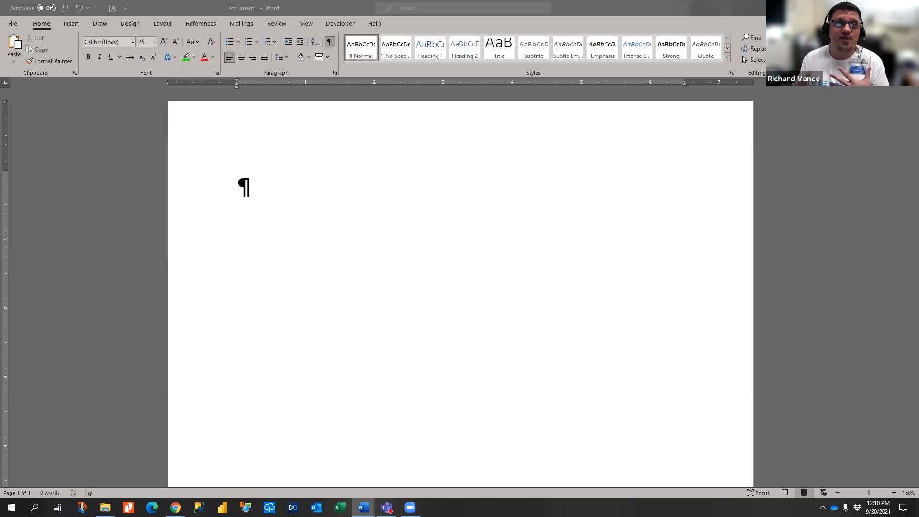
- Type three first names on their own lines, with a blank line between each
{"action": "left_click", "coordinate": [170, 8]}
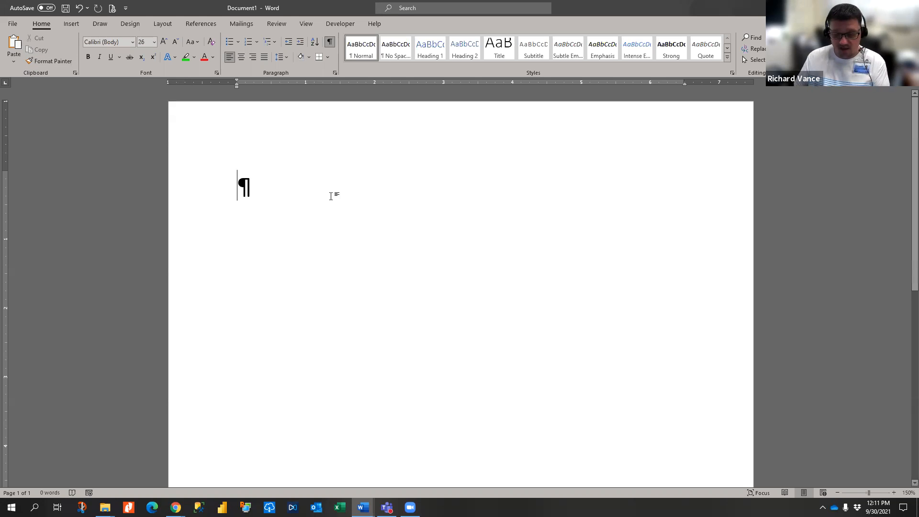
{"action": "type", "text": "Tara"}
{"action": "key", "text": "Return"}
{"action": "key", "text": "Return"}
{"action": "type", "text": "Rioac"}
{"action": "key", "text": "BackSpace"}
{"action": "key", "text": "BackSpace"}
{"action": "key", "text": "BackSpace"}
{"action": "type", "text": "chard"}
{"action": "key", "text": "Return"}
{"action": "key", "text": "Return"}
{"action": "type", "text": "Crystal"}
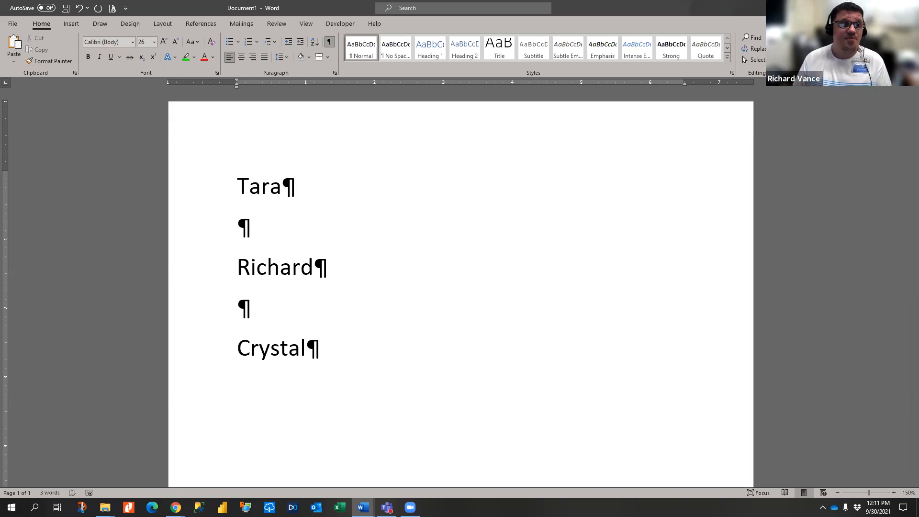
- Make the first name's line bold, 36 pt and blue, then deselect it
{"action": "triple_click", "coordinate": [259, 184]}
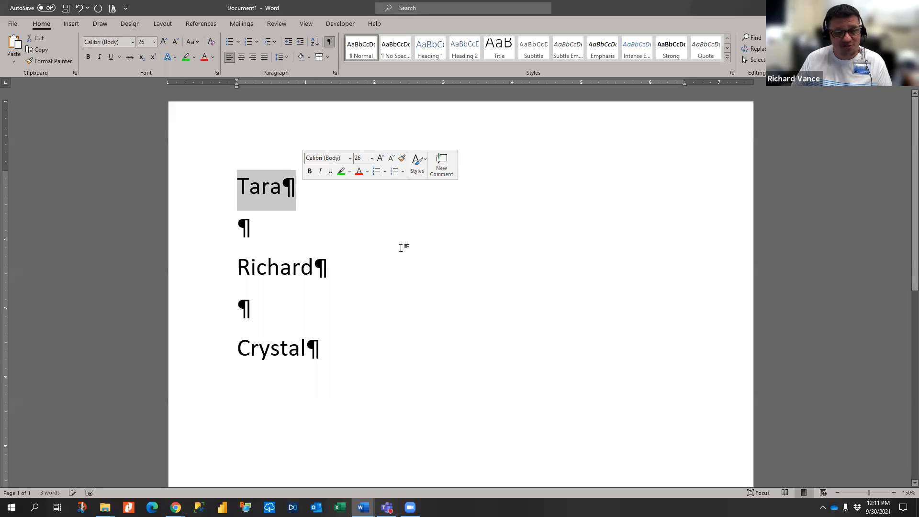
{"action": "left_click", "coordinate": [88, 57]}
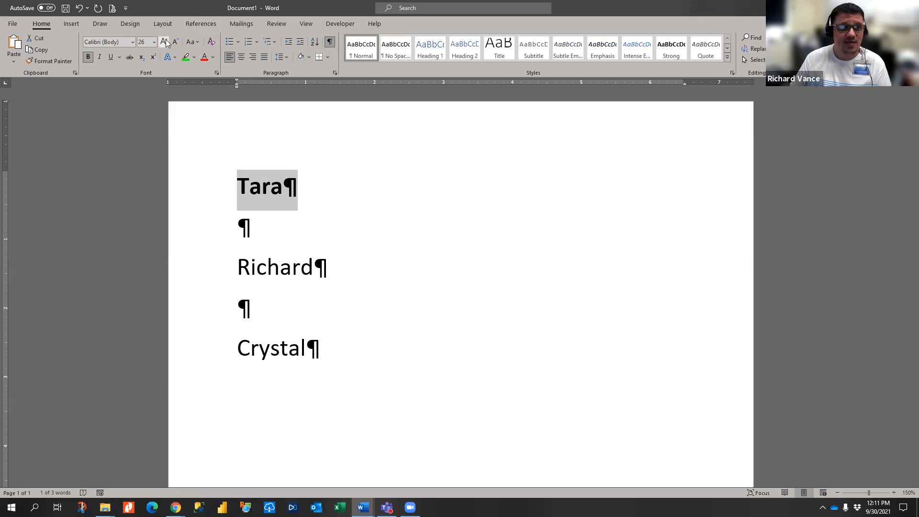
{"action": "left_click", "coordinate": [164, 43]}
{"action": "left_click", "coordinate": [164, 42]}
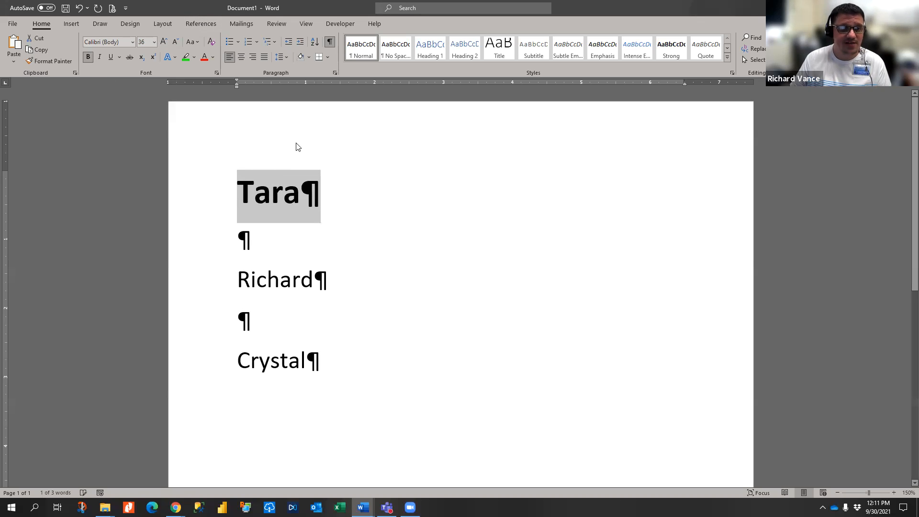
{"action": "left_click", "coordinate": [213, 57]}
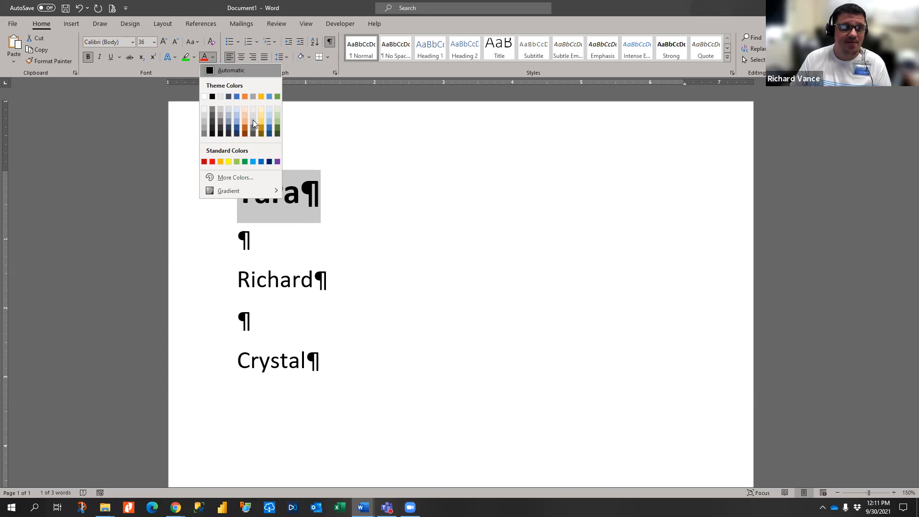
{"action": "left_click", "coordinate": [261, 162]}
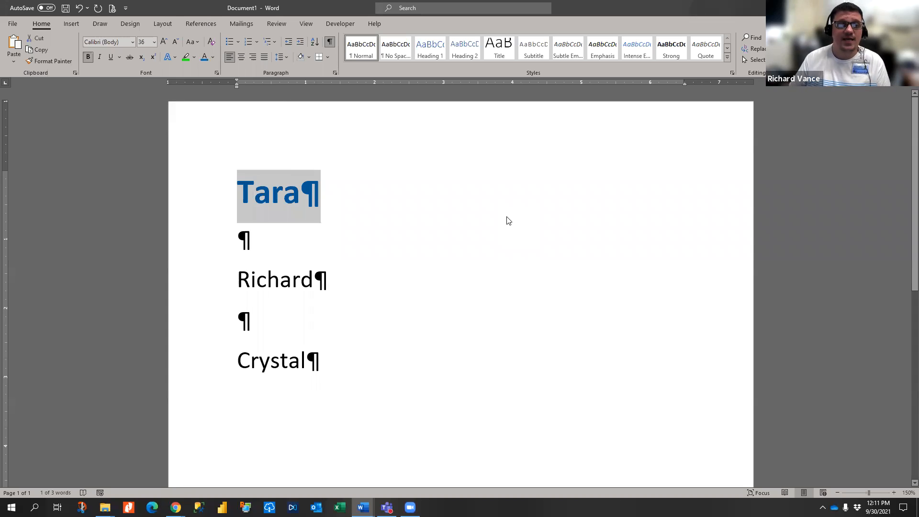
{"action": "left_click", "coordinate": [288, 278]}
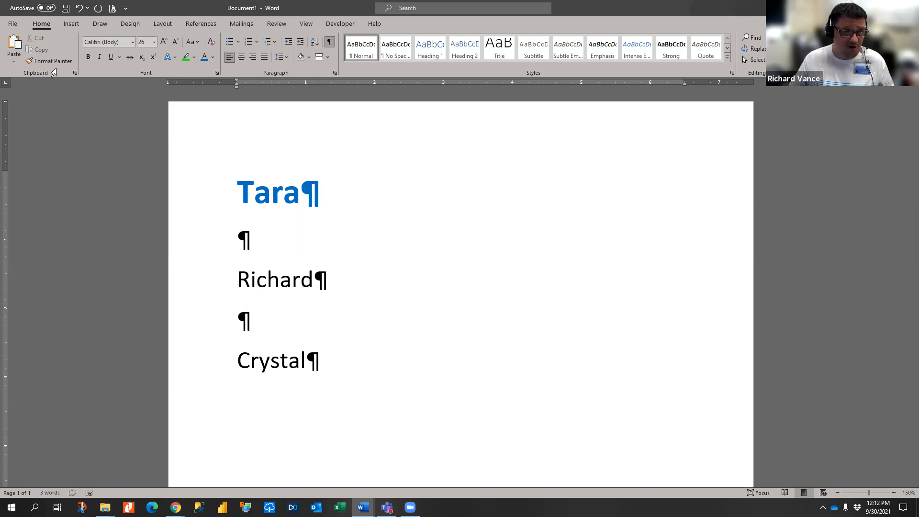
- Format Painter the first name's bold blue 36 pt look onto the second and third names
{"action": "left_click", "coordinate": [207, 198]}
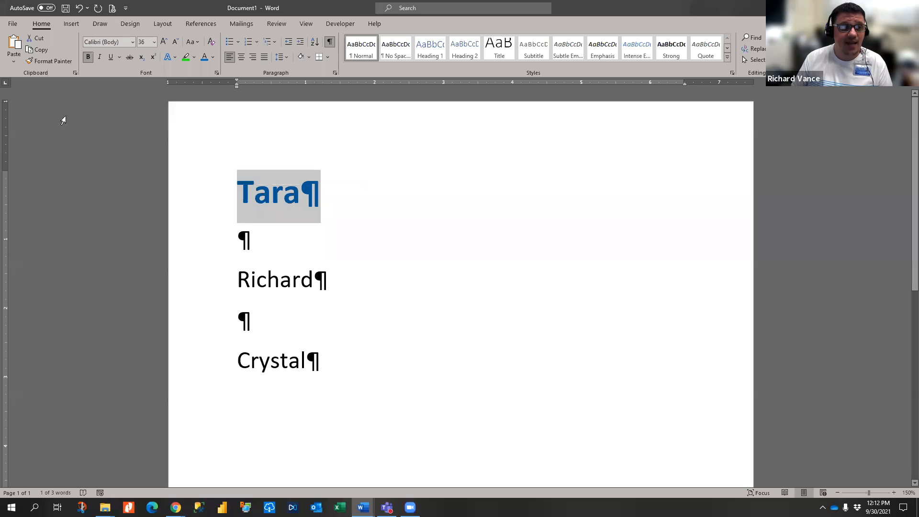
{"action": "left_click", "coordinate": [50, 61]}
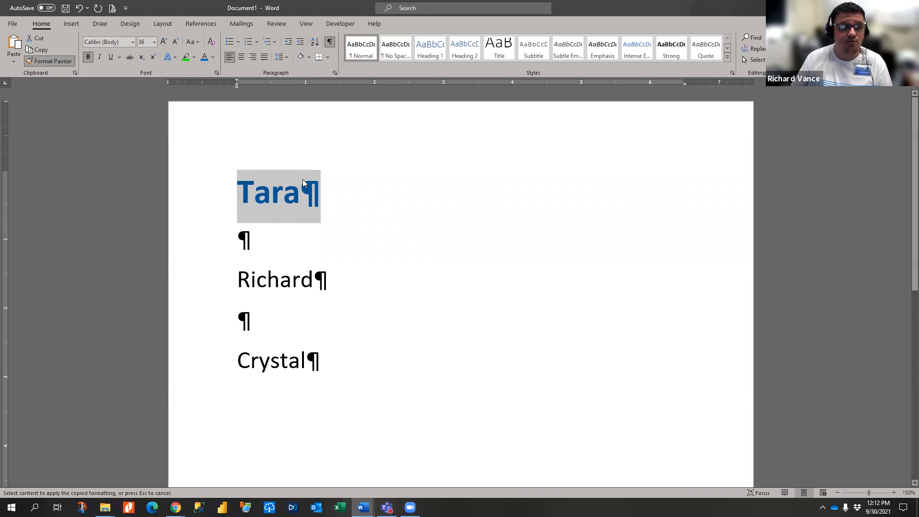
{"action": "left_click", "coordinate": [58, 66]}
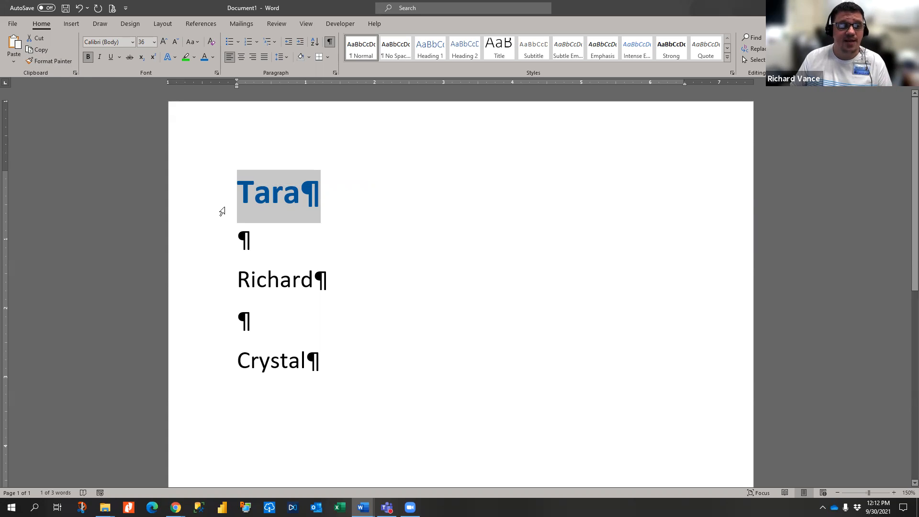
{"action": "left_click", "coordinate": [62, 64]}
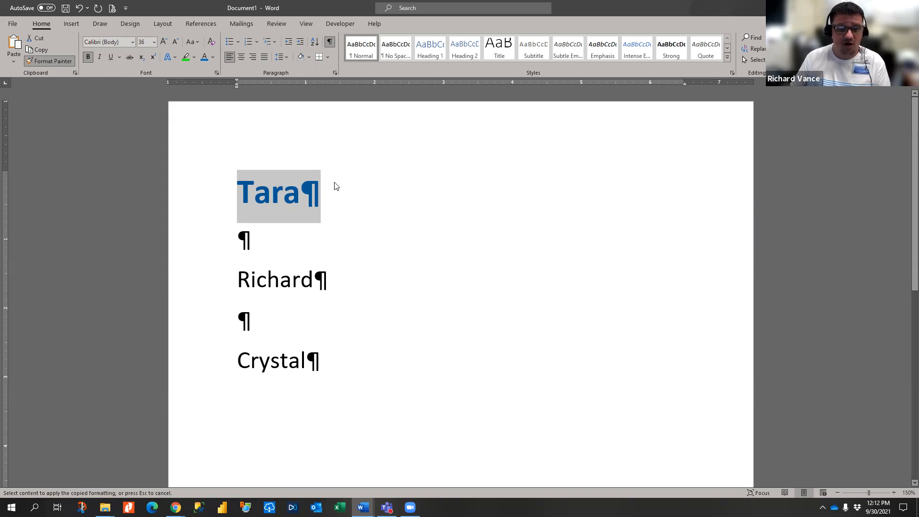
{"action": "left_click", "coordinate": [227, 282]}
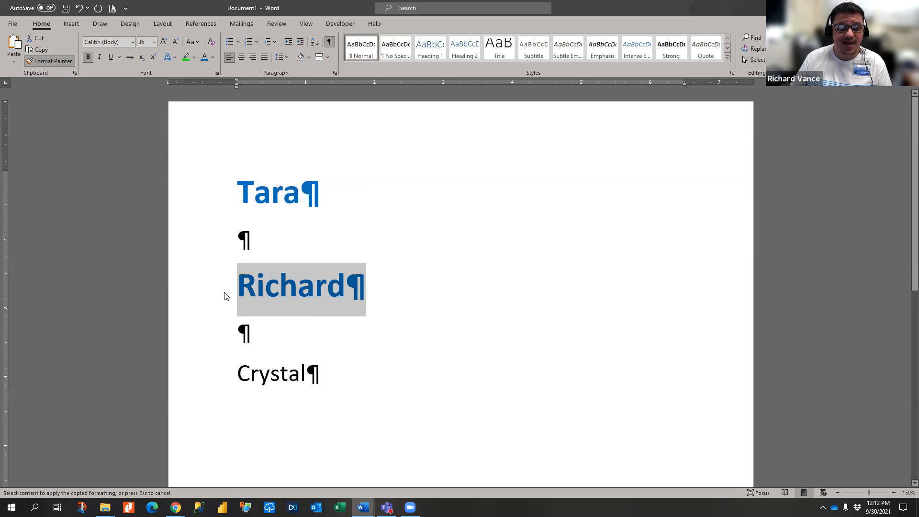
{"action": "left_click", "coordinate": [211, 381]}
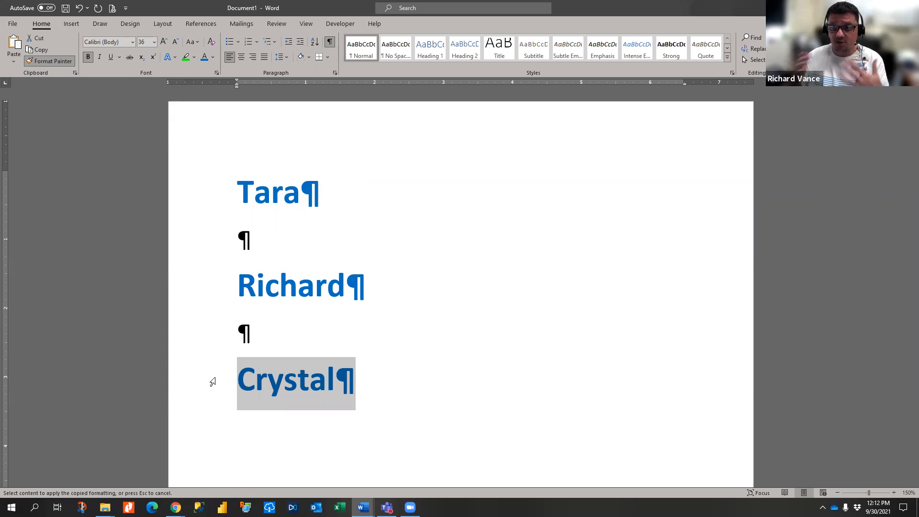
{"action": "key", "text": "ctrl+x"}
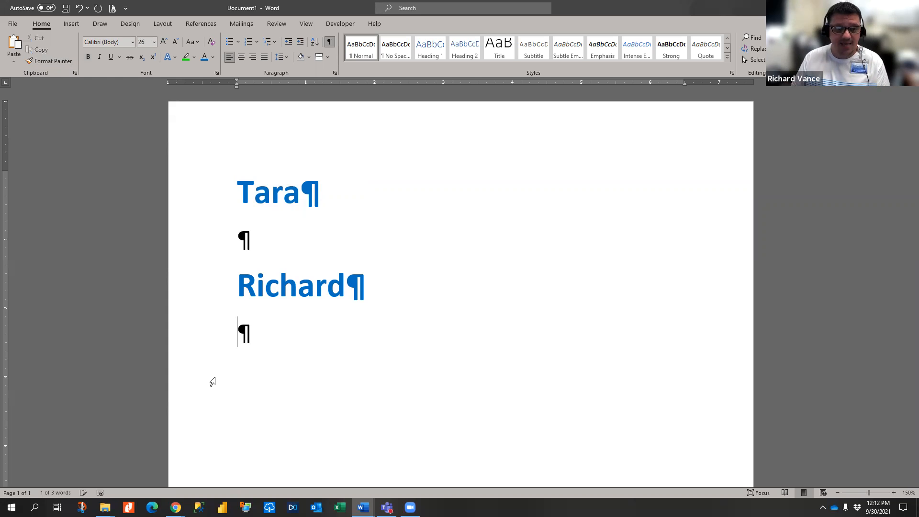
- Undo, redo the first name's blue formatting, and repaint it onto the other two names
{"action": "key", "text": "ctrl+z"}
{"action": "key", "text": "ctrl+z"}
{"action": "key", "text": "ctrl+z"}
{"action": "key", "text": "ctrl+z"}
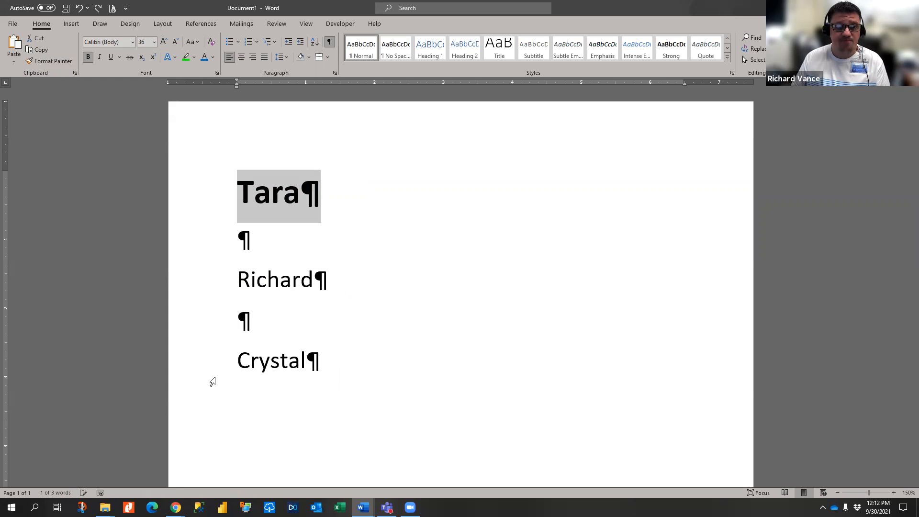
{"action": "left_click", "coordinate": [208, 194]}
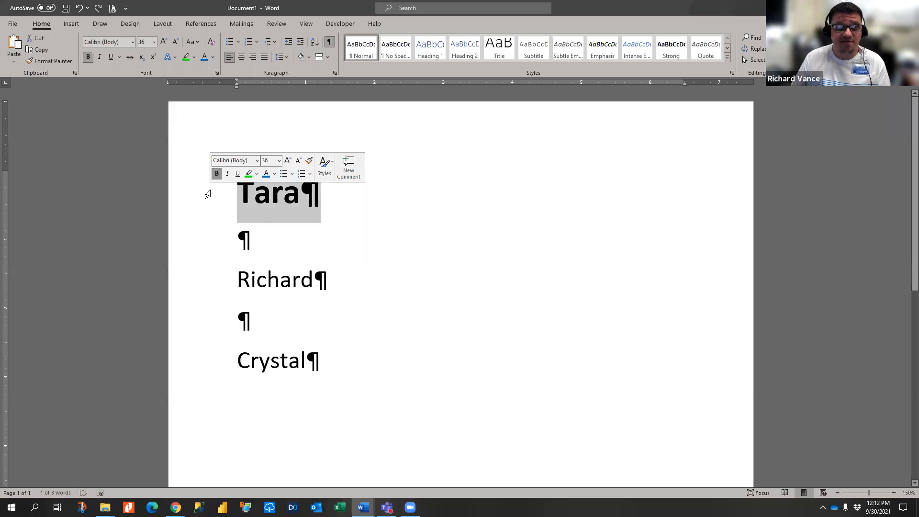
{"action": "key", "text": "ctrl+y"}
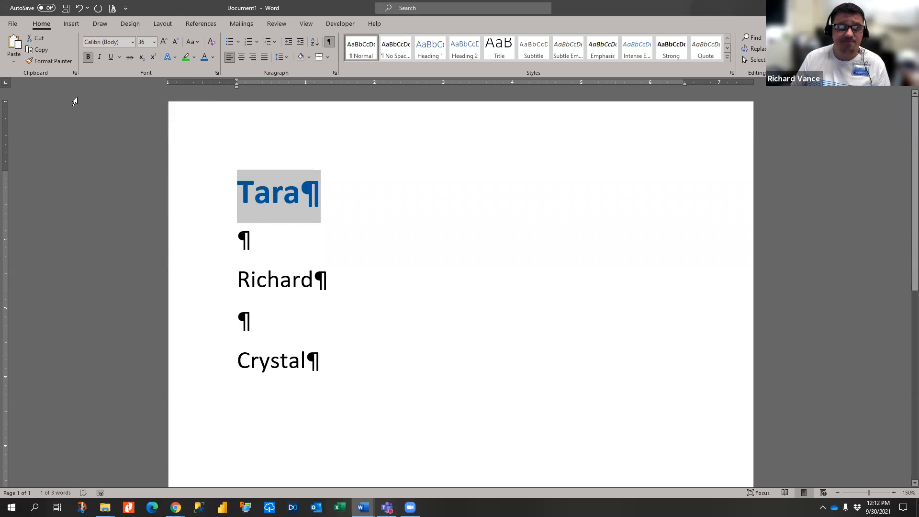
{"action": "left_click", "coordinate": [53, 61]}
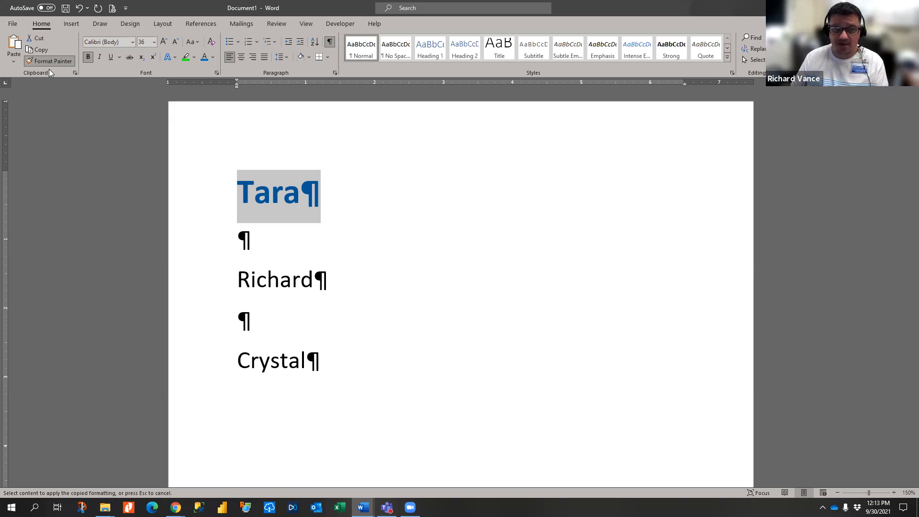
{"action": "left_click", "coordinate": [221, 283]}
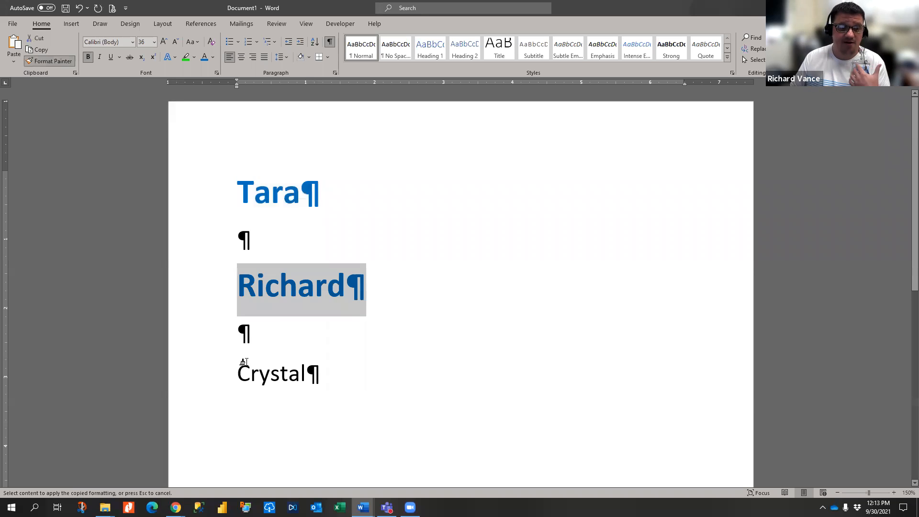
{"action": "left_click", "coordinate": [209, 379]}
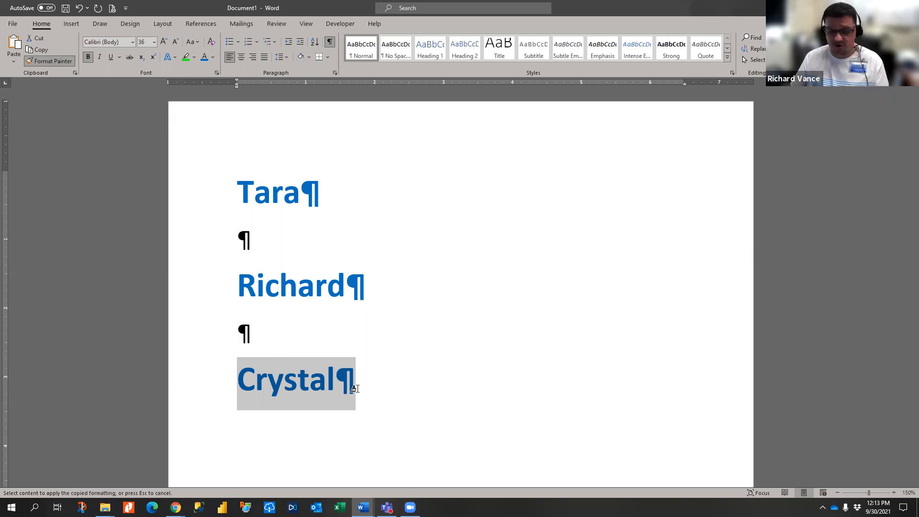
- Undo that, then paint the second name's plain 26 pt formatting onto the first name
{"action": "key", "text": "ctrl+z"}
{"action": "key", "text": "ctrl+z"}
{"action": "key", "text": "ctrl+z"}
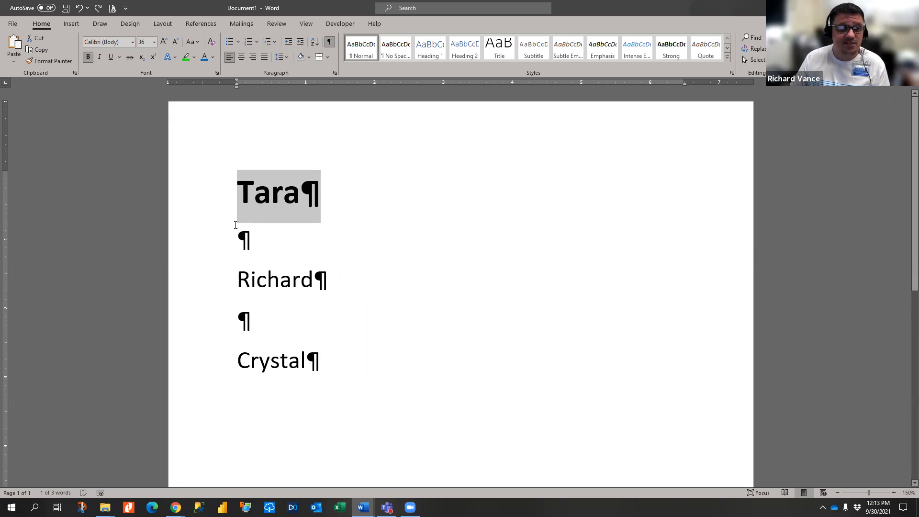
{"action": "left_click", "coordinate": [197, 287]}
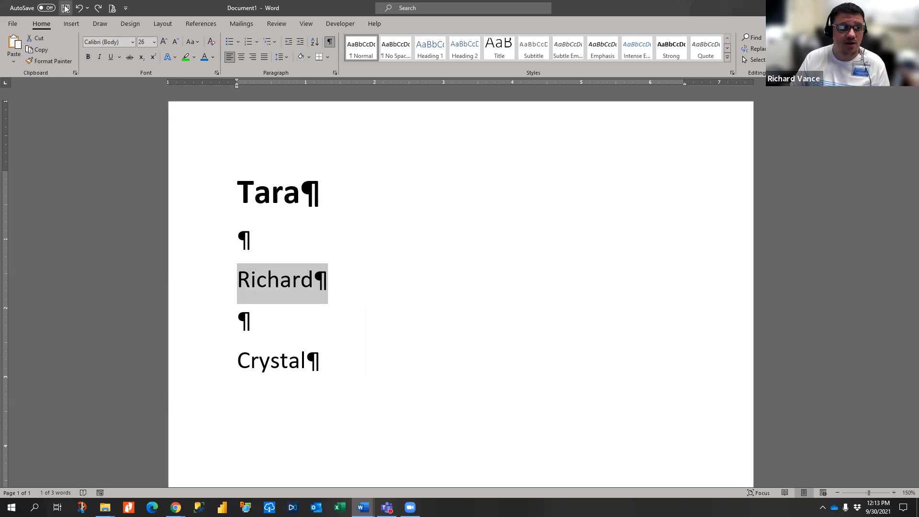
{"action": "left_click", "coordinate": [49, 60]}
{"action": "left_click", "coordinate": [189, 207]}
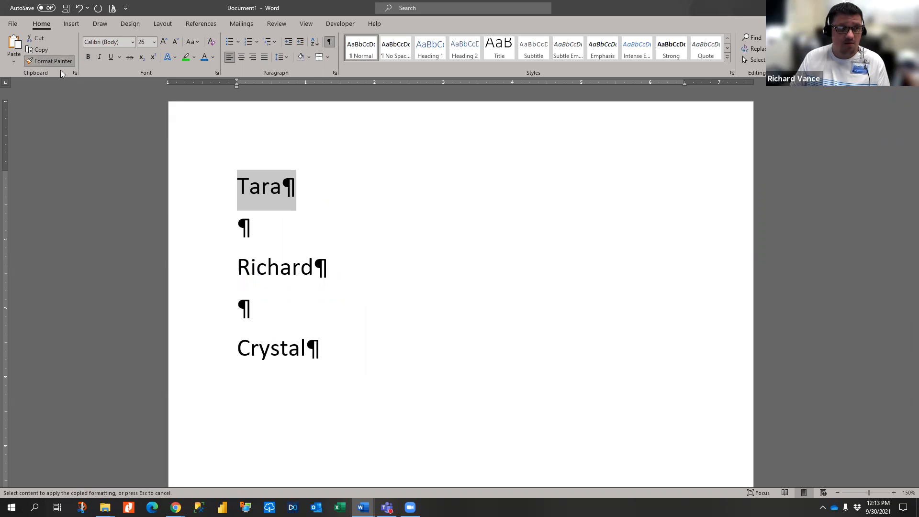
{"action": "key", "text": "Escape"}
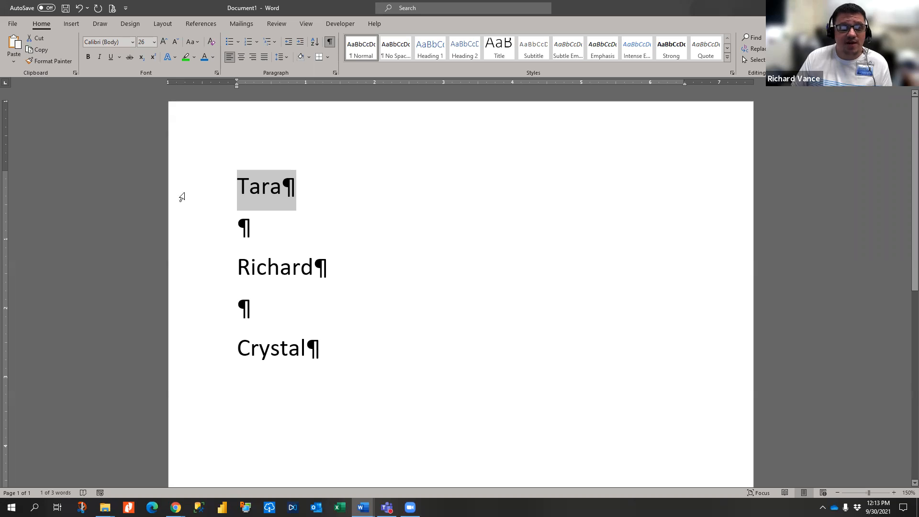
- Add an empty paragraph after the third name and select all the name lines
{"action": "left_click", "coordinate": [340, 203]}
{"action": "left_click", "coordinate": [354, 358]}
{"action": "key", "text": "Return"}
{"action": "scroll", "coordinate": [353, 357], "scroll_direction": "down", "scroll_amount": 1}
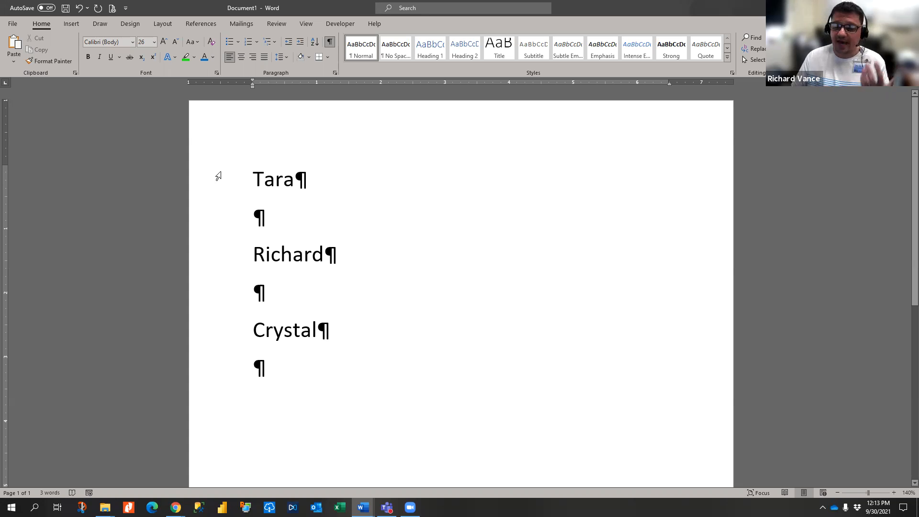
{"action": "left_click_drag", "start_coordinate": [218, 176], "coordinate": [230, 383]}
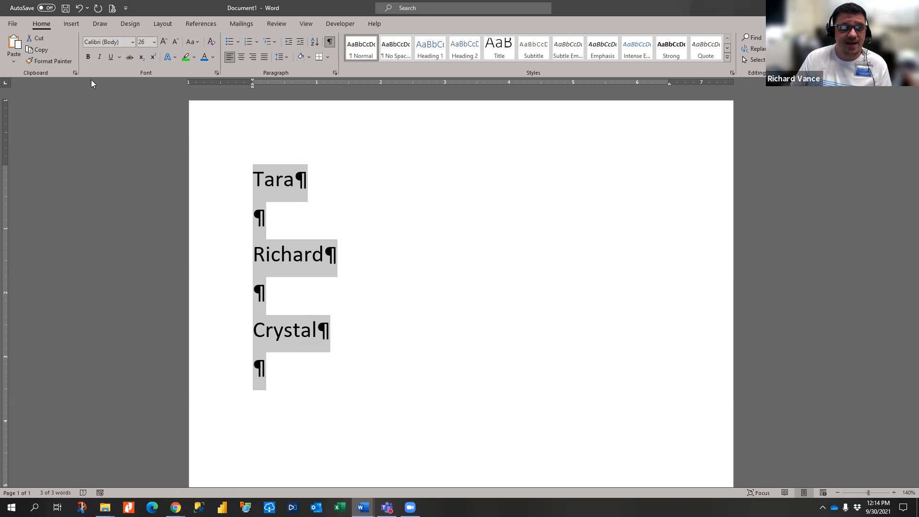
- Set Spacing After to 0 pt in the Paragraph dialog and confirm
{"action": "left_click", "coordinate": [335, 73]}
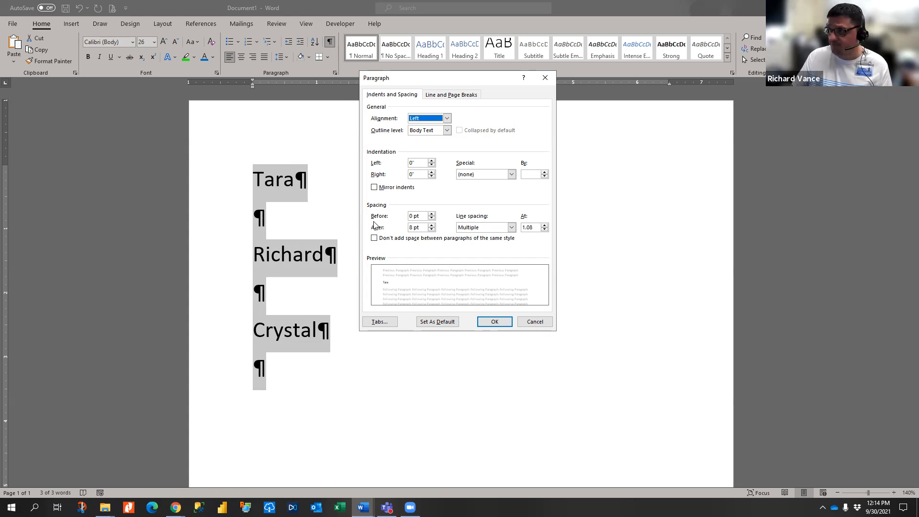
{"action": "left_click", "coordinate": [432, 230]}
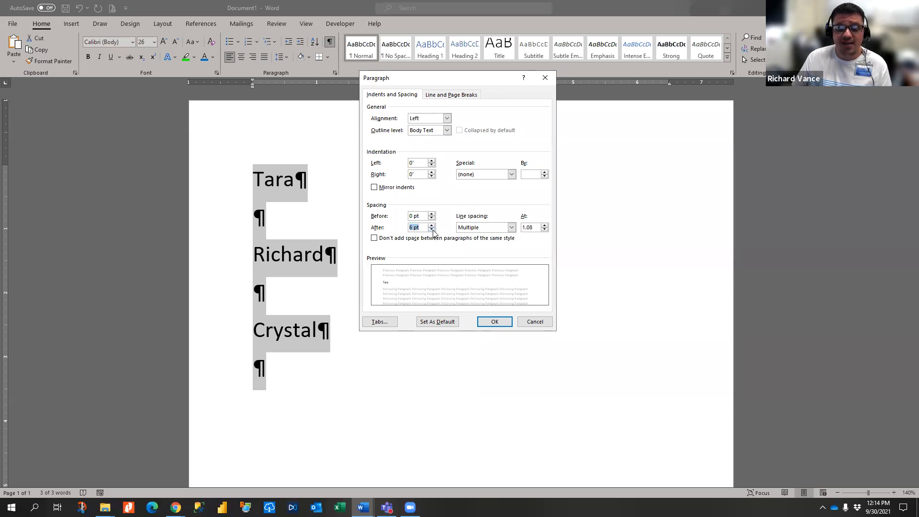
{"action": "left_click", "coordinate": [431, 225]}
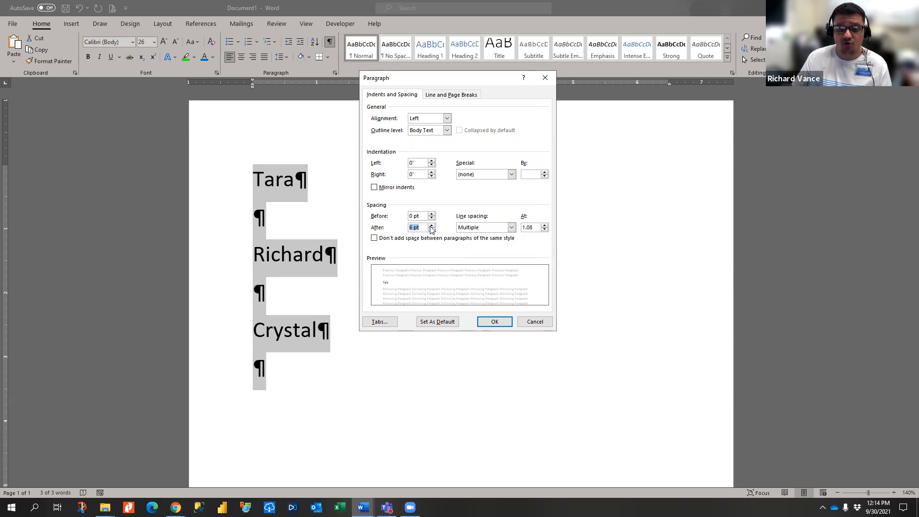
{"action": "left_click", "coordinate": [431, 230]}
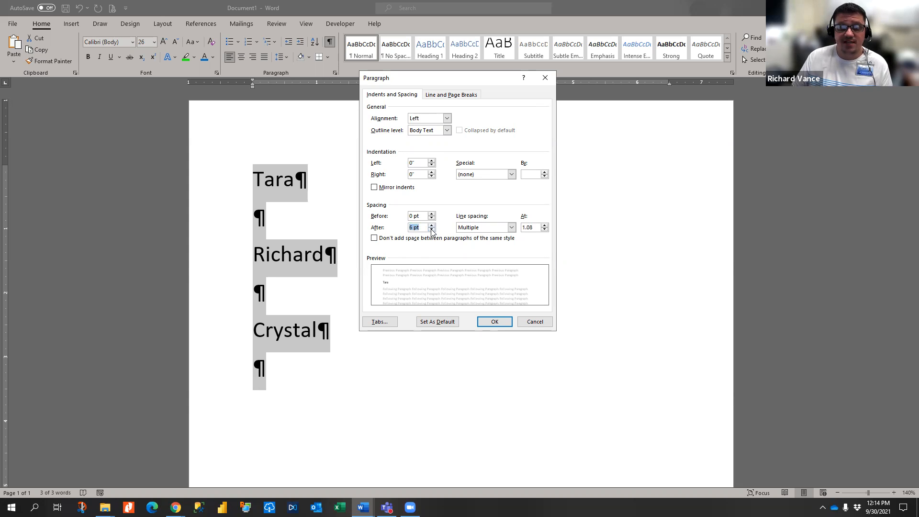
{"action": "left_click", "coordinate": [495, 323]}
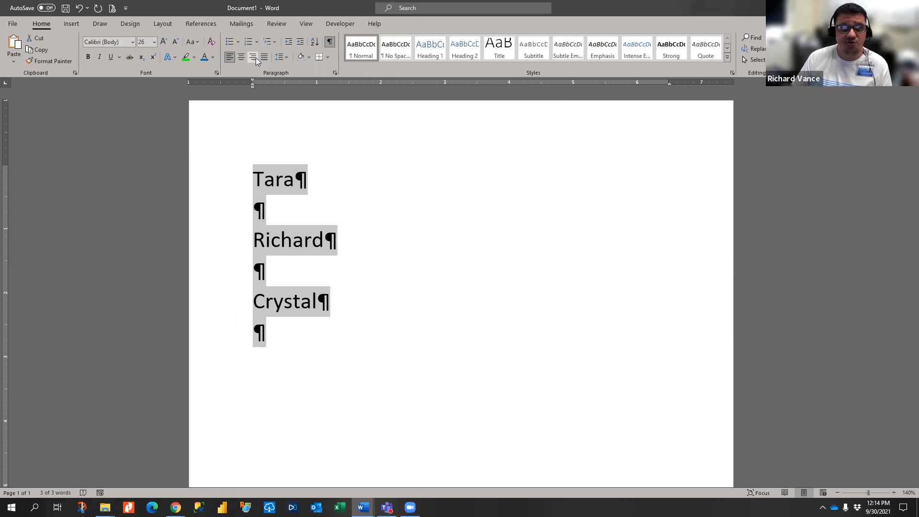
- Apply 1.0 line spacing to the names and verify it in the Paragraph dialog
{"action": "left_click", "coordinate": [282, 58]}
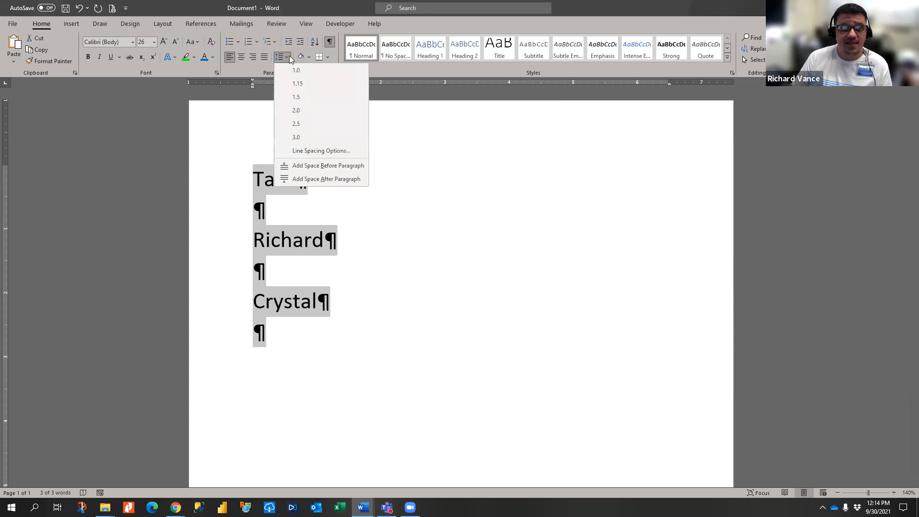
{"action": "left_click", "coordinate": [299, 82]}
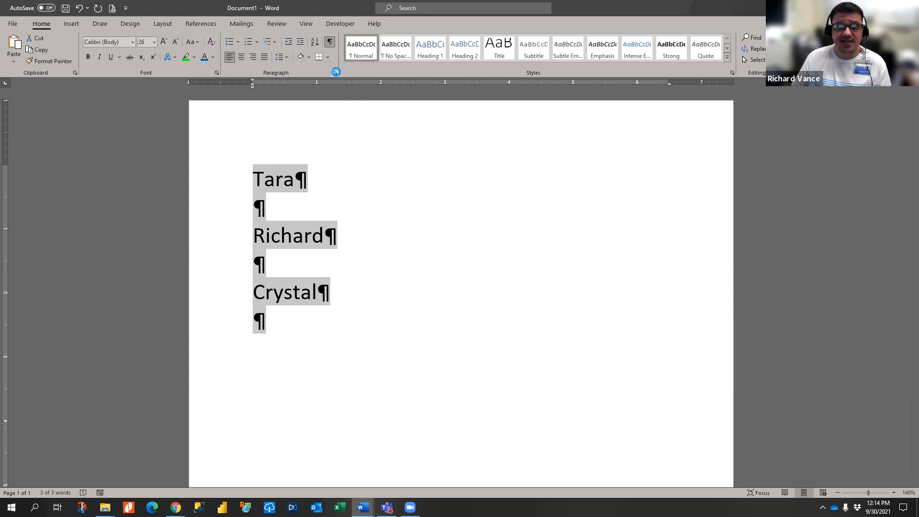
{"action": "left_click", "coordinate": [335, 73]}
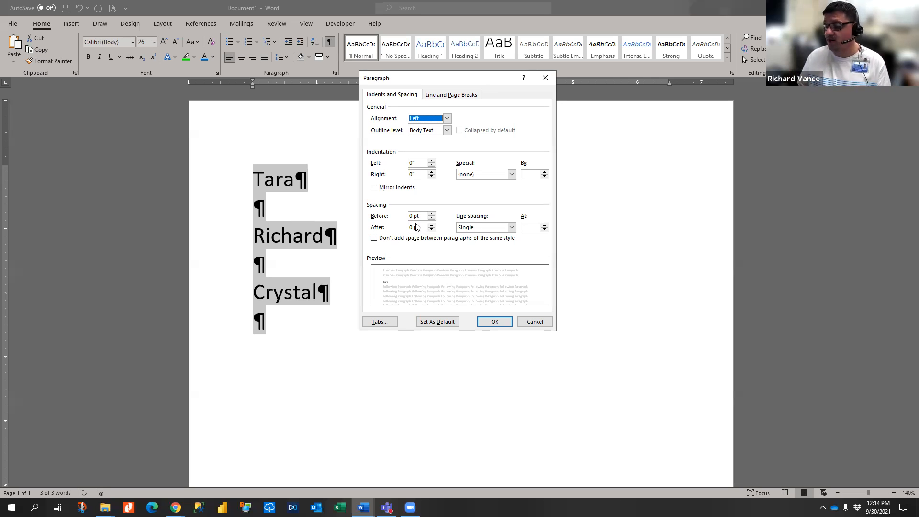
{"action": "left_click", "coordinate": [493, 323]}
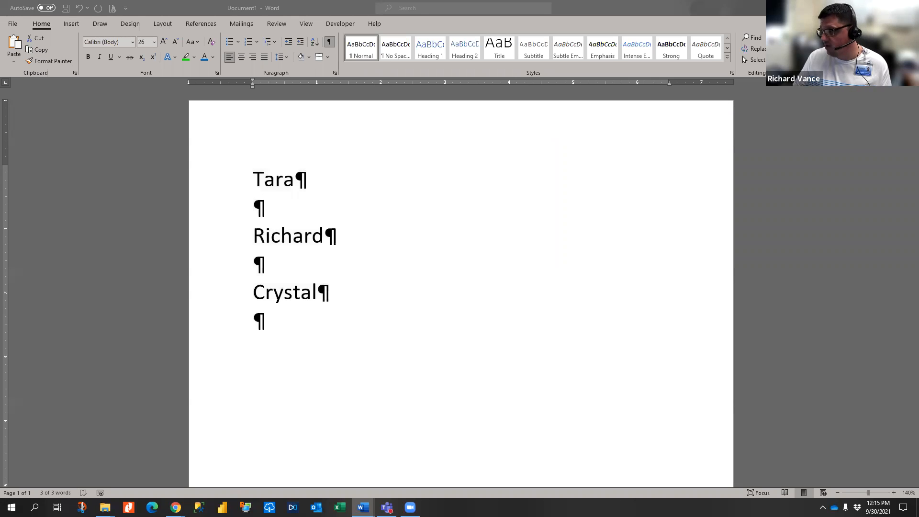
- Select the lines from the first to the third name, then expand the Styles gallery
{"action": "left_click", "coordinate": [725, 311]}
{"action": "left_click", "coordinate": [215, 187]}
{"action": "left_click_drag", "start_coordinate": [220, 199], "coordinate": [363, 334]}
{"action": "left_click", "coordinate": [363, 334]}
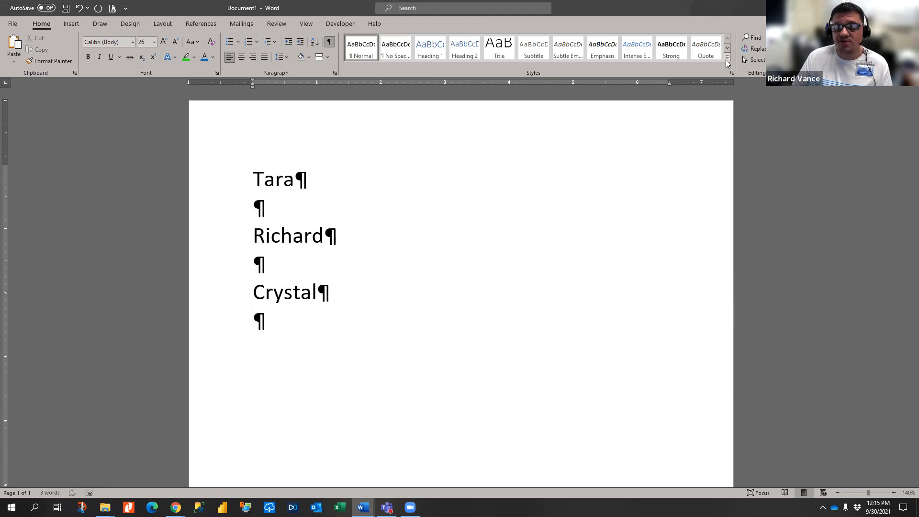
{"action": "left_click", "coordinate": [726, 58]}
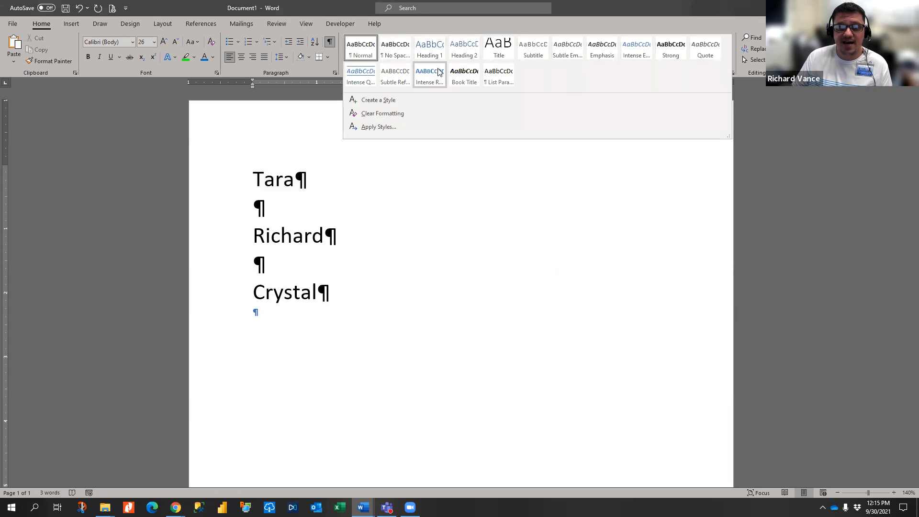
- Select the first name's line and expand the full Styles gallery list
{"action": "left_click", "coordinate": [202, 187]}
{"action": "left_click", "coordinate": [202, 188]}
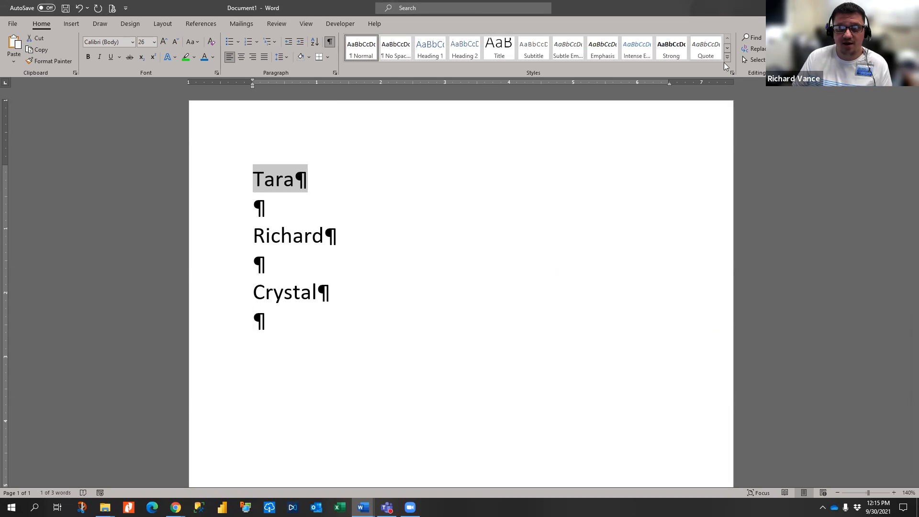
{"action": "left_click", "coordinate": [725, 58]}
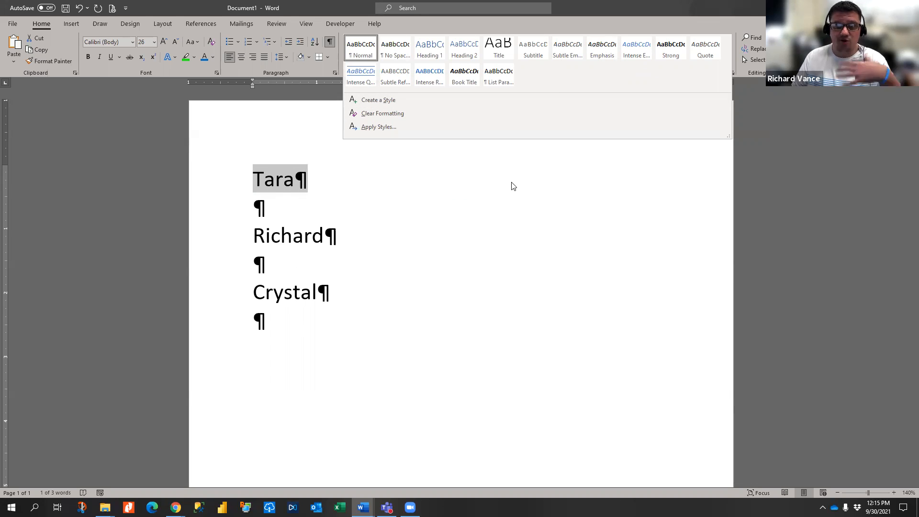
{"action": "left_click", "coordinate": [407, 197]}
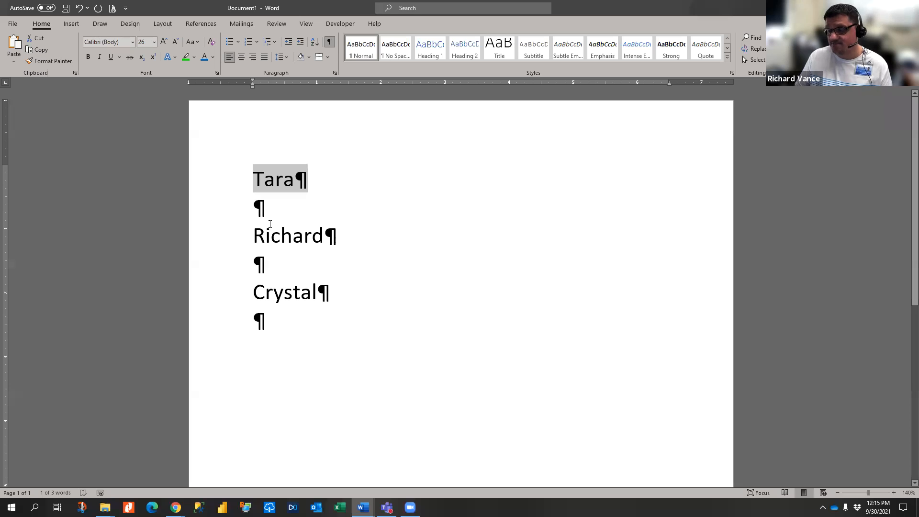
{"action": "left_click", "coordinate": [727, 56]}
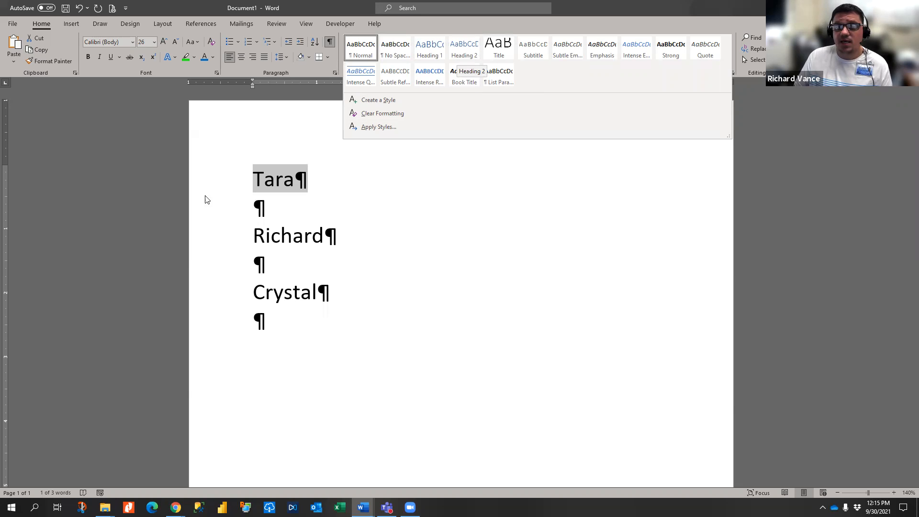
- Apply the Heading 1 style to each of the three name lines in turn
{"action": "left_click", "coordinate": [228, 181]}
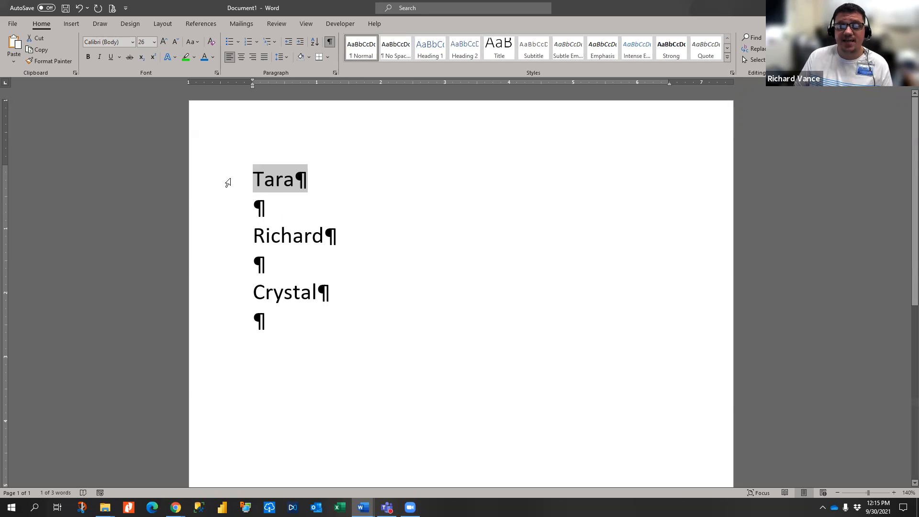
{"action": "left_click", "coordinate": [439, 43]}
{"action": "left_click", "coordinate": [208, 238]}
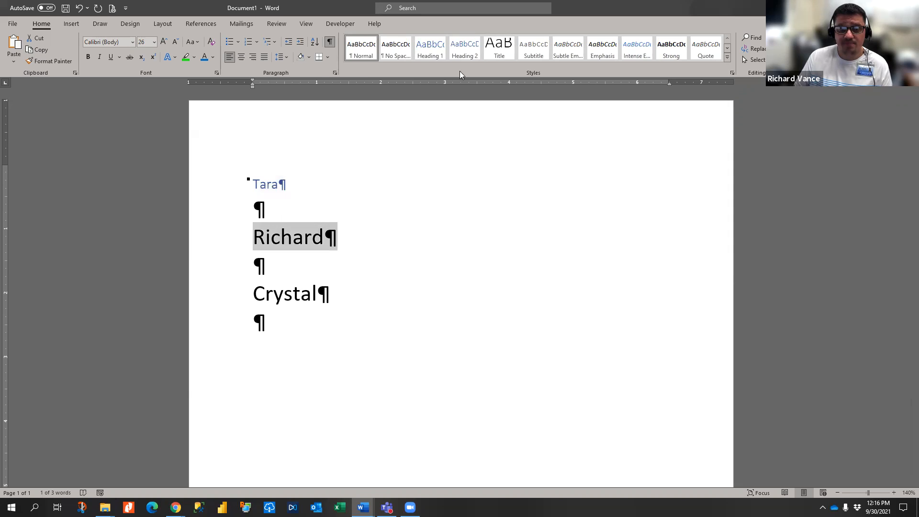
{"action": "left_click", "coordinate": [437, 56]}
{"action": "left_click", "coordinate": [237, 299]}
{"action": "left_click", "coordinate": [435, 59]}
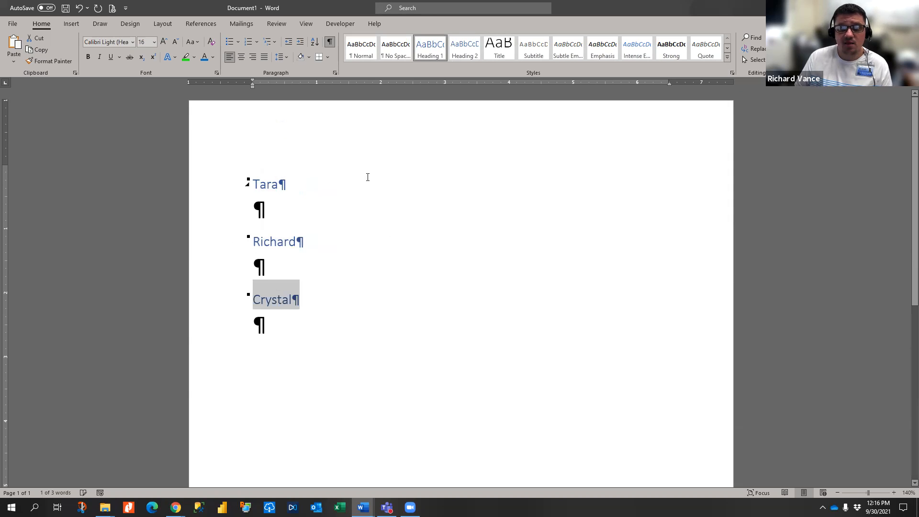
{"action": "left_click", "coordinate": [200, 24]}
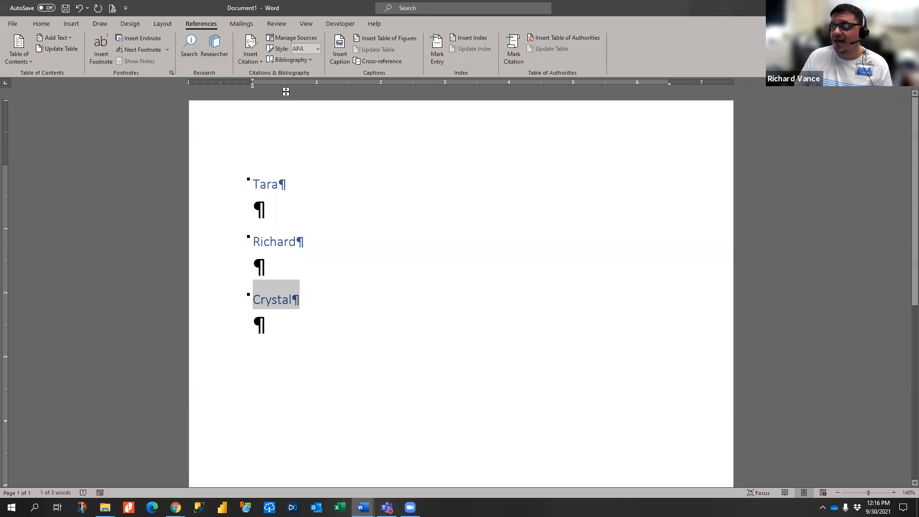
{"action": "left_click", "coordinate": [15, 55]}
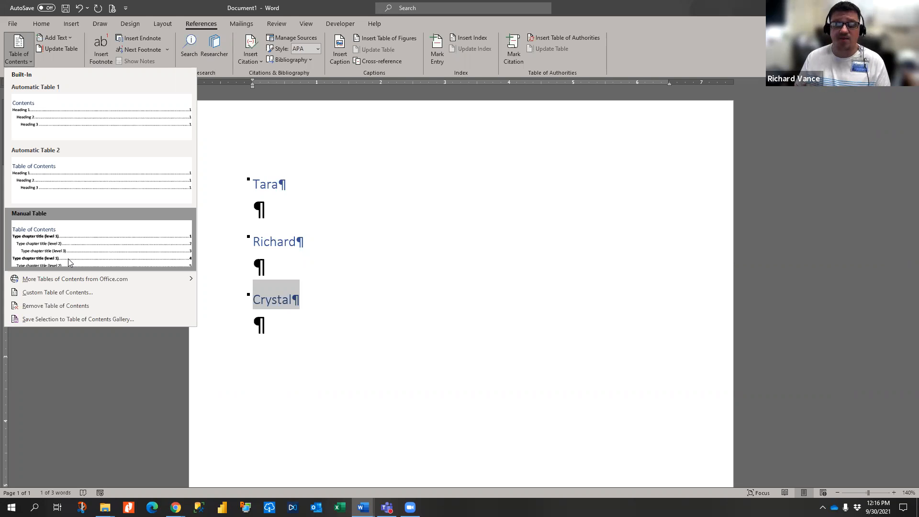
{"action": "left_click", "coordinate": [345, 265]}
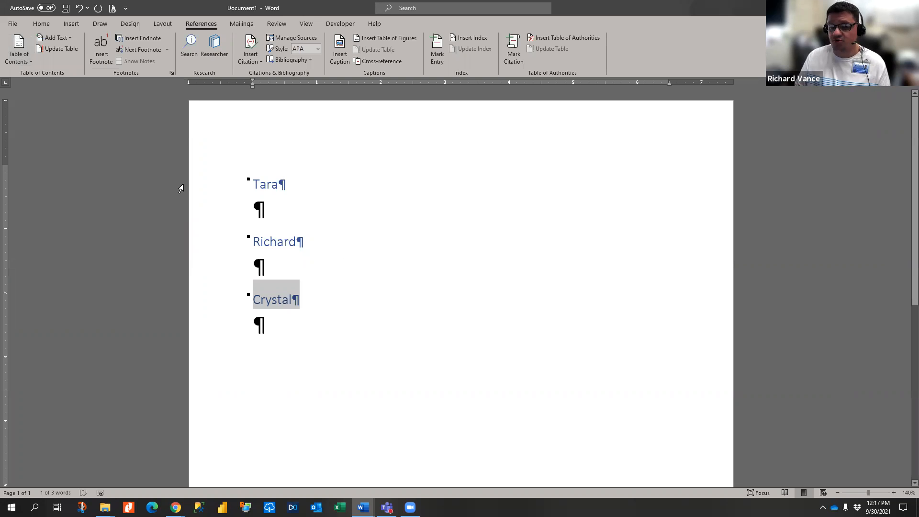
{"action": "left_click", "coordinate": [228, 185]}
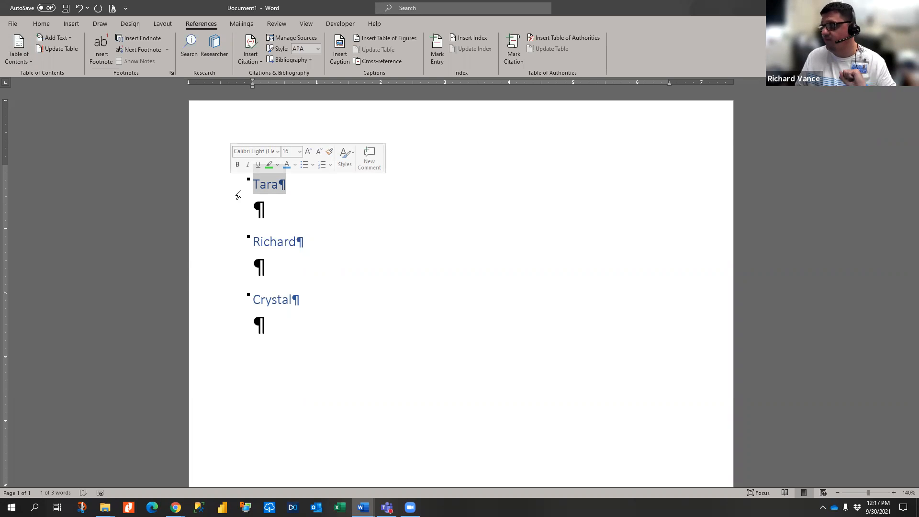
- Deselect the first heading and return to the Home ribbon
{"action": "left_click", "coordinate": [371, 246]}
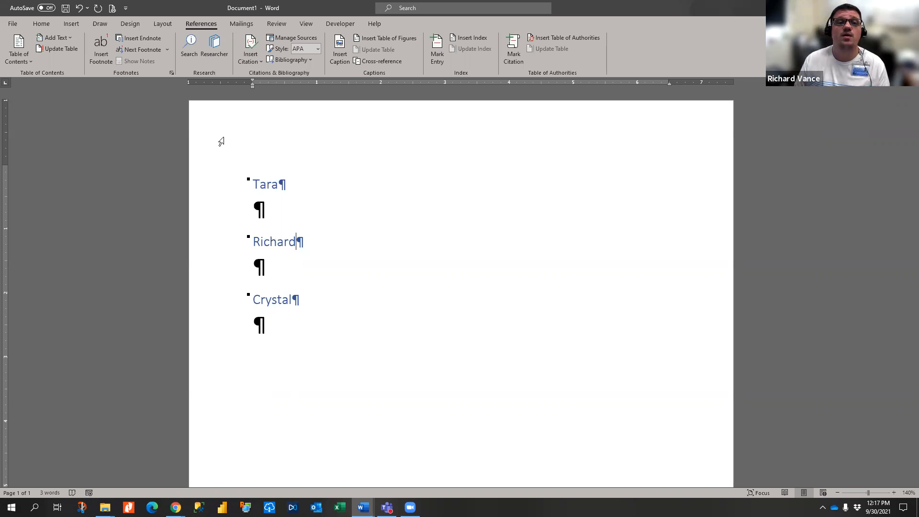
{"action": "left_click", "coordinate": [41, 24]}
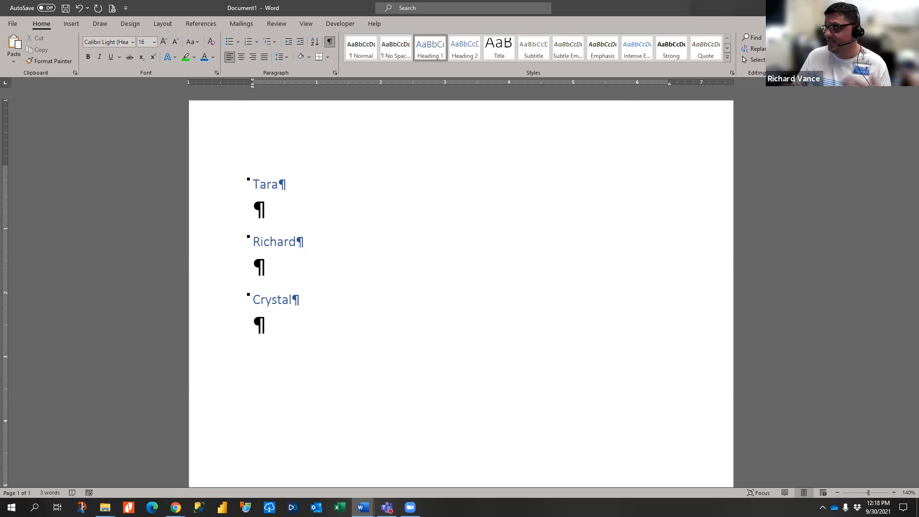
- Delete the three name headings and leftover blank lines so the page shows 0 words
{"action": "left_click", "coordinate": [408, 190]}
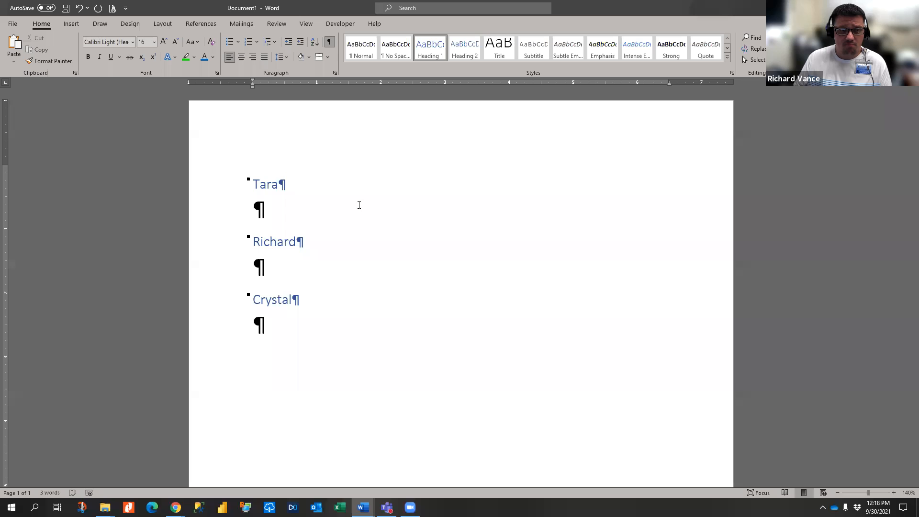
{"action": "left_click_drag", "start_coordinate": [207, 177], "coordinate": [259, 354]}
{"action": "key", "text": "Delete"}
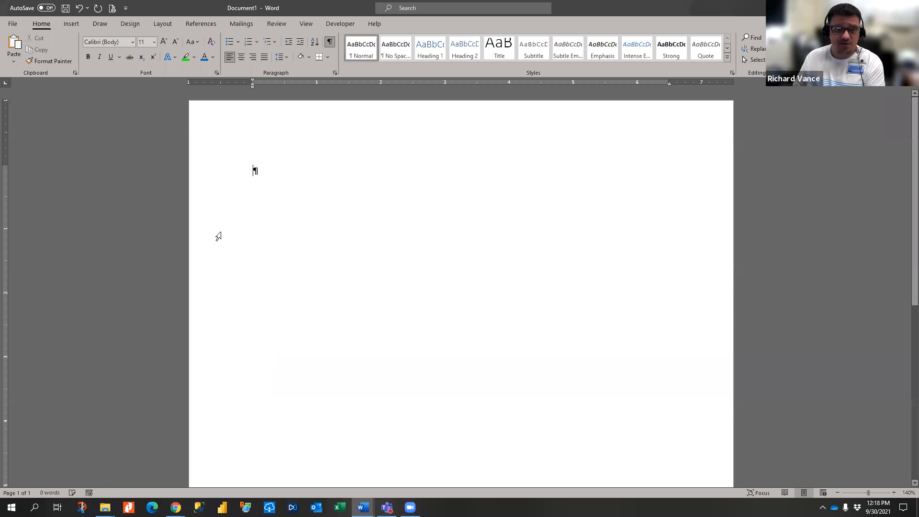
{"action": "left_click", "coordinate": [208, 163]}
{"action": "key", "text": "Delete"}
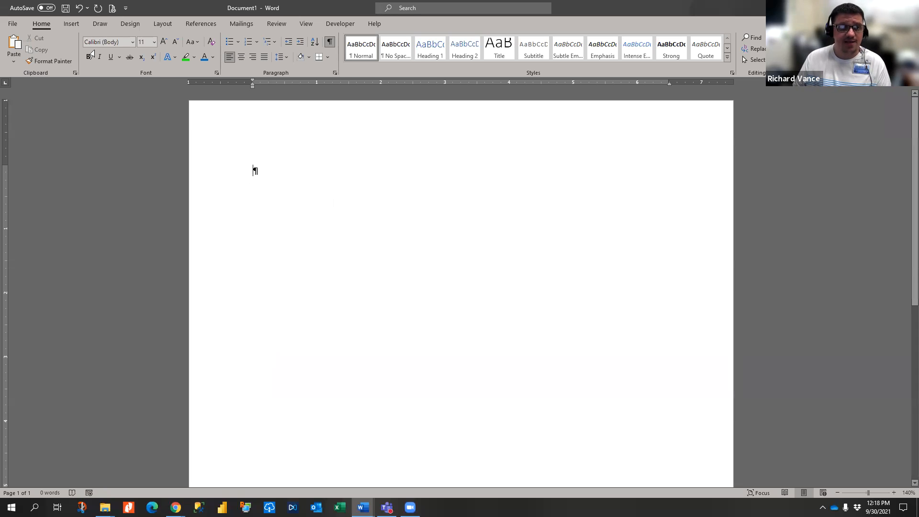
{"action": "left_click", "coordinate": [70, 25]}
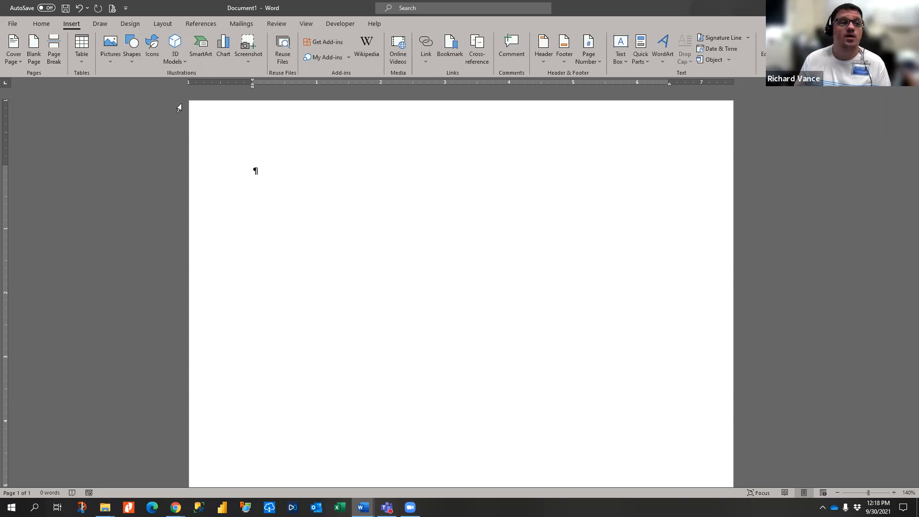
- Browse the Cover Page gallery without picking a design, then add blank paragraphs
{"action": "left_click", "coordinate": [14, 61]}
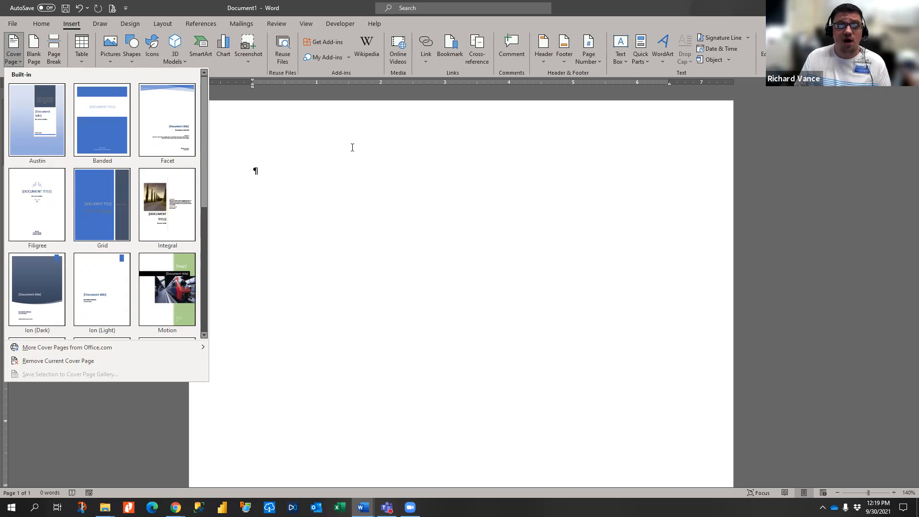
{"action": "left_click", "coordinate": [254, 170]}
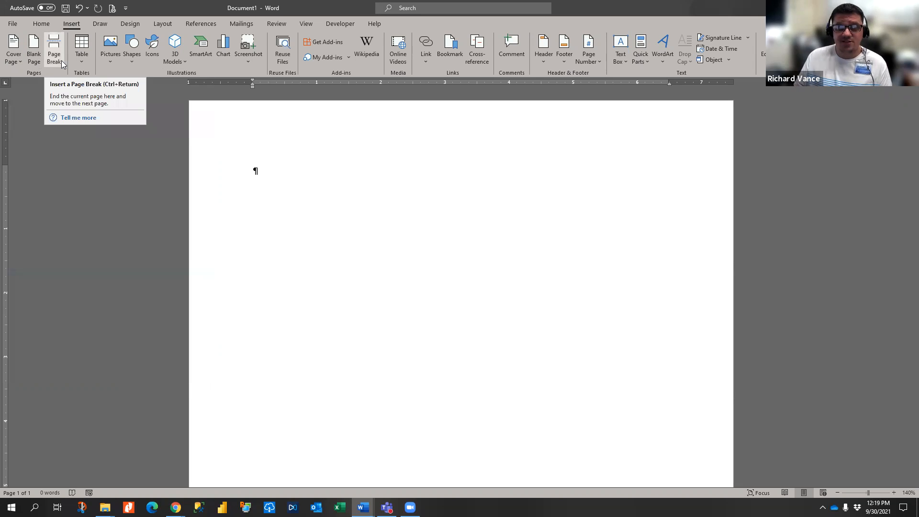
{"action": "key", "text": "Return"}
{"action": "key", "text": "Return"}
{"action": "key", "text": "Return"}
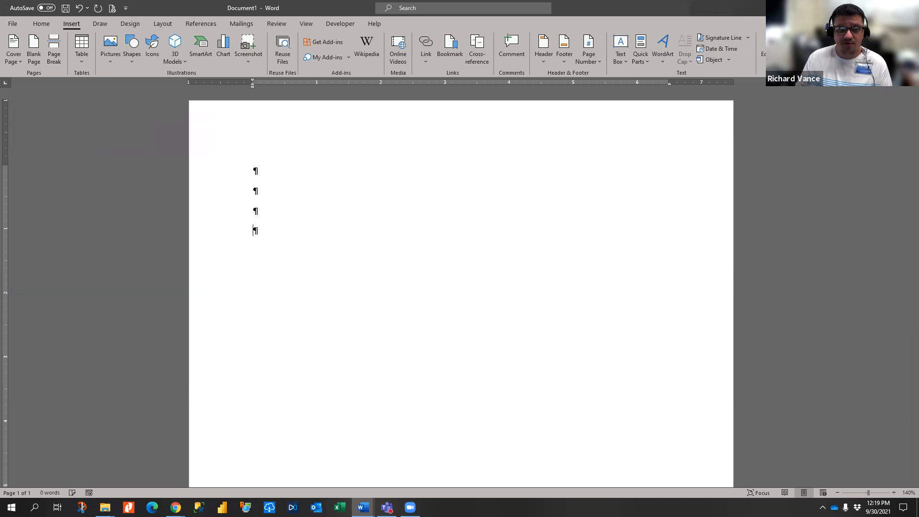
- Insert a new page after the blank lines and add empty paragraphs above it
{"action": "left_click", "coordinate": [54, 51]}
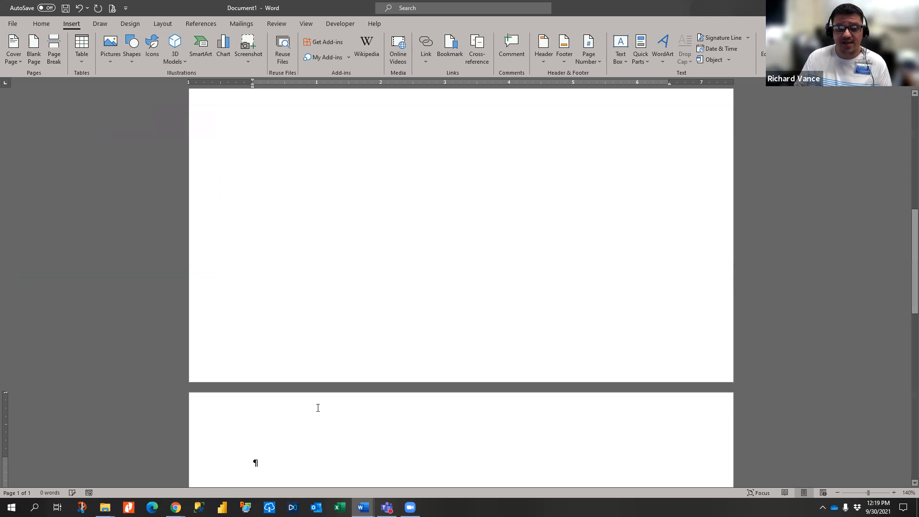
{"action": "scroll", "coordinate": [317, 408], "scroll_direction": "up", "scroll_amount": 5}
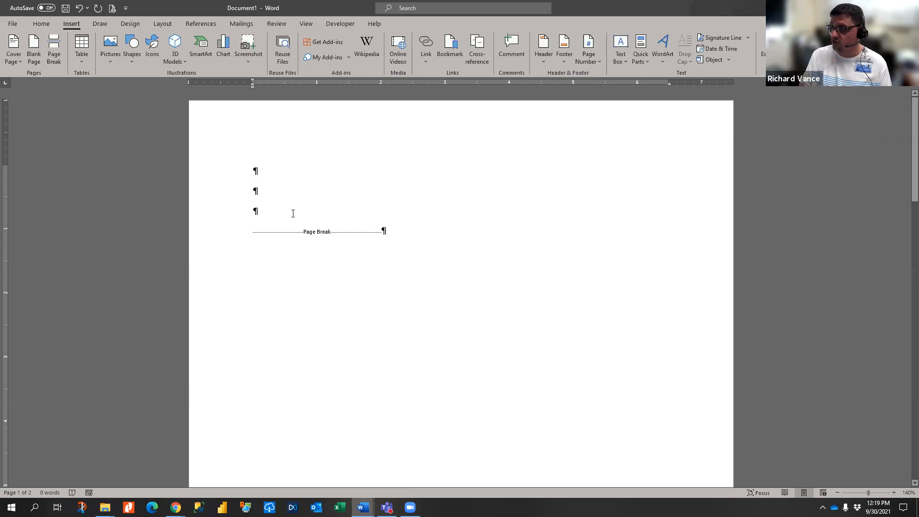
{"action": "scroll", "coordinate": [299, 239], "scroll_direction": "down", "scroll_amount": 10}
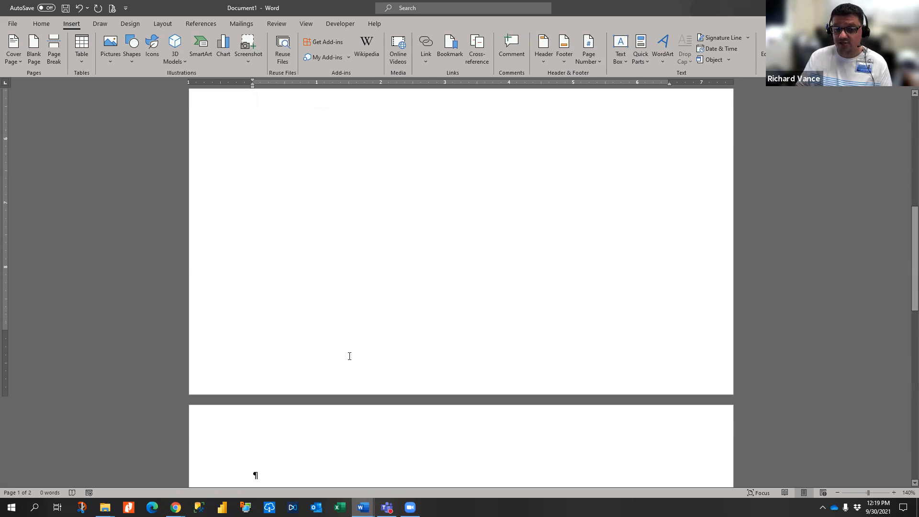
{"action": "scroll", "coordinate": [314, 182], "scroll_direction": "up", "scroll_amount": 5}
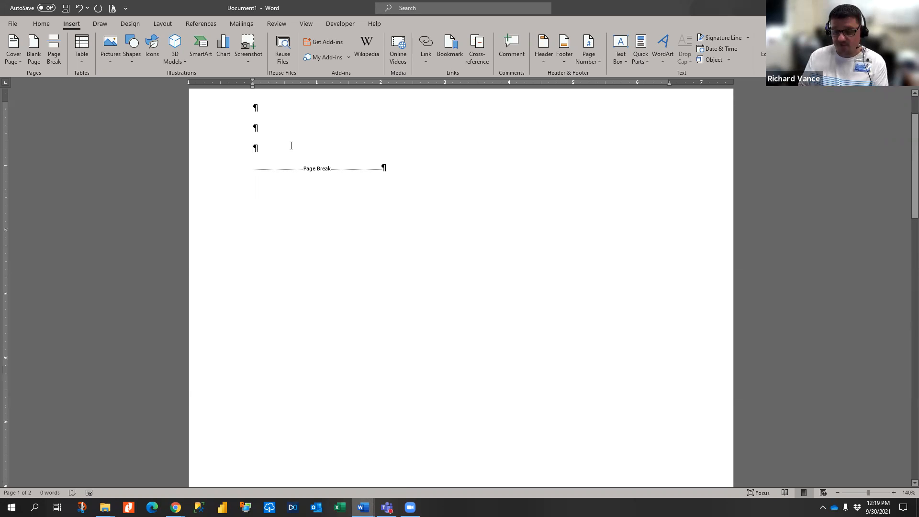
{"action": "key", "text": "Return"}
{"action": "key", "text": "Return"}
{"action": "key", "text": "Return"}
{"action": "key", "text": "Return"}
{"action": "key", "text": "Return"}
{"action": "key", "text": "Return"}
{"action": "key", "text": "Return"}
{"action": "key", "text": "Return"}
{"action": "key", "text": "Return"}
{"action": "key", "text": "Return"}
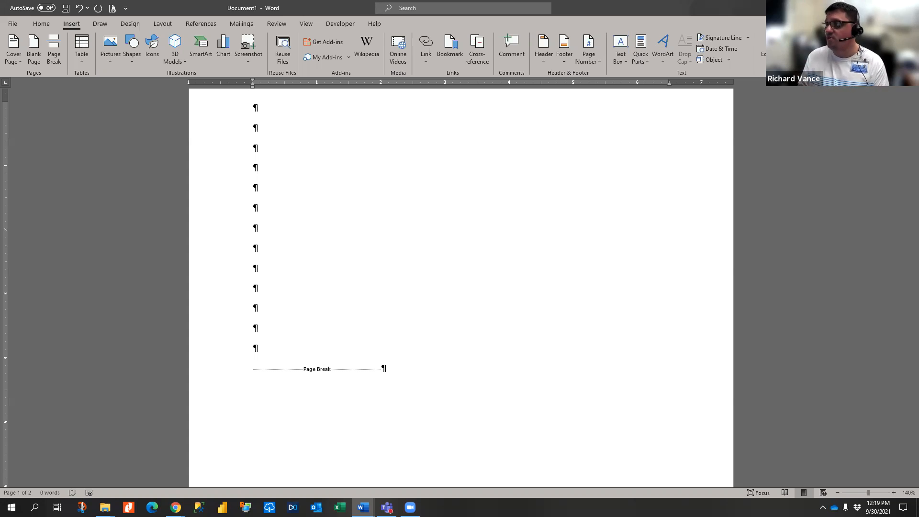
- Remove the extra empty paragraphs with Backspace and minimise all windows to the desktop
{"action": "scroll", "coordinate": [289, 143], "scroll_direction": "up", "scroll_amount": 1}
{"action": "key", "text": "BackSpace"}
{"action": "key", "text": "BackSpace"}
{"action": "key", "text": "BackSpace"}
{"action": "key", "text": "BackSpace"}
{"action": "key", "text": "BackSpace"}
{"action": "key", "text": "BackSpace"}
{"action": "key", "text": "BackSpace"}
{"action": "key", "text": "BackSpace"}
{"action": "key", "text": "BackSpace"}
{"action": "key", "text": "BackSpace"}
{"action": "key", "text": "BackSpace"}
{"action": "key", "text": "BackSpace"}
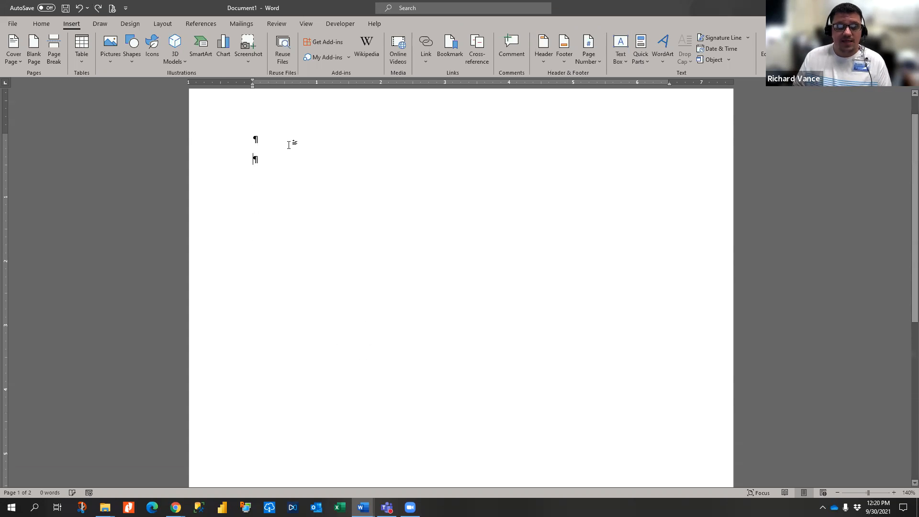
{"action": "key", "text": "BackSpace"}
{"action": "key", "text": "super+d"}
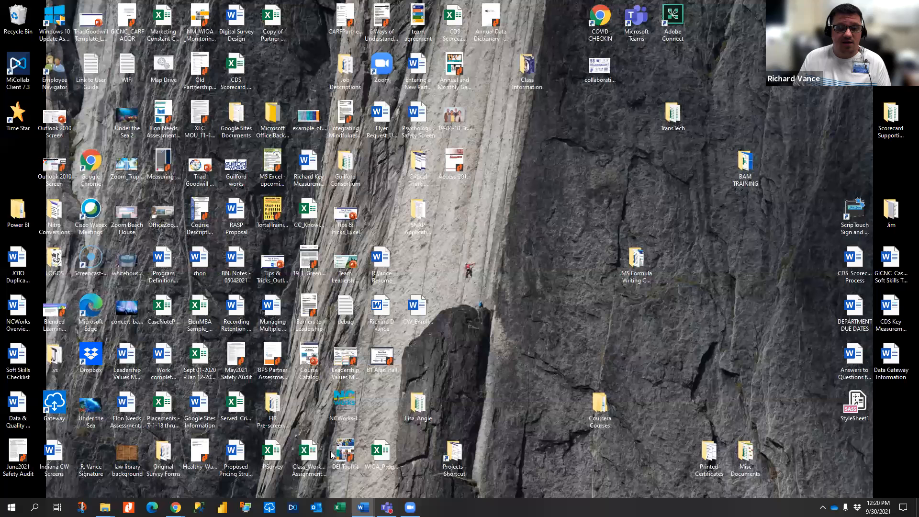
- Restore Document2 from the taskbar and open Insert > Pictures > This Device
{"action": "mouse_move", "coordinate": [369, 500]}
{"action": "left_click", "coordinate": [402, 467]}
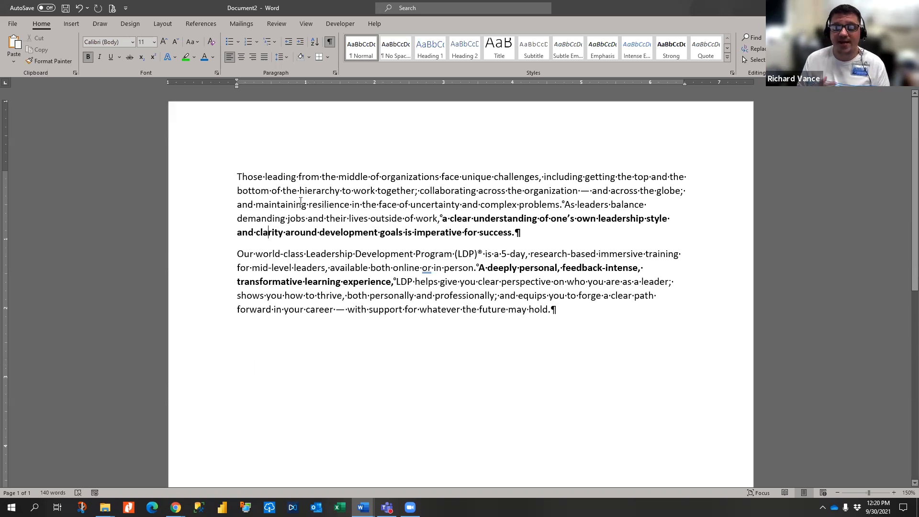
{"action": "left_click", "coordinate": [71, 24]}
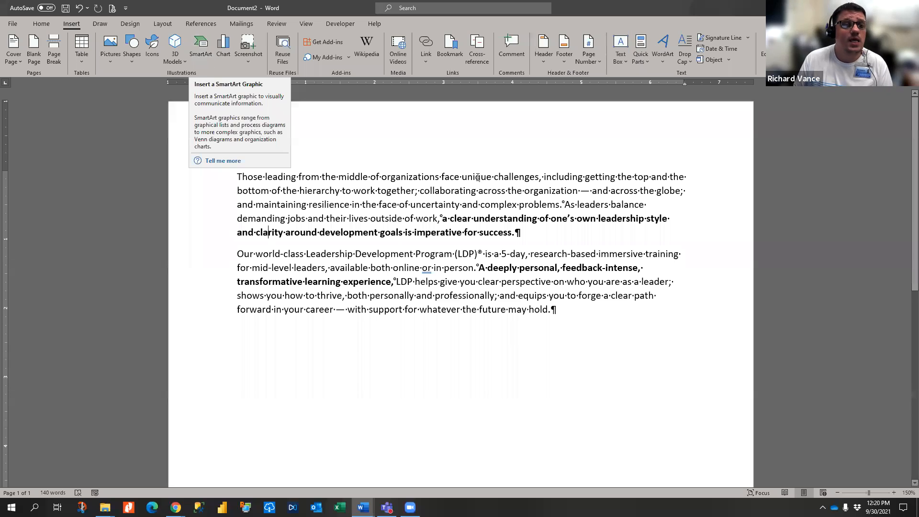
{"action": "left_click", "coordinate": [110, 48]}
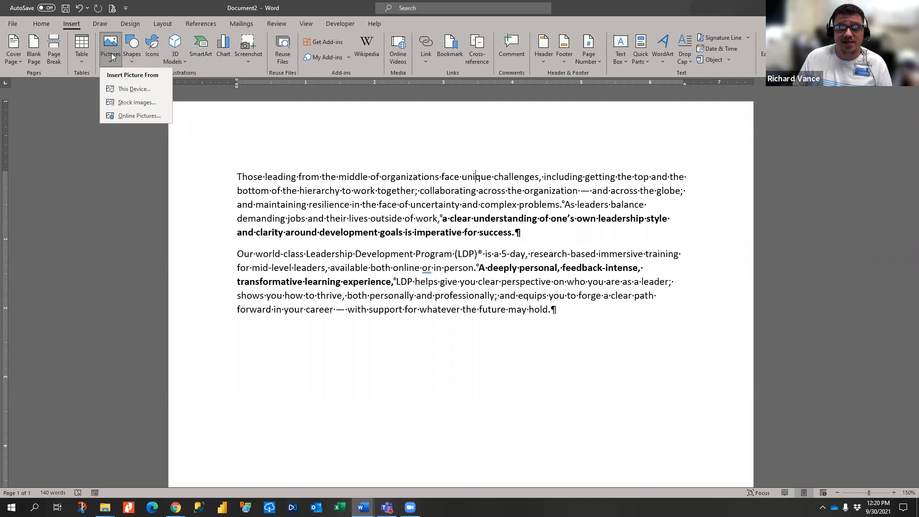
{"action": "left_click", "coordinate": [125, 82]}
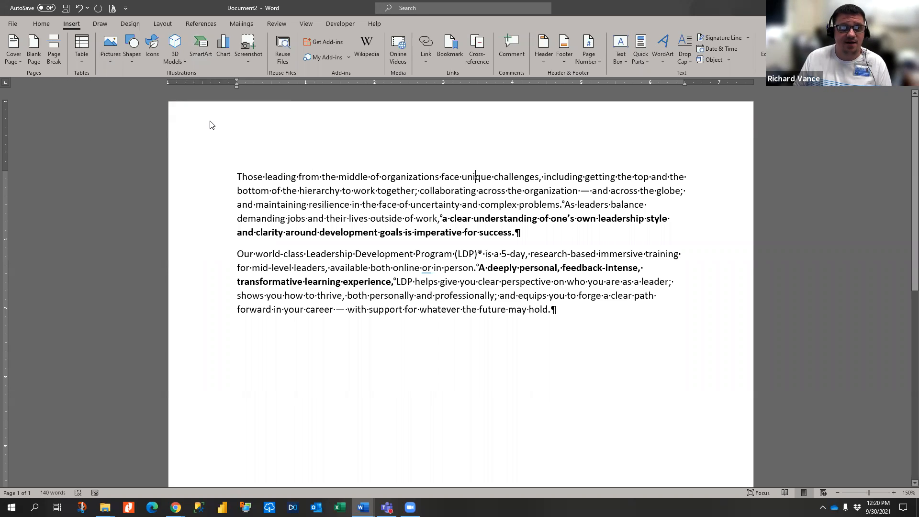
{"action": "scroll", "coordinate": [53, 131], "scroll_direction": "up", "scroll_amount": 3}
{"action": "scroll", "coordinate": [54, 131], "scroll_direction": "up", "scroll_amount": 5}
- Insert the portrait photo from the Stock Pictures folder and dismiss the alt text notice
{"action": "left_click", "coordinate": [46, 67]}
{"action": "scroll", "coordinate": [127, 153], "scroll_direction": "down", "scroll_amount": 10}
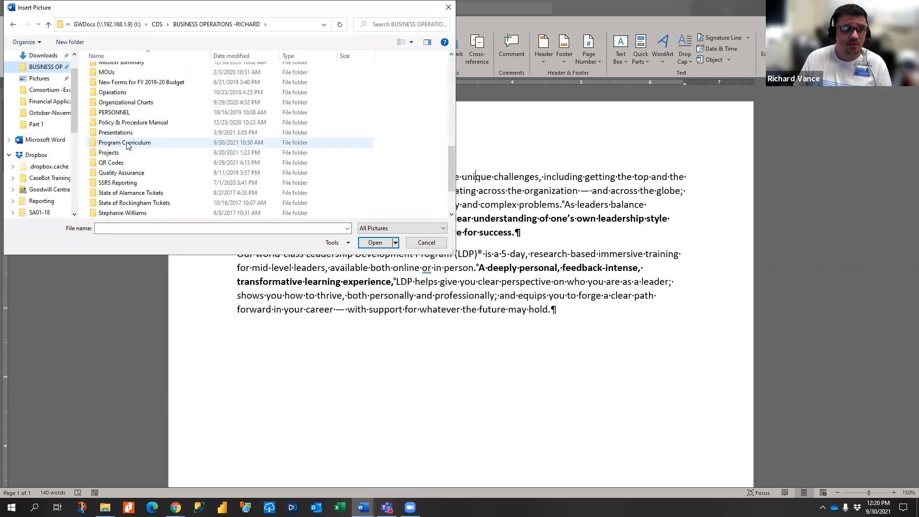
{"action": "double_click", "coordinate": [129, 165]}
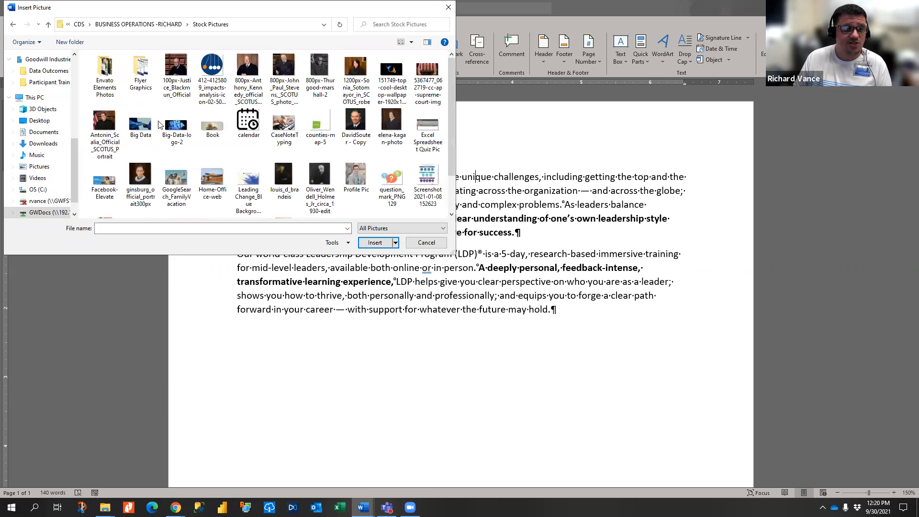
{"action": "double_click", "coordinate": [356, 72]}
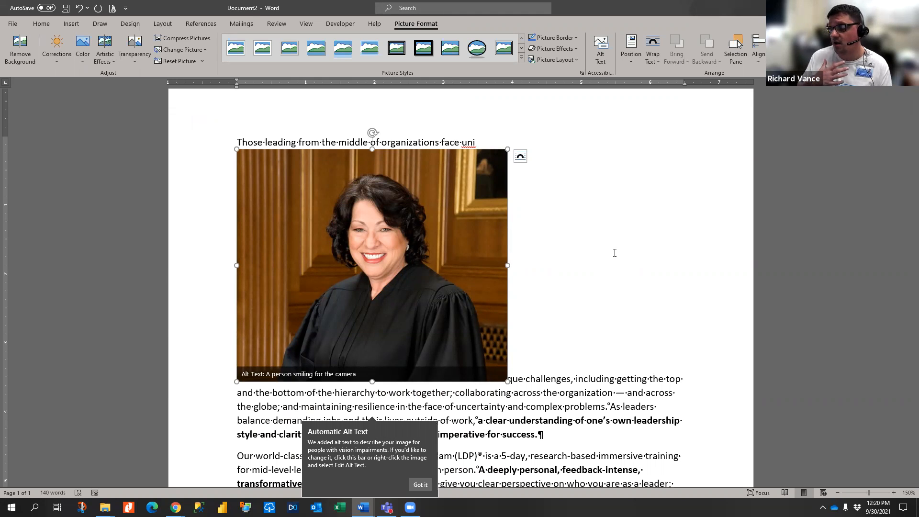
{"action": "left_click", "coordinate": [430, 173]}
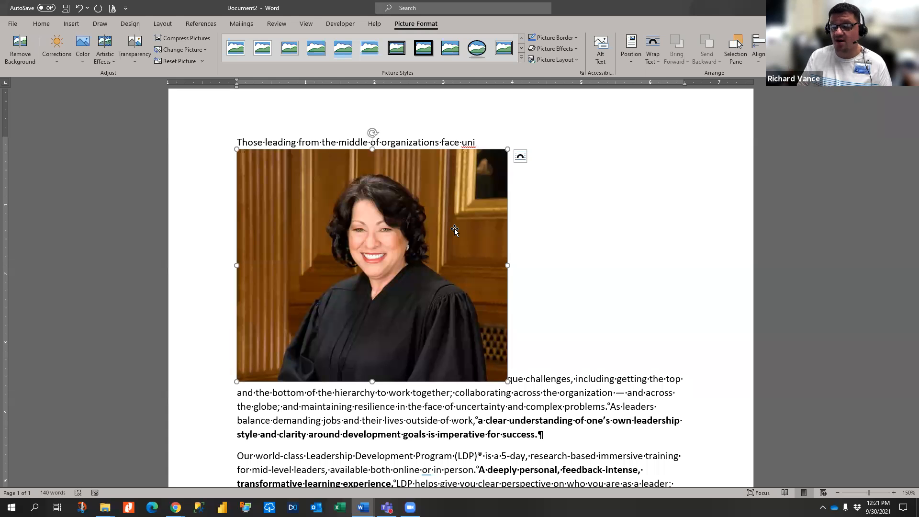
{"action": "left_click", "coordinate": [606, 407]}
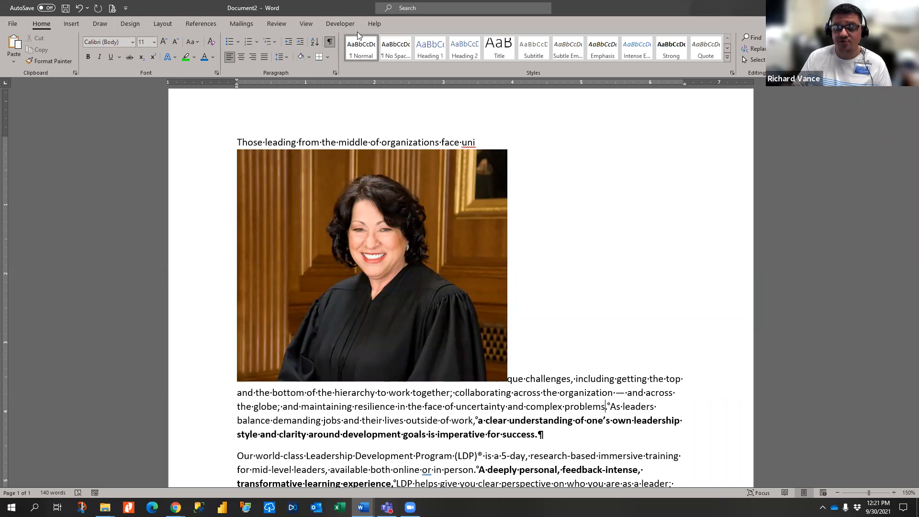
{"action": "left_click", "coordinate": [343, 213]}
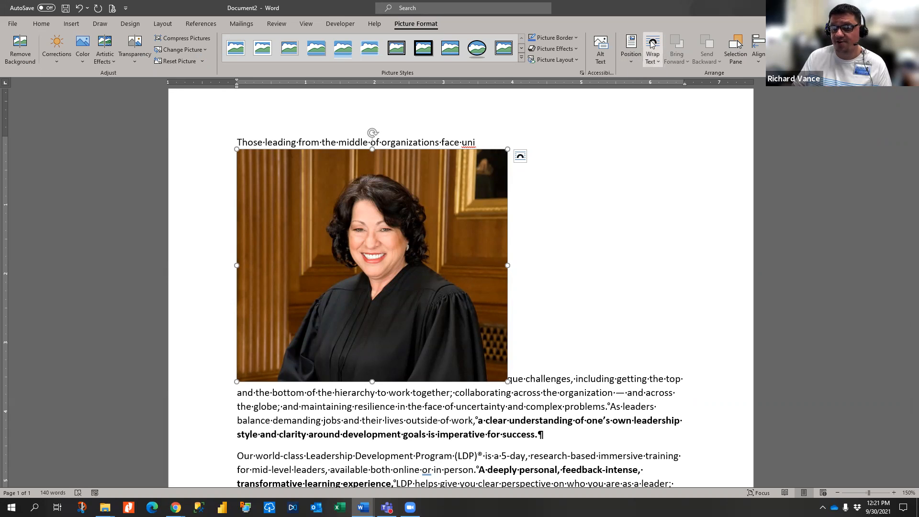
- Drag the inline photo out of the first paragraph to just before 'Our world-class'
{"action": "left_click", "coordinate": [520, 157]}
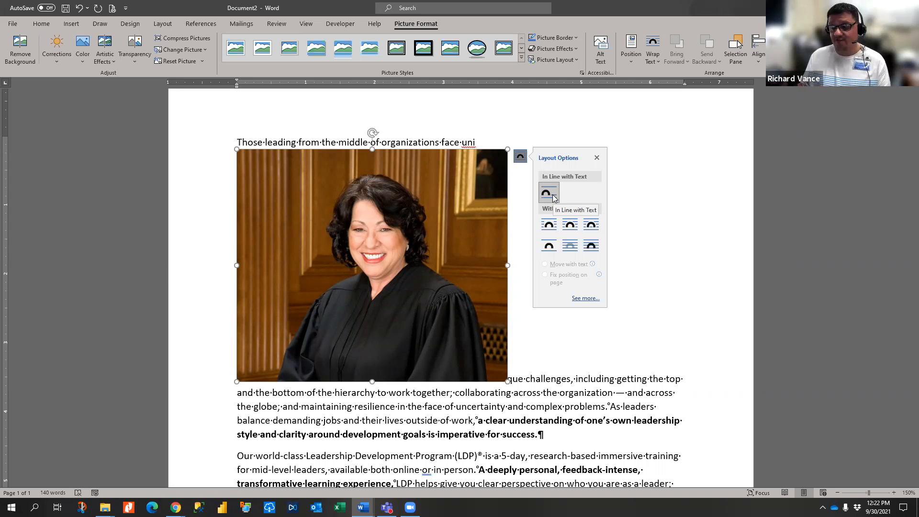
{"action": "left_click", "coordinate": [654, 192]}
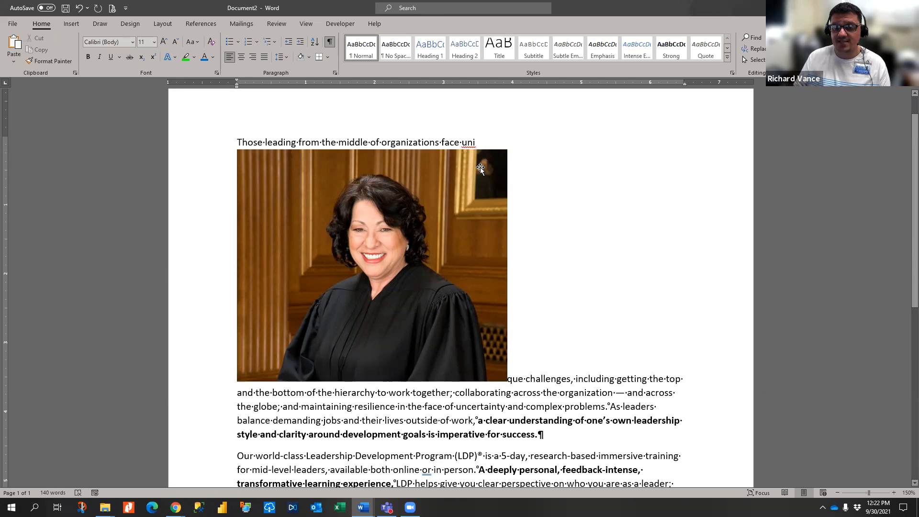
{"action": "left_click_drag", "start_coordinate": [480, 169], "coordinate": [225, 436]}
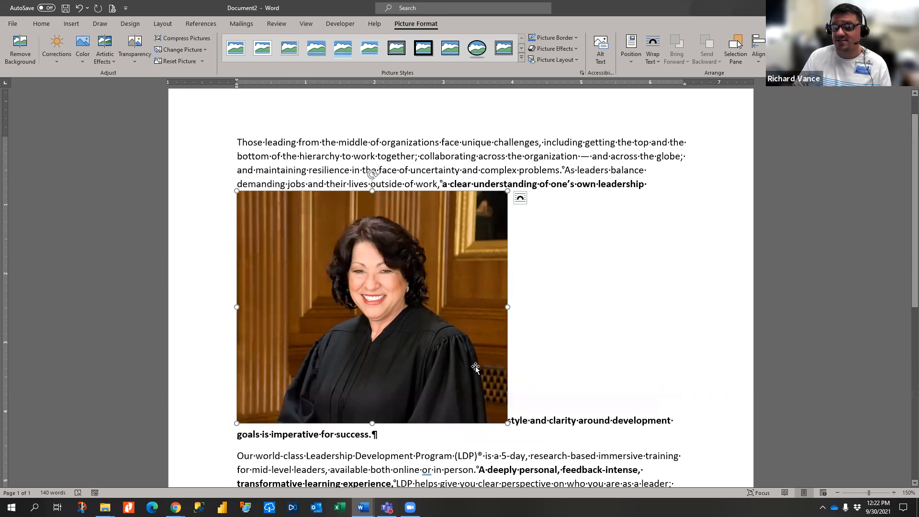
{"action": "left_click_drag", "start_coordinate": [466, 327], "coordinate": [557, 422]}
{"action": "left_click_drag", "start_coordinate": [482, 348], "coordinate": [252, 461]}
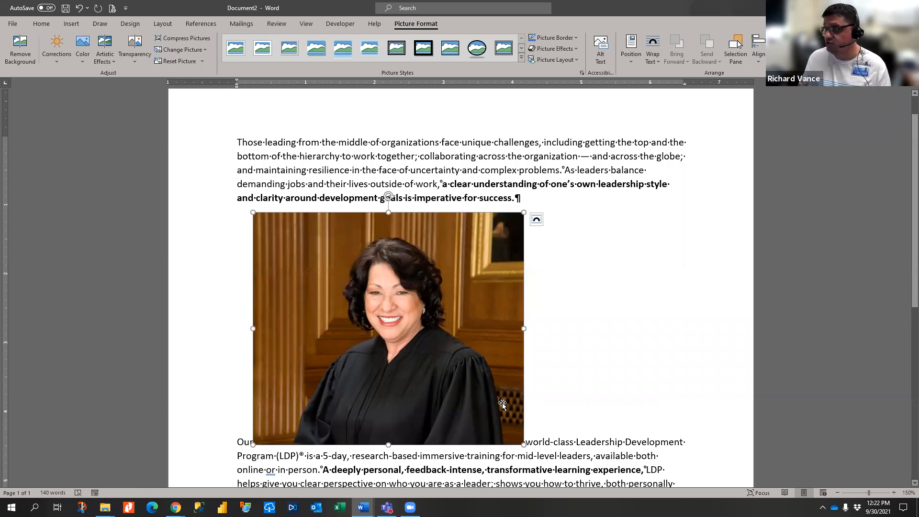
{"action": "left_click", "coordinate": [537, 220]}
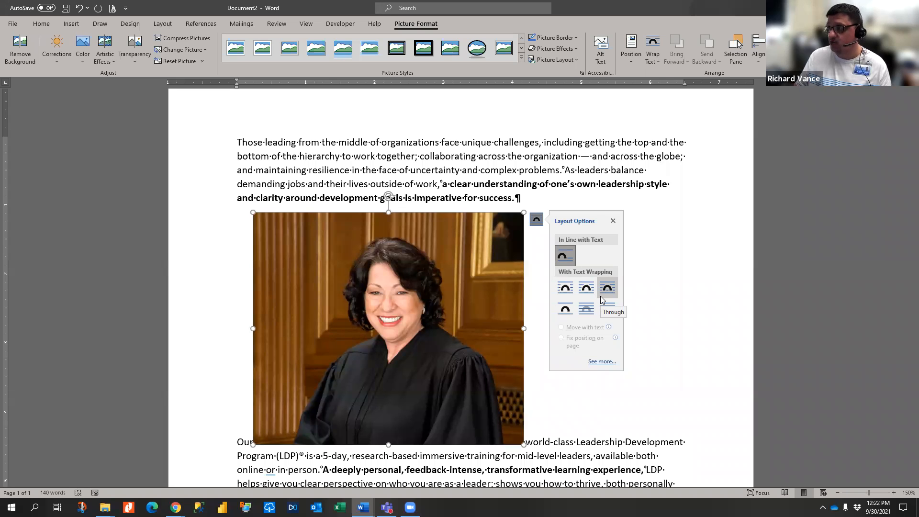
- Apply Square wrapping to the photo and type a line of filler text below the paragraph
{"action": "left_click", "coordinate": [566, 294]}
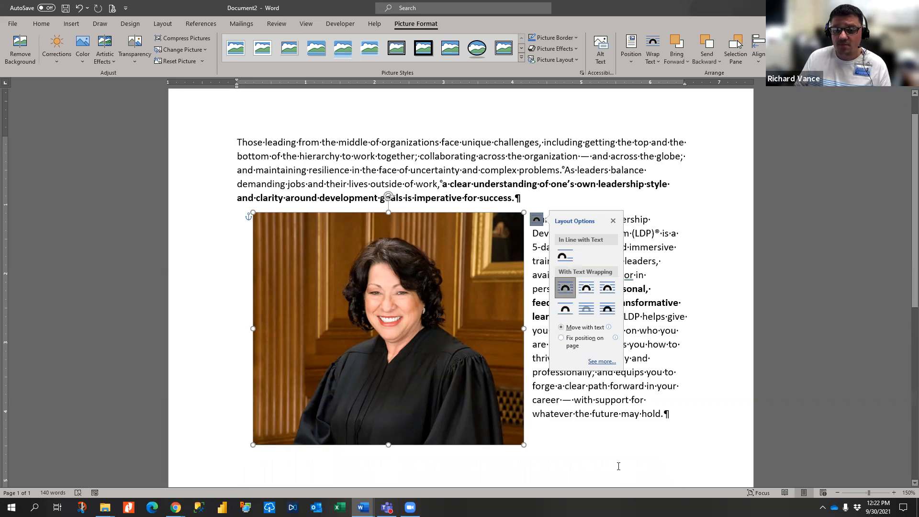
{"action": "left_click", "coordinate": [600, 459]}
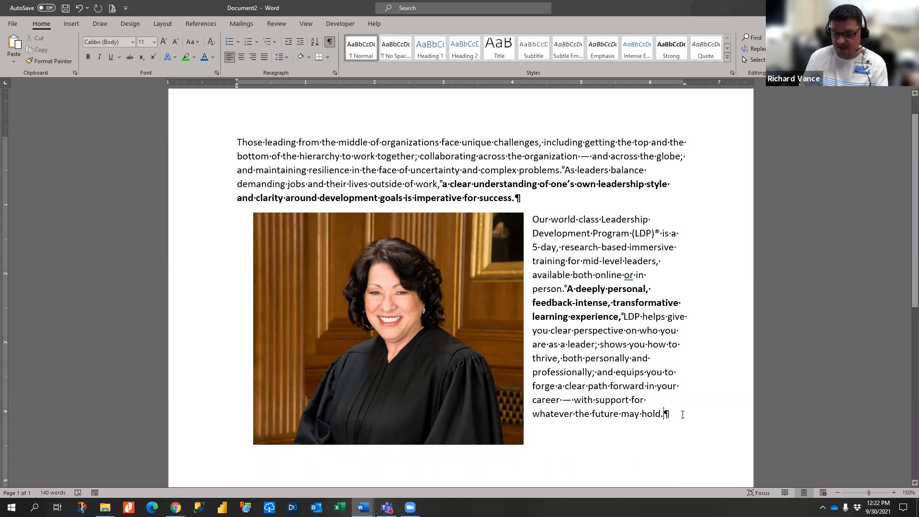
{"action": "left_click", "coordinate": [682, 415]}
{"action": "key", "text": "Return"}
{"action": "key", "text": "Return"}
{"action": "key", "text": "Return"}
{"action": "key", "text": "BackSpace"}
{"action": "type", "text": "Aksjdlfjalksdjf;lkajsdlkfja;lkdsjf"}
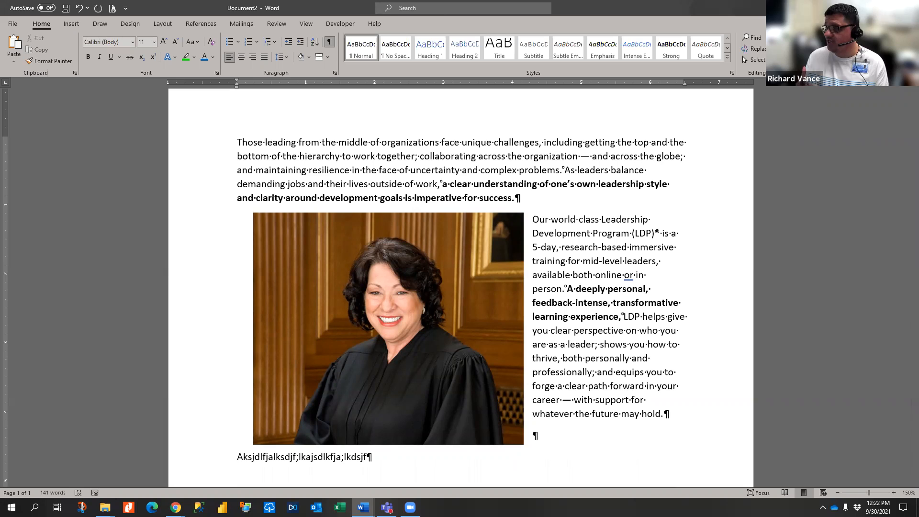
- Switch the photo's text wrapping from Square to Tight
{"action": "left_click", "coordinate": [586, 288]}
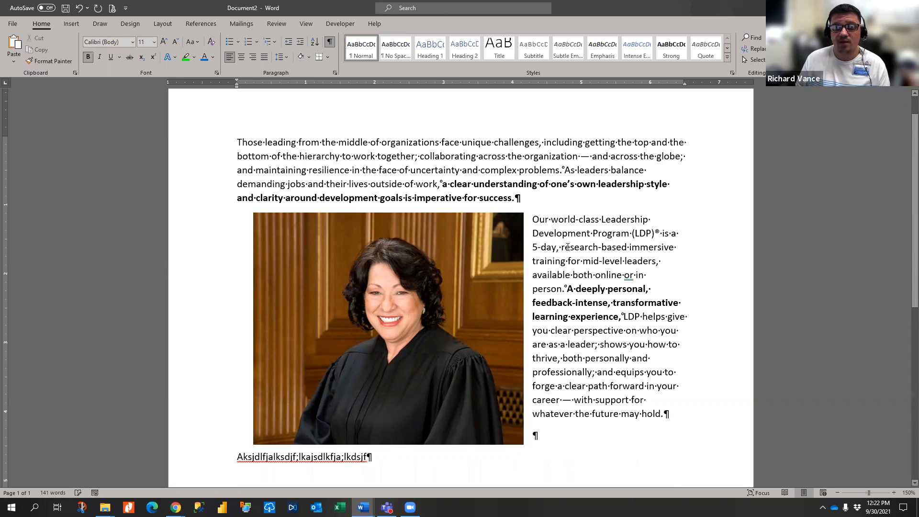
{"action": "left_click", "coordinate": [515, 227]}
{"action": "left_click", "coordinate": [536, 219]}
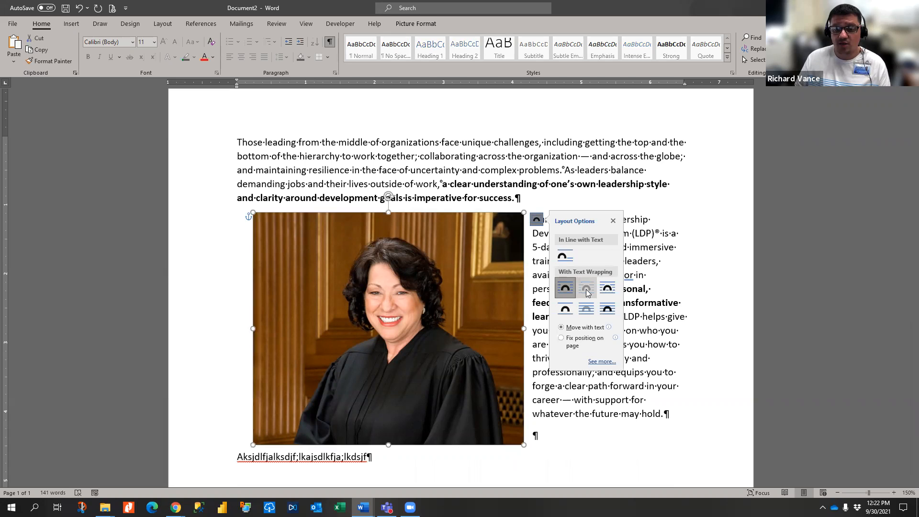
{"action": "left_click", "coordinate": [587, 288]}
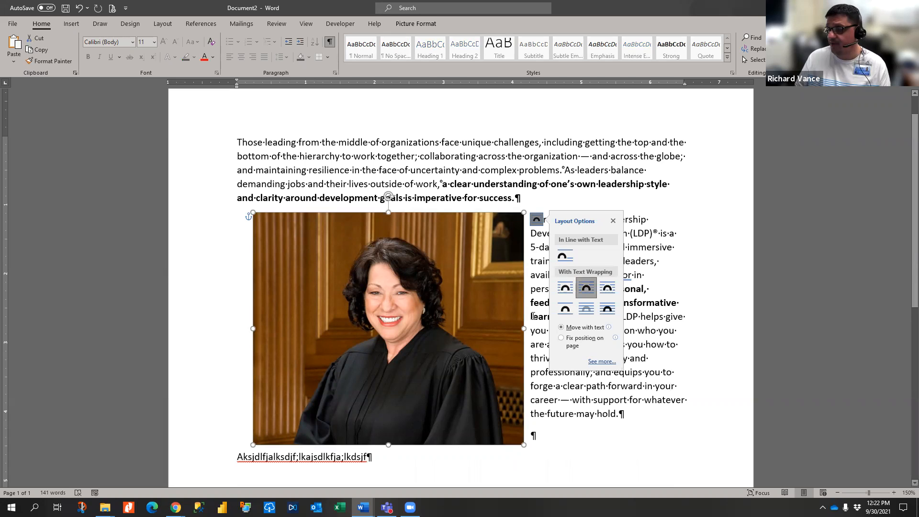
{"action": "left_click", "coordinate": [524, 220]}
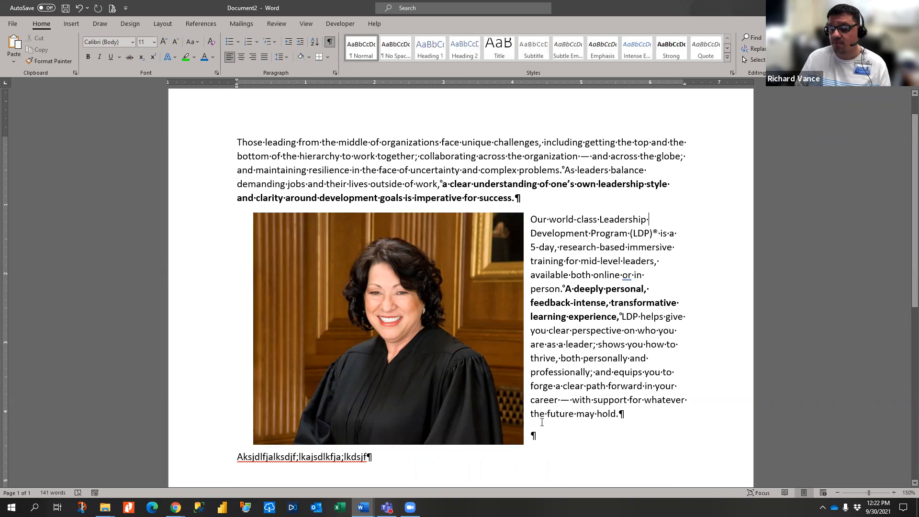
{"action": "left_click", "coordinate": [484, 362]}
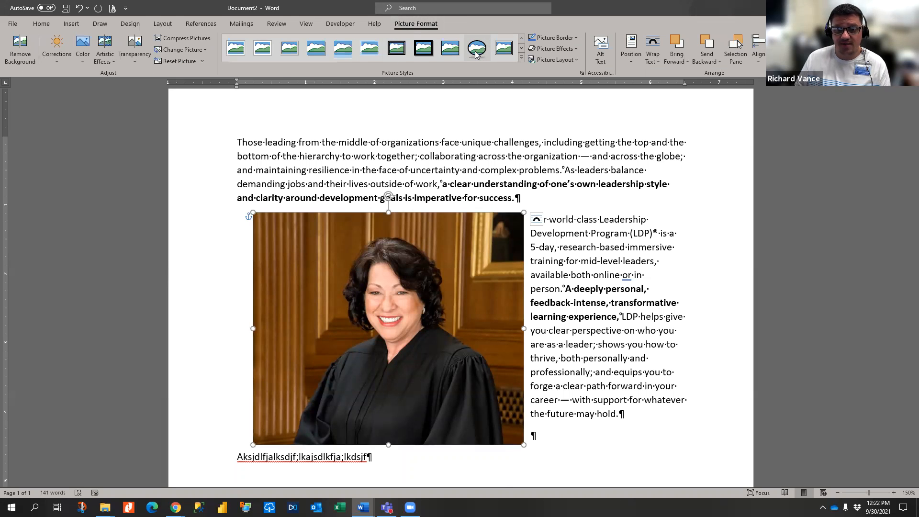
- Try the Beveled Oval, Black and thick black frame picture styles, ending on Beveled Oval
{"action": "left_click", "coordinate": [476, 52]}
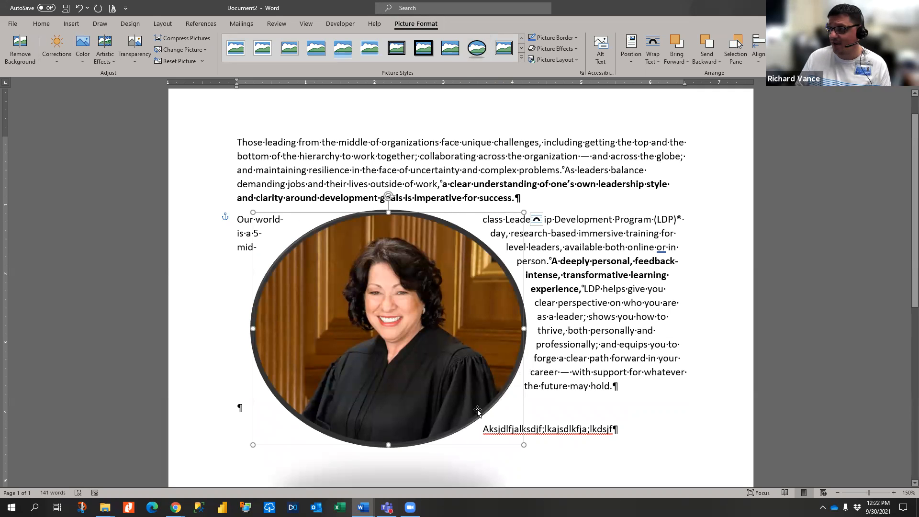
{"action": "left_click", "coordinate": [651, 359]}
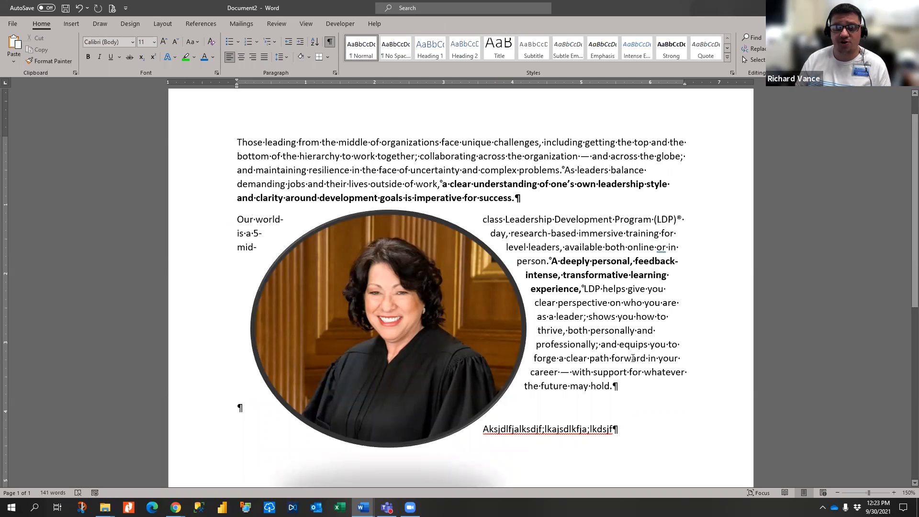
{"action": "left_click", "coordinate": [388, 316]}
{"action": "left_click", "coordinate": [424, 48]}
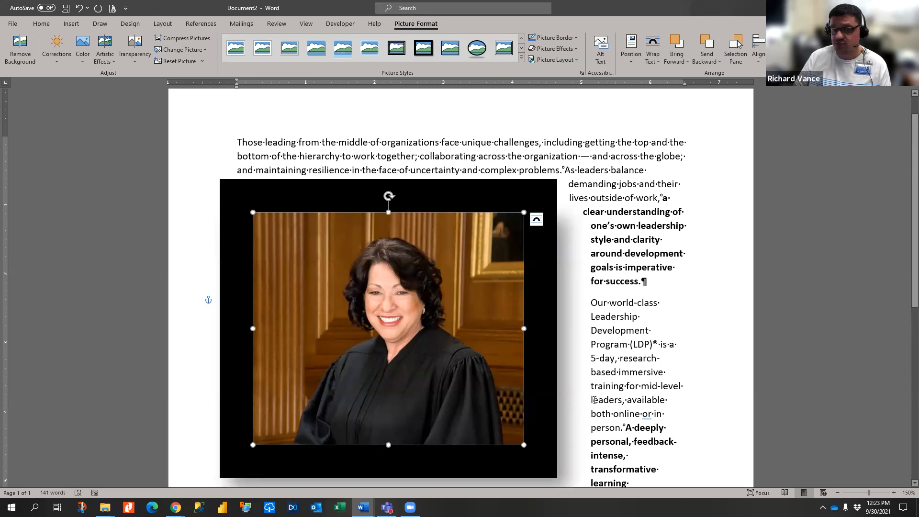
{"action": "left_click", "coordinate": [477, 47]}
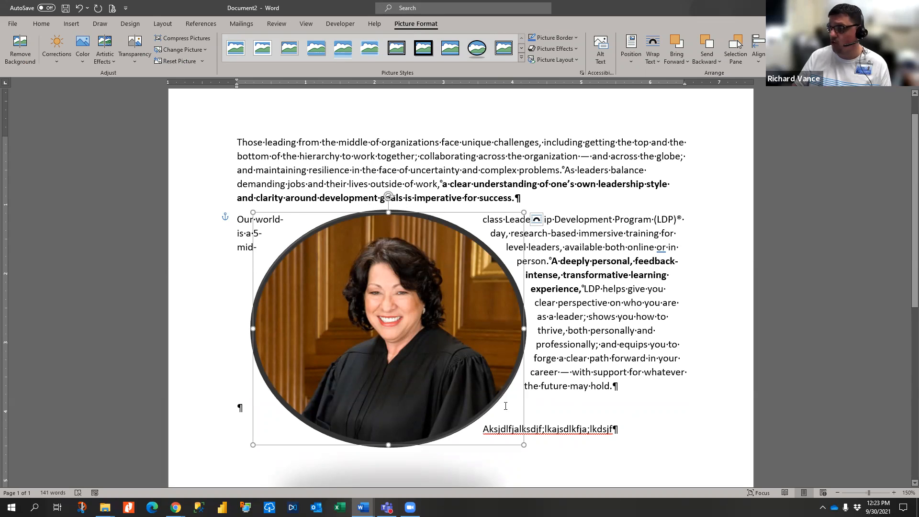
- Type two test lines under the photo, then delete them and undo back to the plain rectangle
{"action": "left_click", "coordinate": [722, 427]}
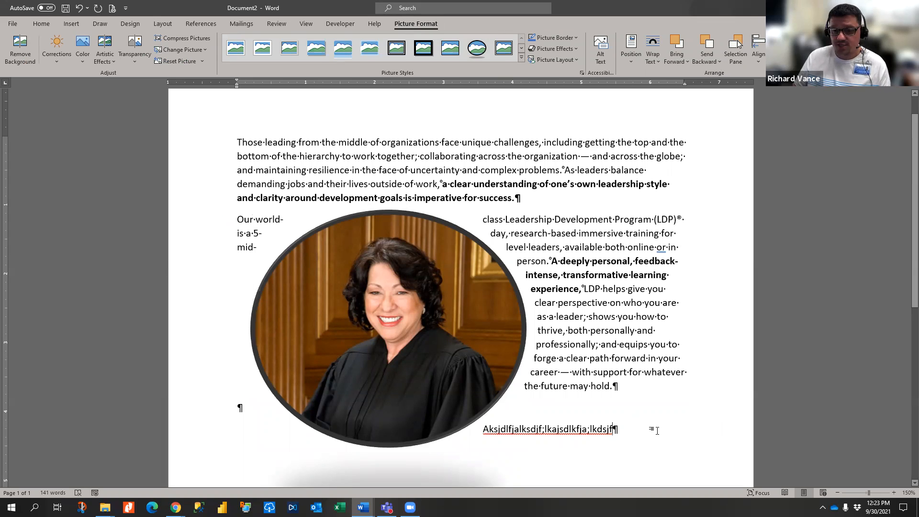
{"action": "key", "text": "Return"}
{"action": "type", "text": "asjdflkjakdsjf;akjsdf;lkja;lkdsjf"}
{"action": "key", "text": "Return"}
{"action": "type", "text": "Aksjdf;kj;aklsdjf"}
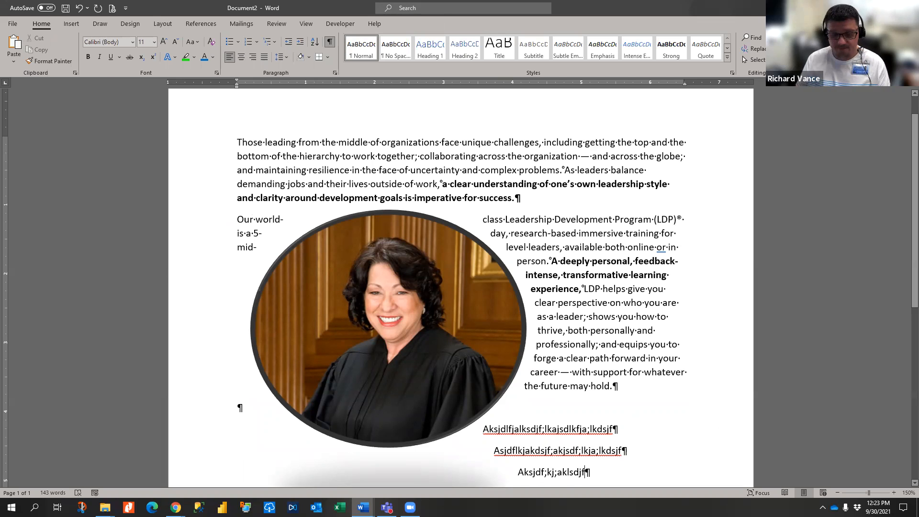
{"action": "key", "text": "BackSpace"}
{"action": "key", "text": "BackSpace"}
{"action": "key", "text": "BackSpace"}
{"action": "key", "text": "BackSpace"}
{"action": "key", "text": "BackSpace"}
{"action": "key", "text": "BackSpace"}
{"action": "key", "text": "BackSpace"}
{"action": "key", "text": "BackSpace"}
{"action": "key", "text": "BackSpace"}
{"action": "key", "text": "BackSpace"}
{"action": "key", "text": "BackSpace"}
{"action": "key", "text": "BackSpace"}
{"action": "key", "text": "BackSpace"}
{"action": "key", "text": "BackSpace"}
{"action": "key", "text": "BackSpace"}
{"action": "key", "text": "BackSpace"}
{"action": "key", "text": "BackSpace"}
{"action": "key", "text": "BackSpace"}
{"action": "key", "text": "BackSpace"}
{"action": "key", "text": "BackSpace"}
{"action": "key", "text": "ctrl+z"}
{"action": "key", "text": "ctrl+z"}
{"action": "key", "text": "ctrl+z"}
{"action": "key", "text": "ctrl+z"}
{"action": "key", "text": "ctrl+z"}
{"action": "key", "text": "ctrl+z"}
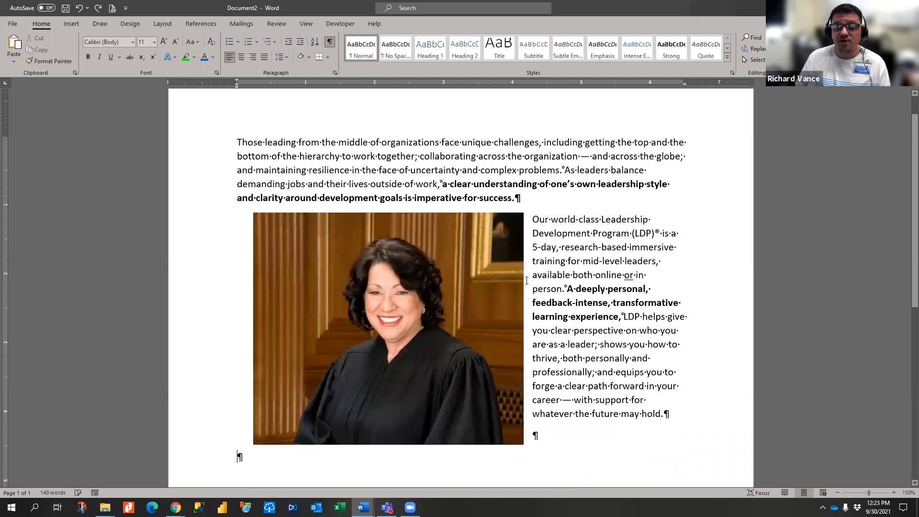
- Try Through, Top and Bottom, and Behind Text wrapping, repositioning the photo behind the text
{"action": "left_click", "coordinate": [501, 221]}
{"action": "left_click", "coordinate": [536, 219]}
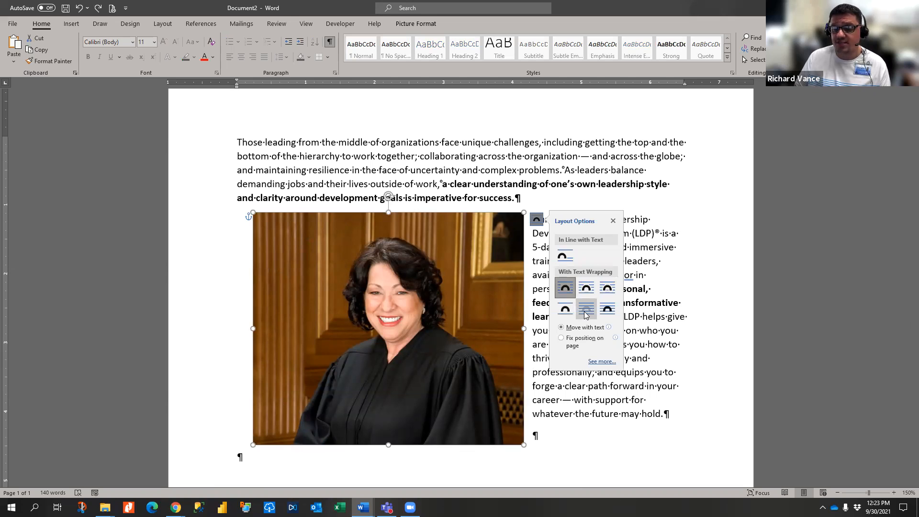
{"action": "left_click", "coordinate": [610, 288]}
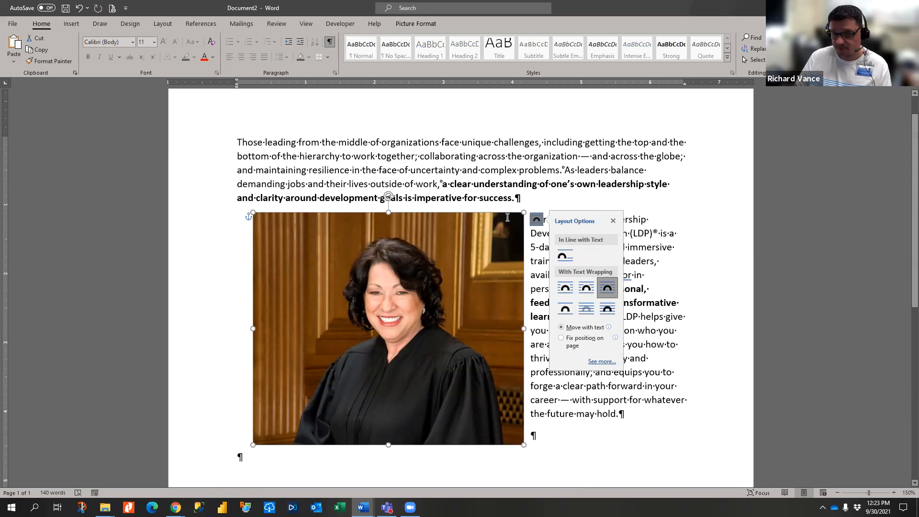
{"action": "left_click", "coordinate": [564, 314]}
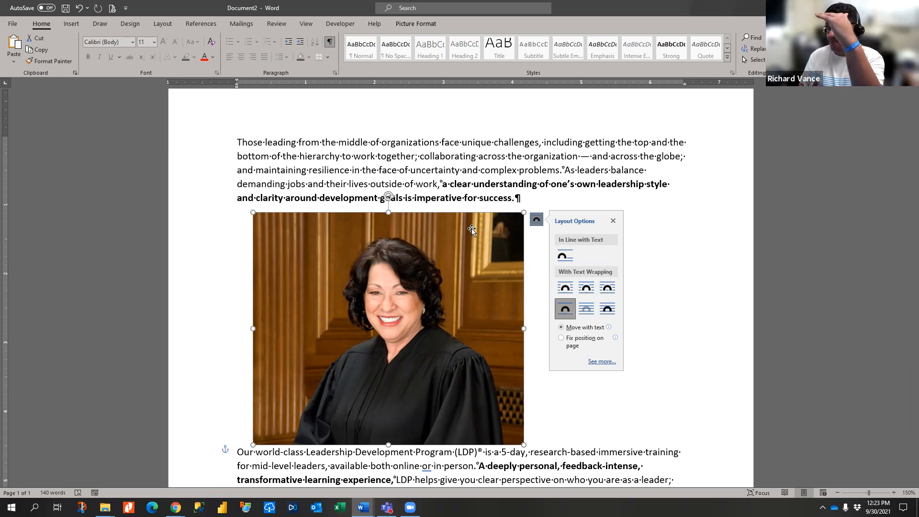
{"action": "left_click", "coordinate": [591, 314]}
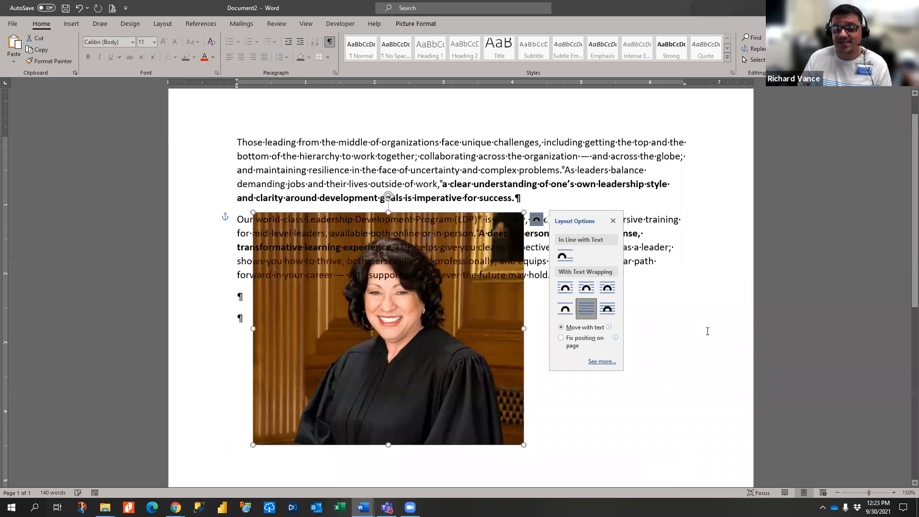
{"action": "left_click_drag", "start_coordinate": [387, 318], "coordinate": [376, 176]}
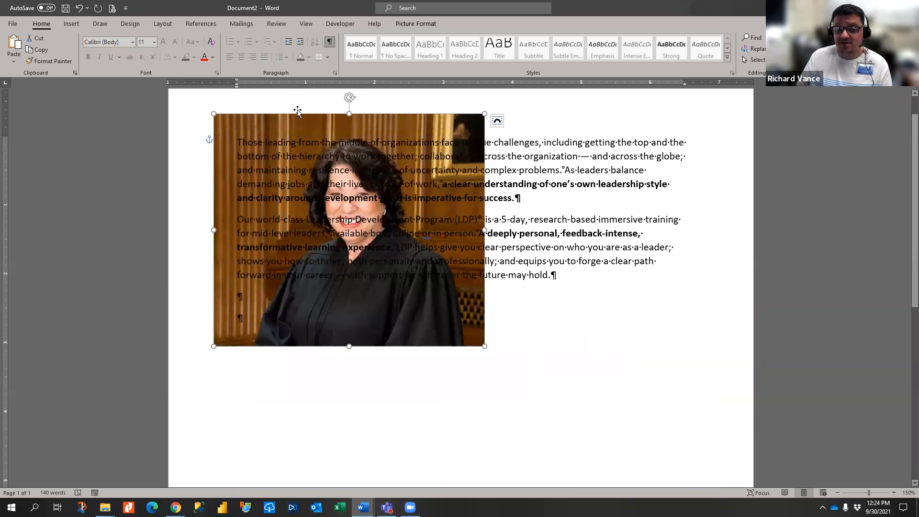
{"action": "left_click_drag", "start_coordinate": [303, 120], "coordinate": [322, 161]}
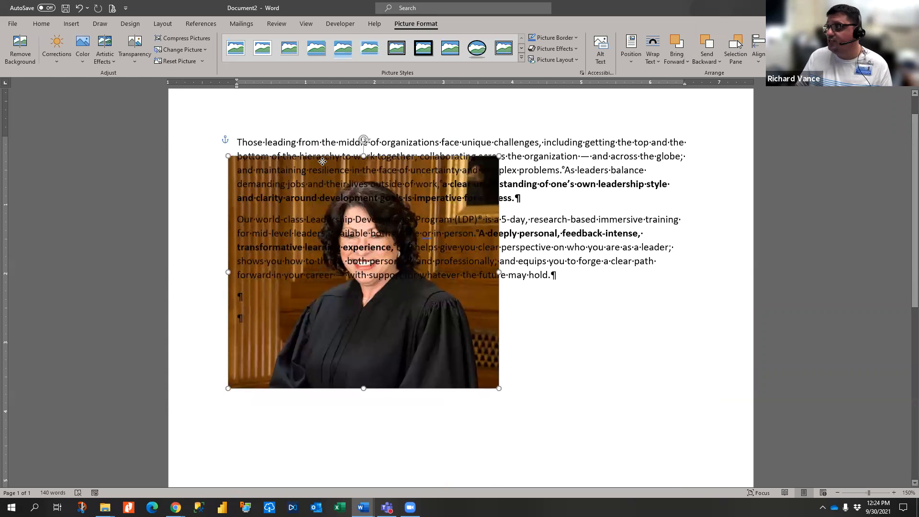
{"action": "left_click_drag", "start_coordinate": [322, 162], "coordinate": [315, 140]}
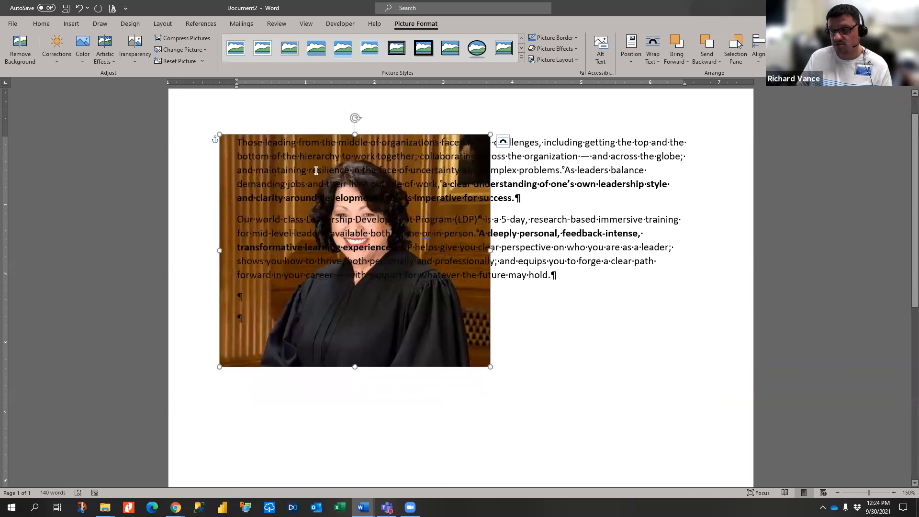
- Set the photo to In Front of Text and drag it down over the second paragraph
{"action": "left_click", "coordinate": [502, 141]}
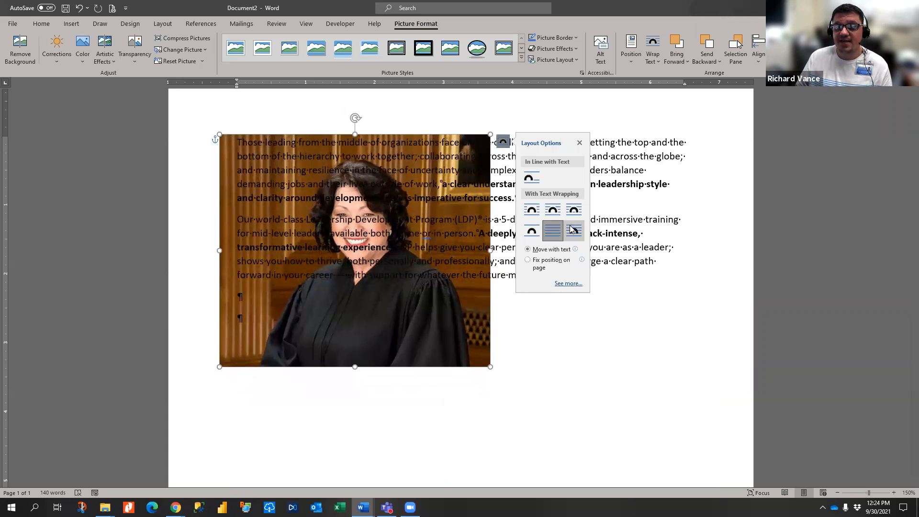
{"action": "left_click", "coordinate": [573, 228]}
{"action": "left_click_drag", "start_coordinate": [402, 230], "coordinate": [448, 372]}
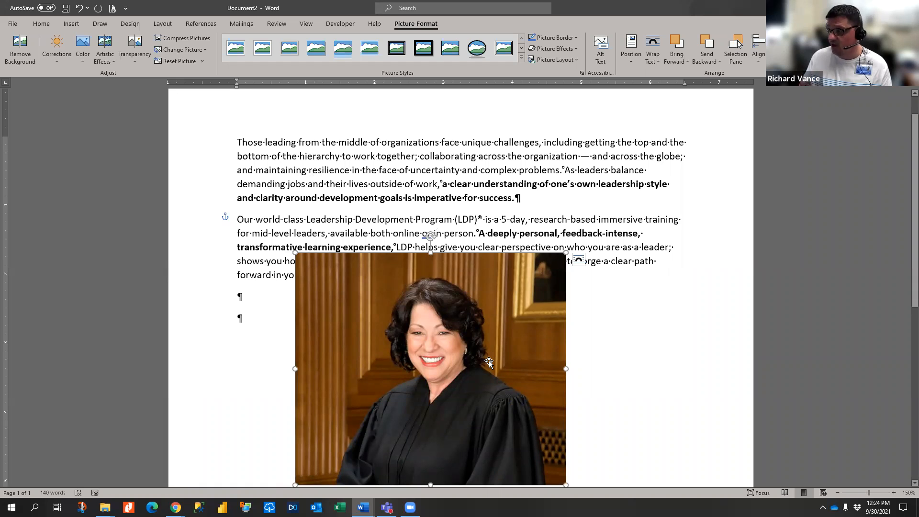
- Set the photo In Line with Text and move it to the start of the first paragraph
{"action": "left_click", "coordinate": [578, 266]}
{"action": "left_click", "coordinate": [555, 268]}
{"action": "left_click", "coordinate": [578, 260]}
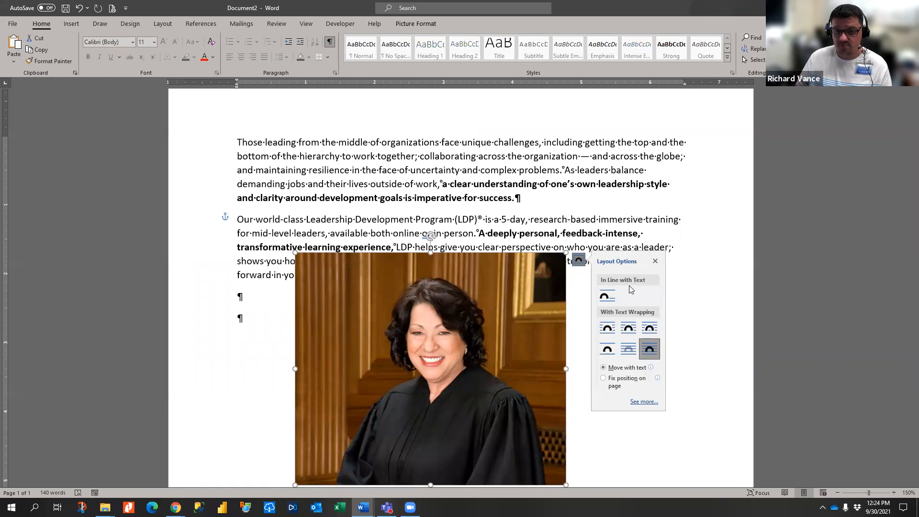
{"action": "left_click", "coordinate": [611, 296]}
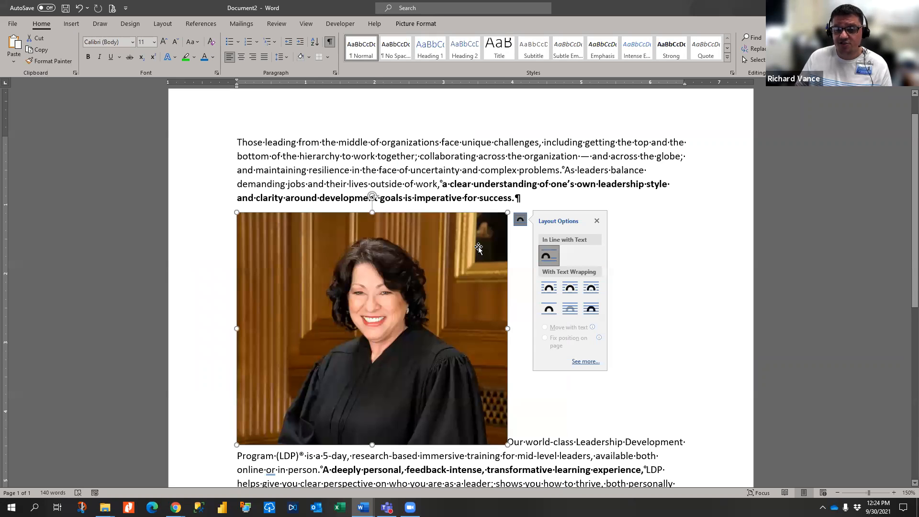
{"action": "left_click_drag", "start_coordinate": [484, 309], "coordinate": [243, 143]}
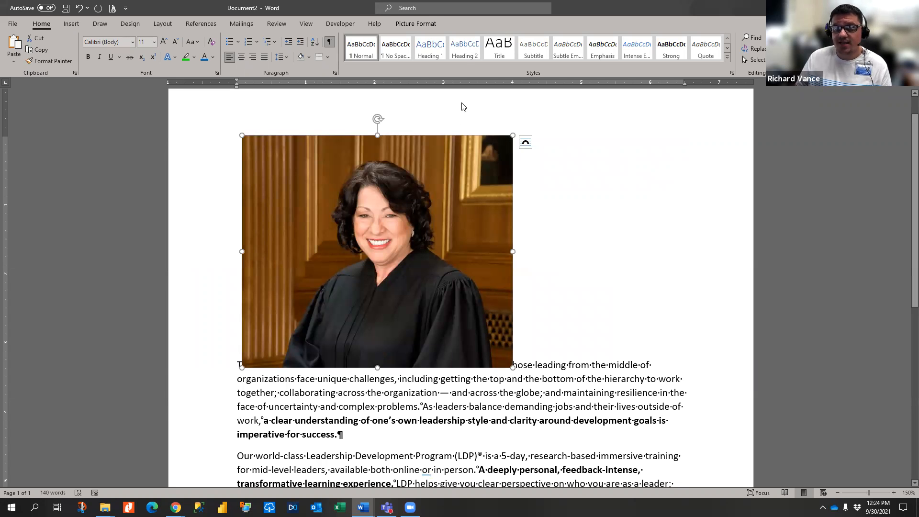
- Look over the Wrap Text choices, apply Square wrapping, then delete the photo
{"action": "left_click", "coordinate": [411, 24]}
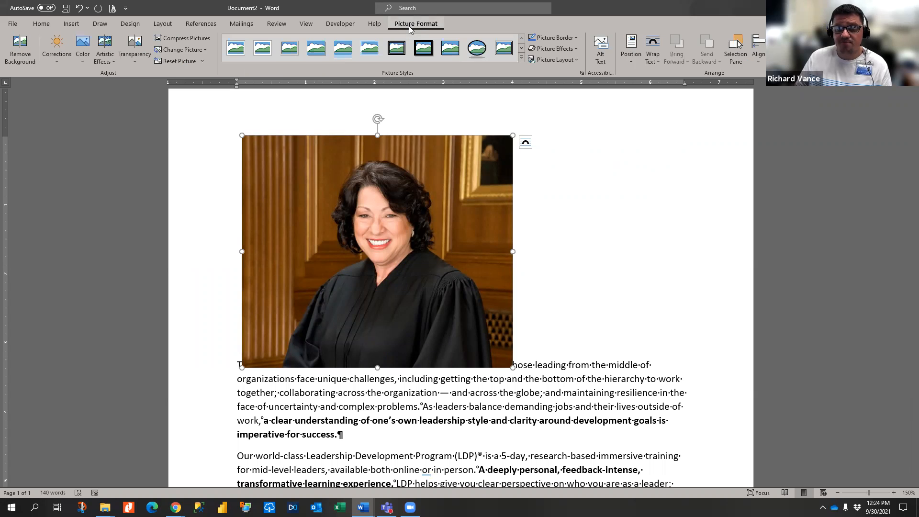
{"action": "left_click", "coordinate": [660, 55]}
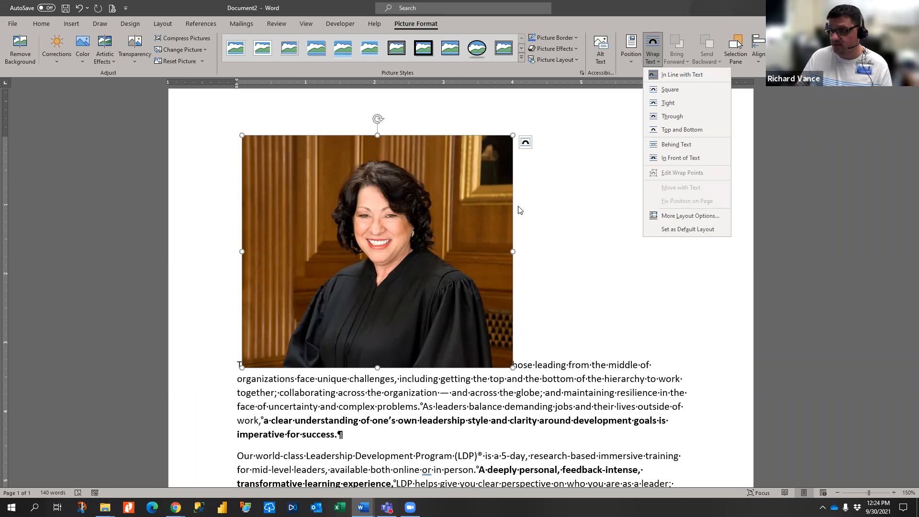
{"action": "key", "text": "Escape"}
{"action": "left_click", "coordinate": [525, 142]}
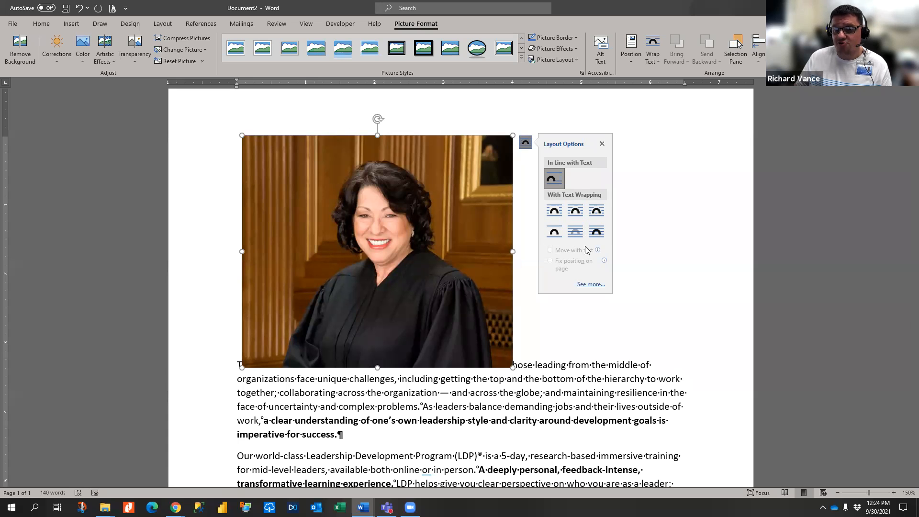
{"action": "left_click", "coordinate": [574, 210]}
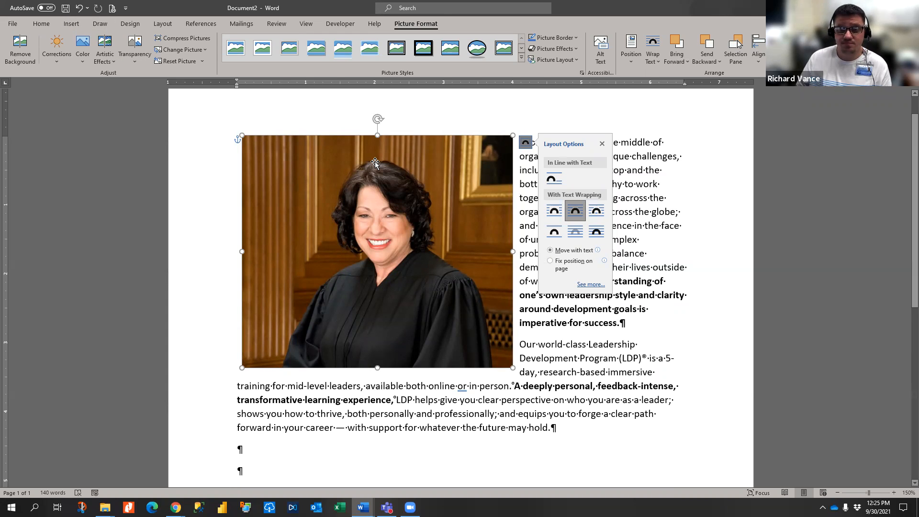
{"action": "key", "text": "Delete"}
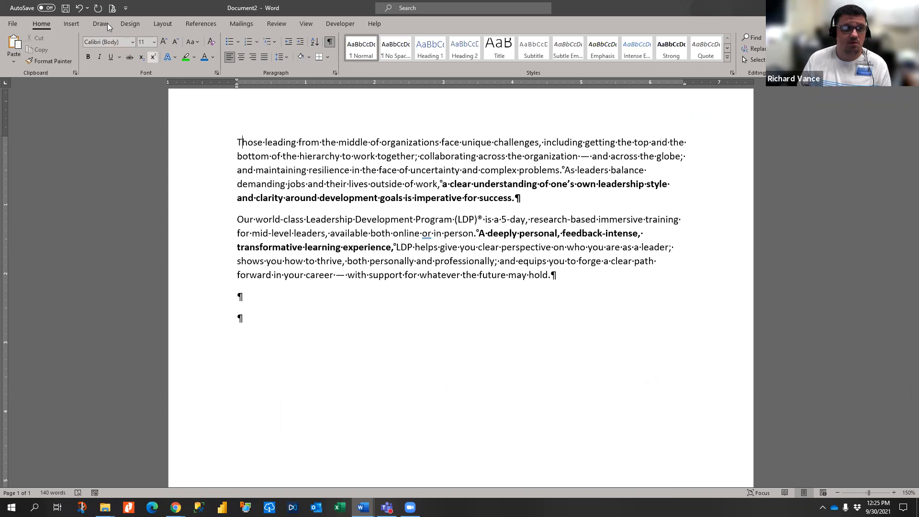
{"action": "left_click", "coordinate": [71, 24]}
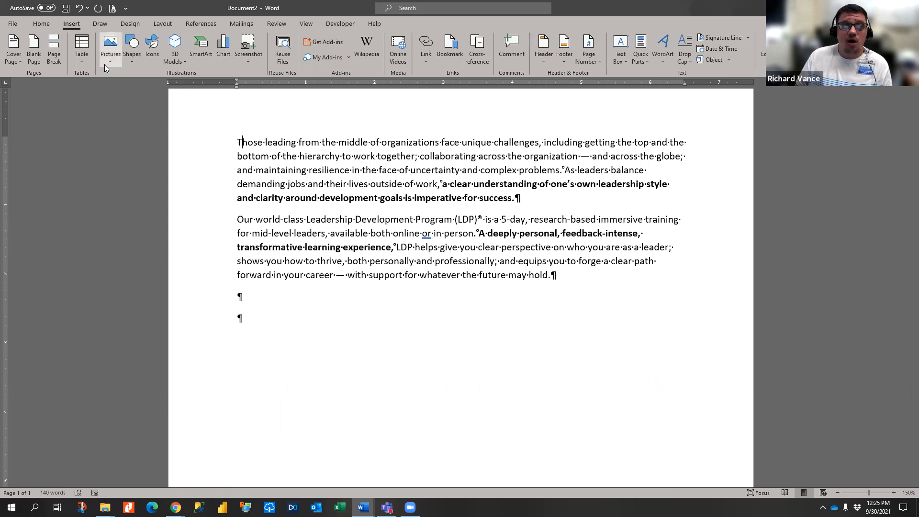
- Insert a 3-column, 8-row table at the empty paragraph below the second paragraph
{"action": "left_click", "coordinate": [87, 63]}
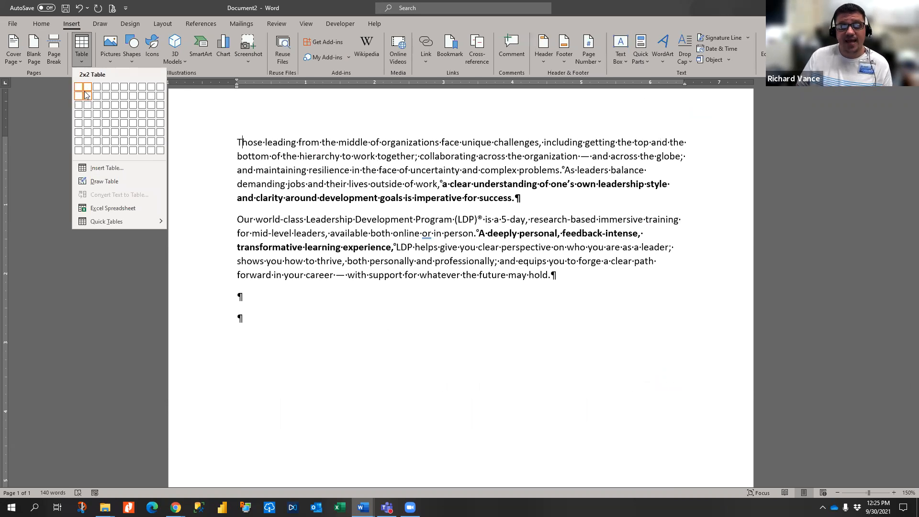
{"action": "left_click", "coordinate": [81, 58]}
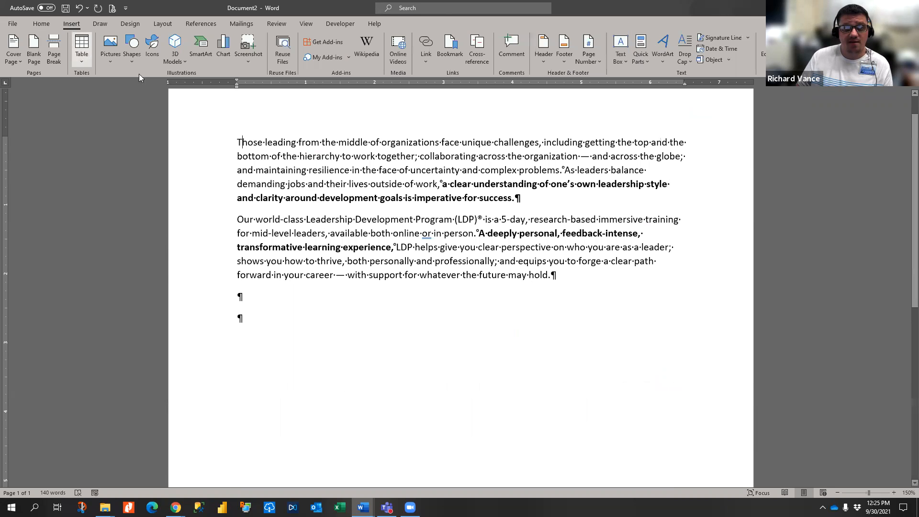
{"action": "left_click", "coordinate": [249, 293]}
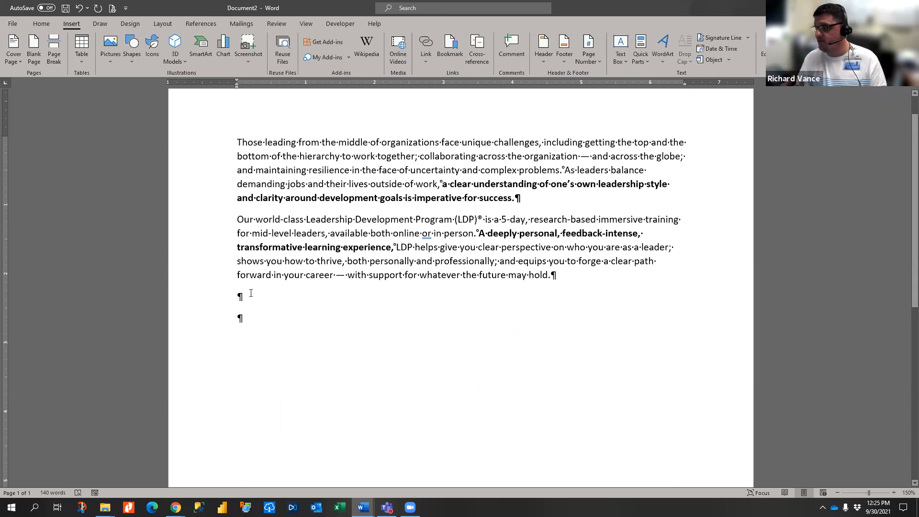
{"action": "left_click", "coordinate": [82, 53]}
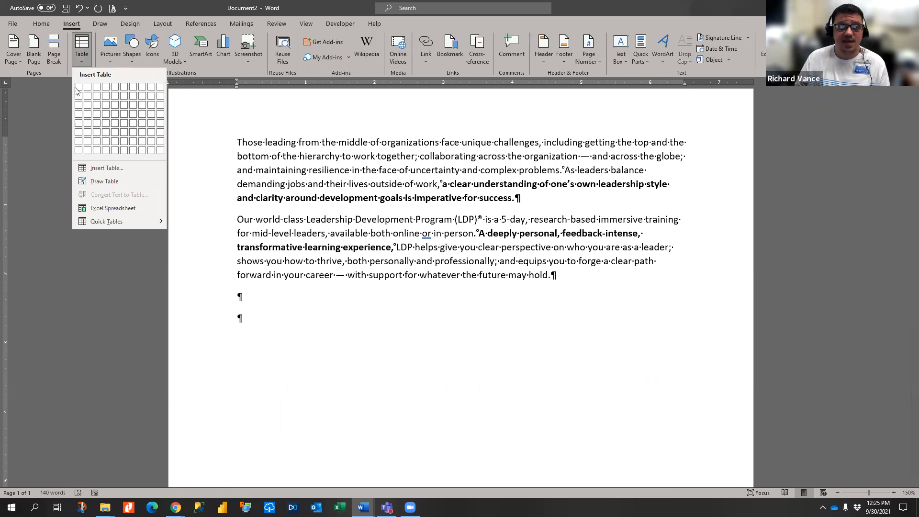
{"action": "left_click", "coordinate": [95, 153]}
{"action": "left_click_drag", "start_coordinate": [233, 285], "coordinate": [239, 385]}
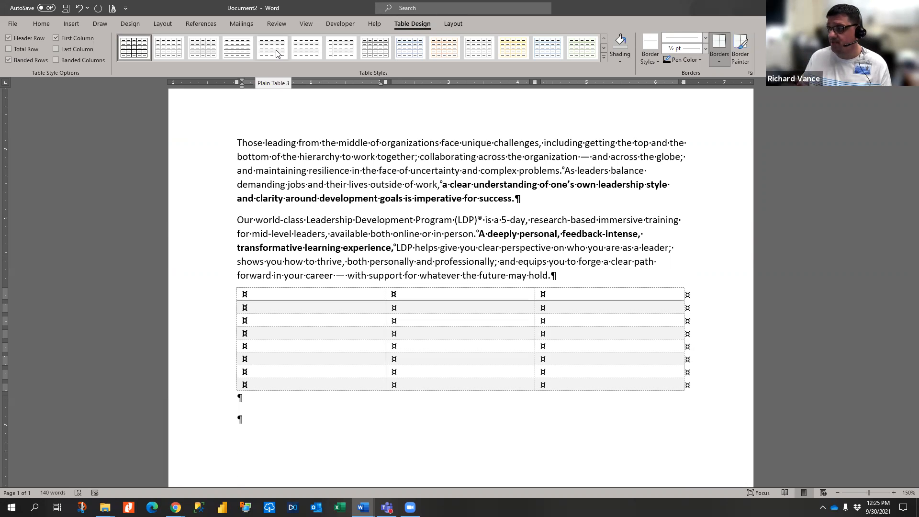
- Toggle header and total row emphasis, then apply the green Grid Table 5 Dark Accent 6 style
{"action": "left_click", "coordinate": [10, 38]}
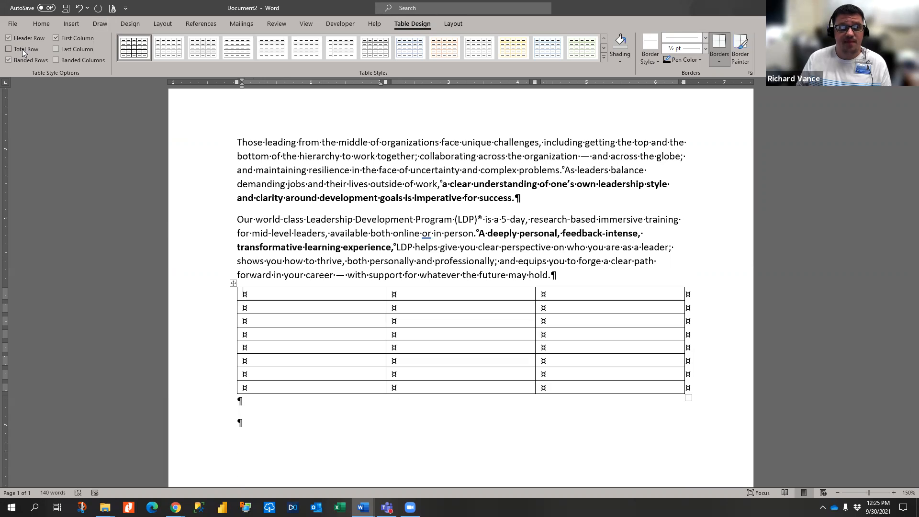
{"action": "left_click", "coordinate": [22, 49]}
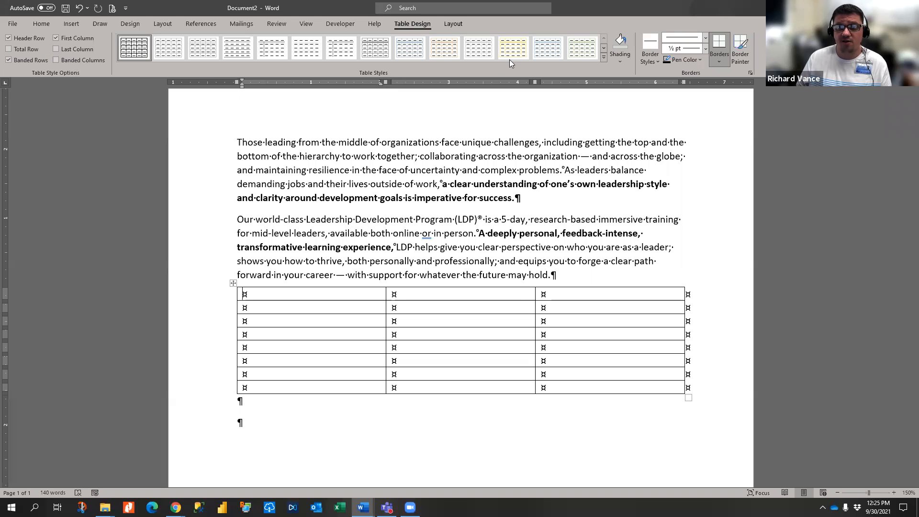
{"action": "left_click", "coordinate": [604, 58]}
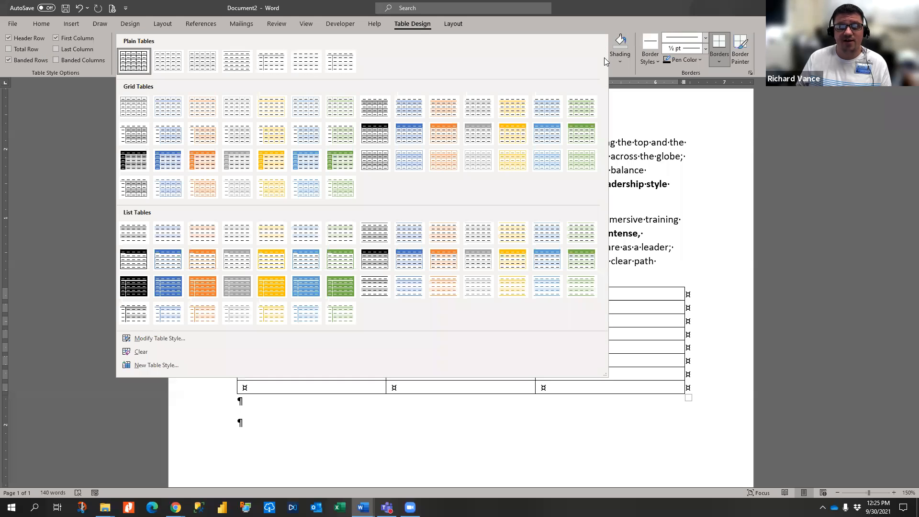
{"action": "left_click", "coordinate": [342, 162]}
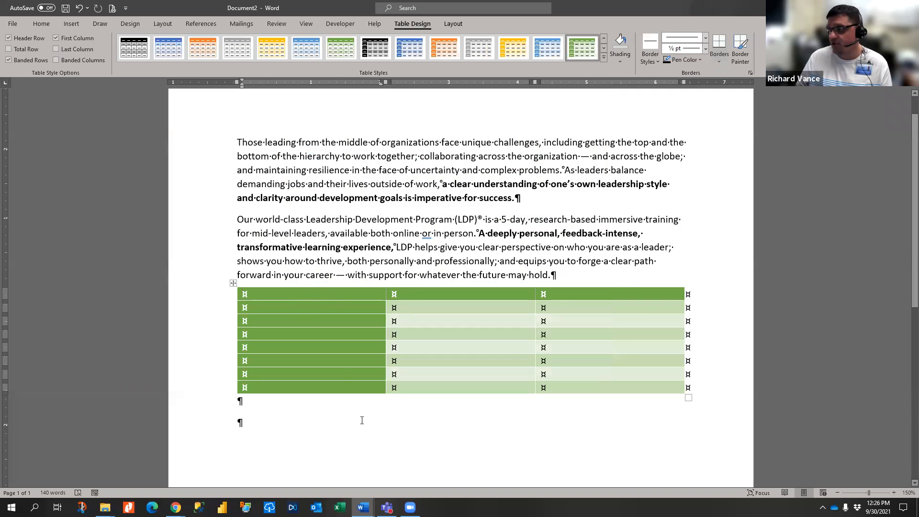
- Try first/last column and banded row/column options, leaving banding off and a total row on
{"action": "left_click", "coordinate": [70, 50]}
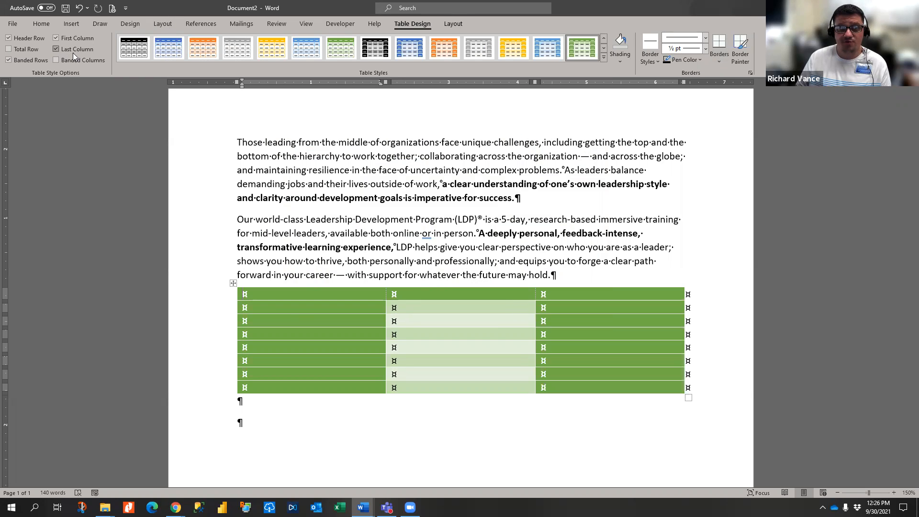
{"action": "left_click", "coordinate": [71, 50]}
{"action": "left_click", "coordinate": [68, 43]}
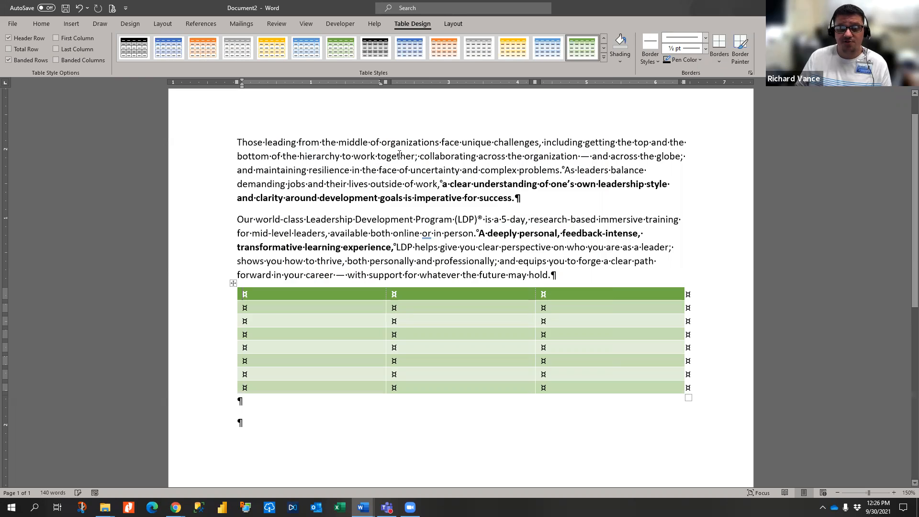
{"action": "left_click", "coordinate": [29, 59]}
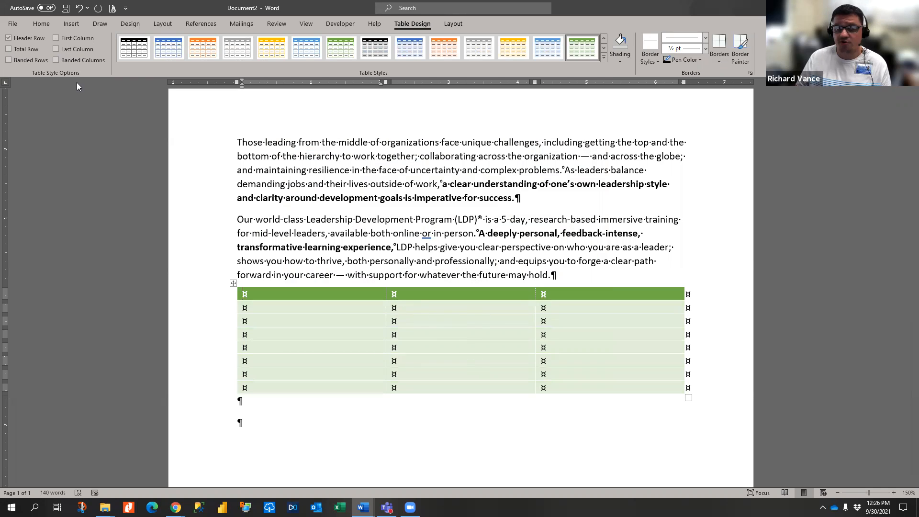
{"action": "left_click", "coordinate": [56, 63]}
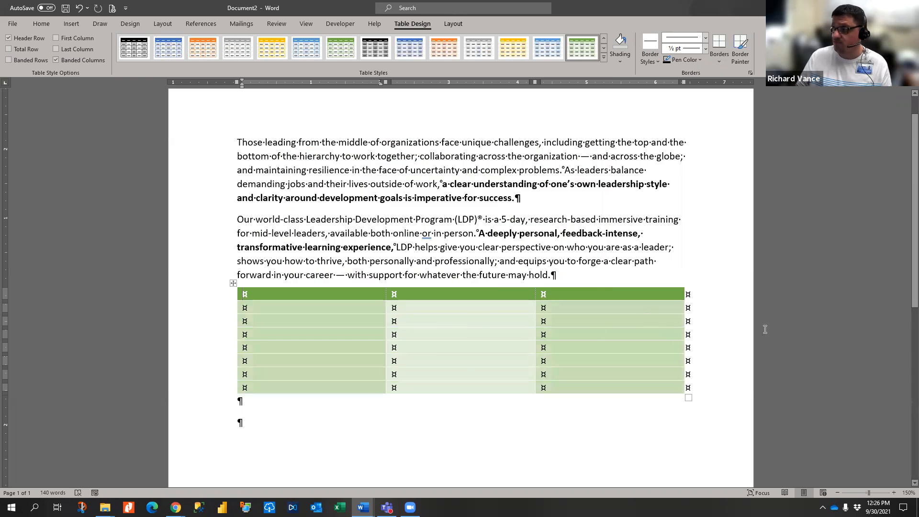
{"action": "left_click", "coordinate": [27, 59]}
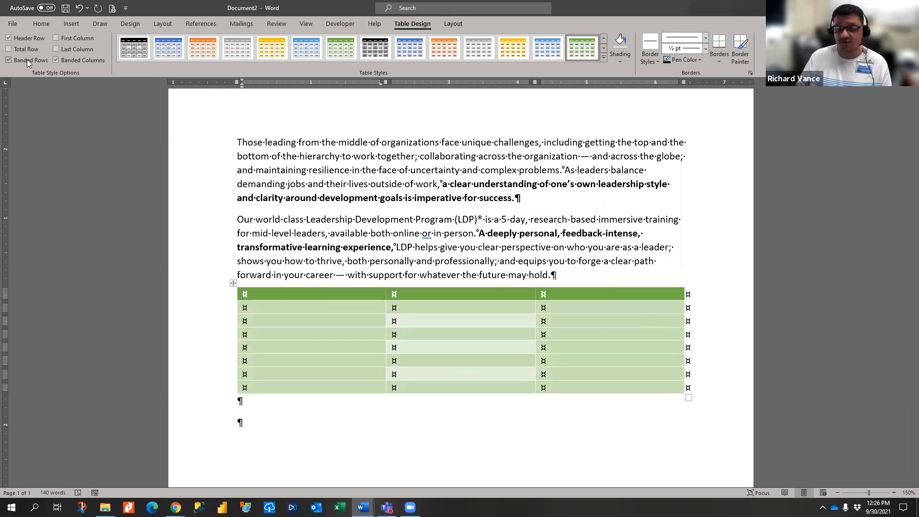
{"action": "left_click", "coordinate": [27, 59]}
{"action": "left_click", "coordinate": [59, 62]}
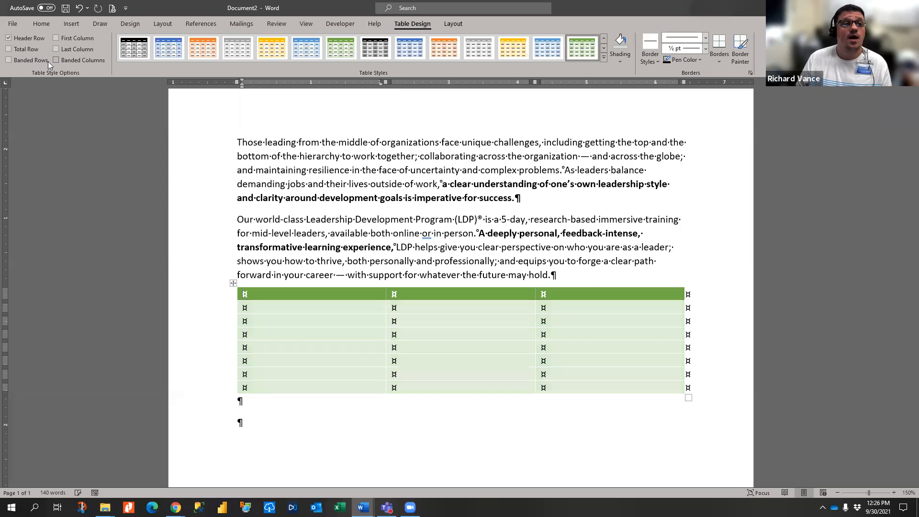
{"action": "left_click", "coordinate": [9, 49]}
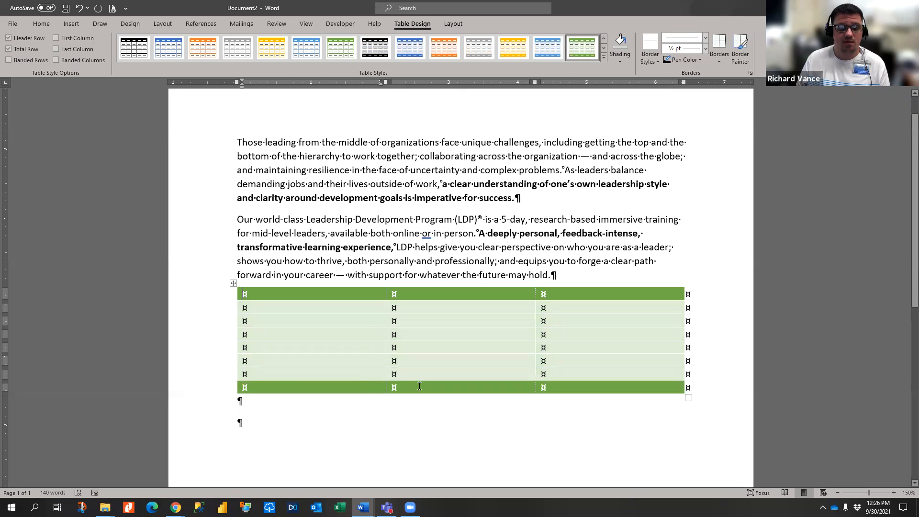
- Delete the entire table from the document
{"action": "left_click", "coordinate": [443, 330]}
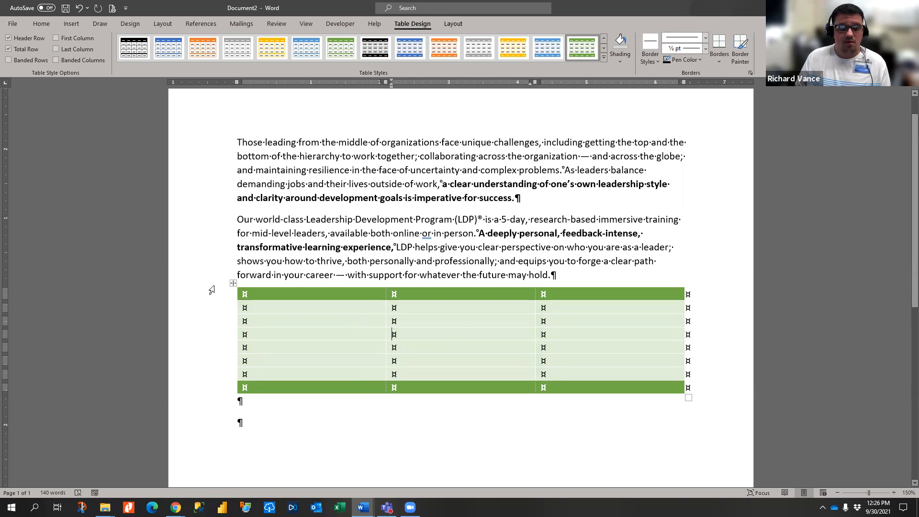
{"action": "left_click", "coordinate": [233, 283]}
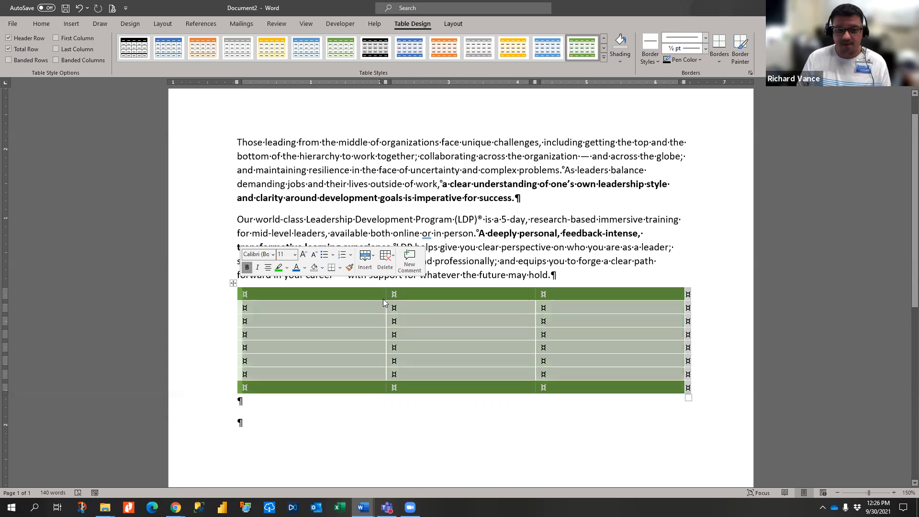
{"action": "left_click", "coordinate": [383, 303]}
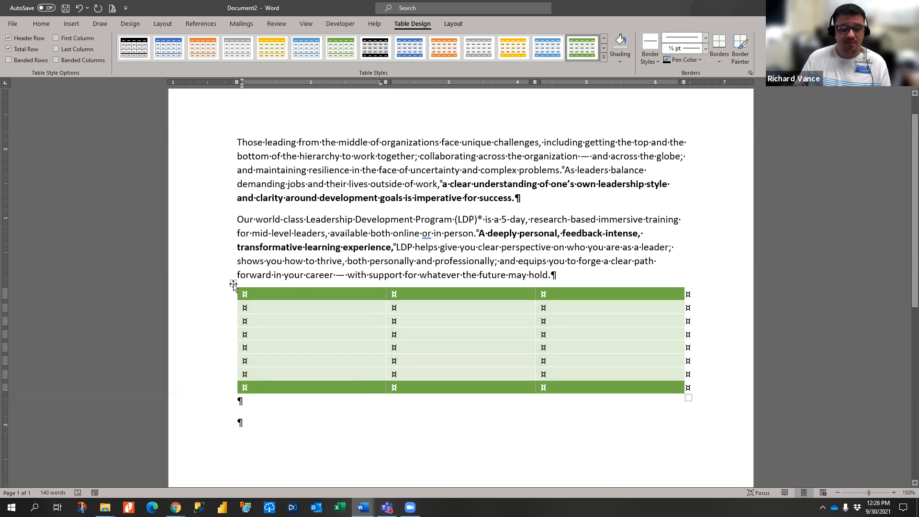
{"action": "right_click", "coordinate": [233, 283]}
{"action": "left_click", "coordinate": [274, 365]}
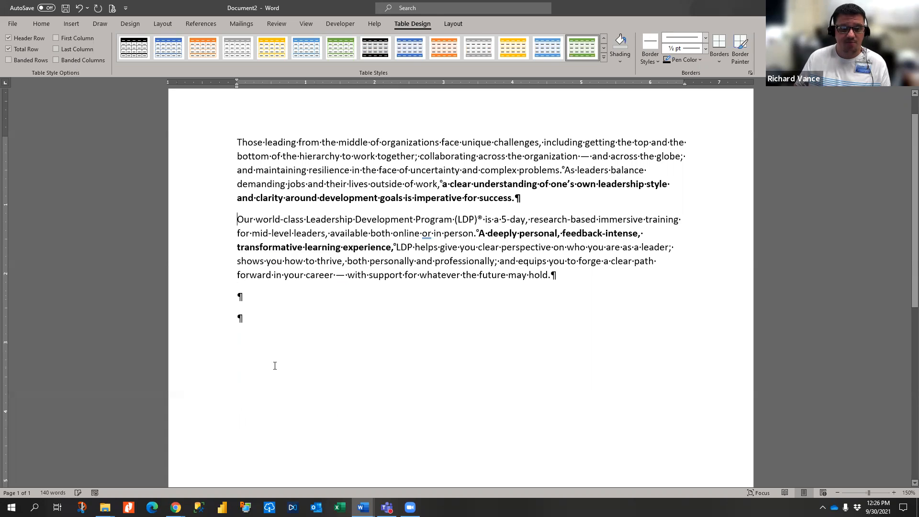
- Browse the Shapes gallery and Icons library, closing both without inserting anything
{"action": "left_click", "coordinate": [71, 24]}
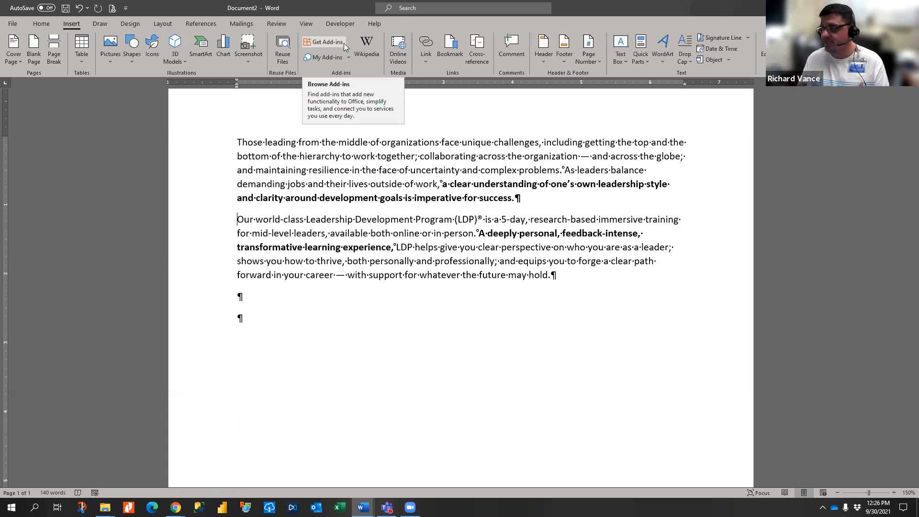
{"action": "left_click", "coordinate": [130, 61]}
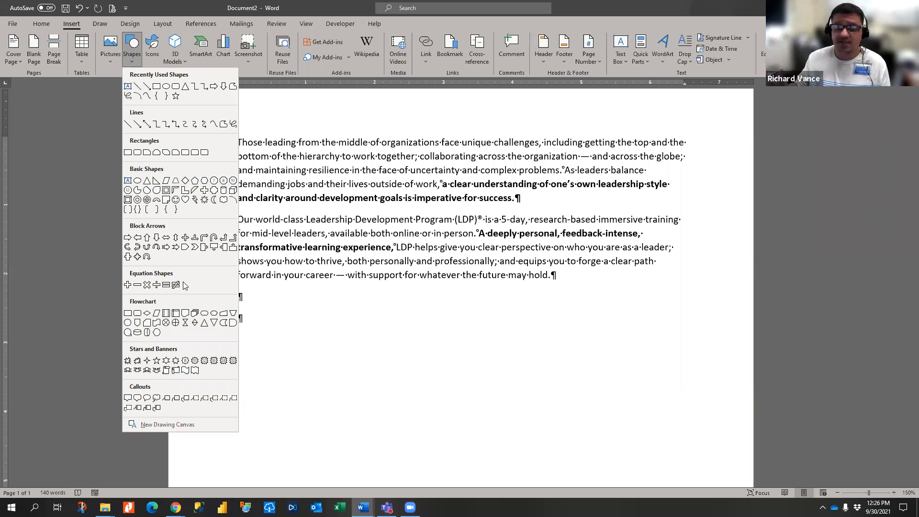
{"action": "left_click", "coordinate": [298, 208]}
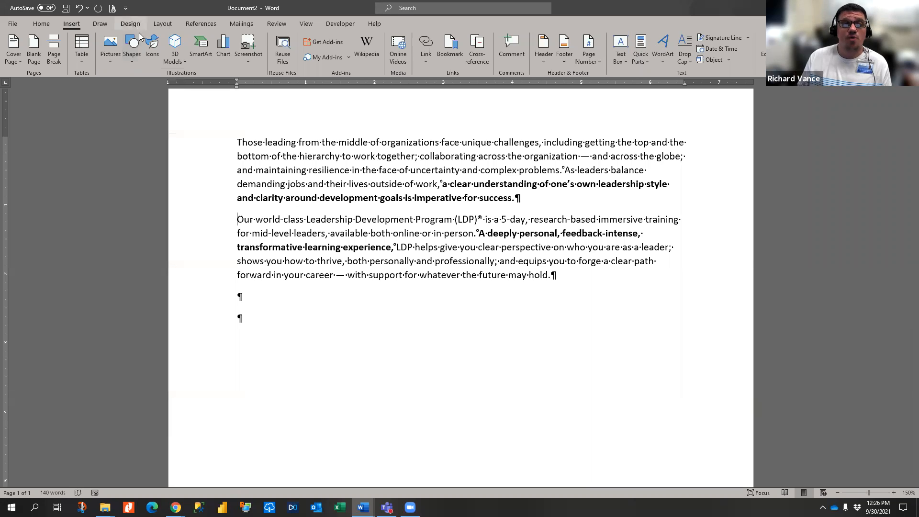
{"action": "left_click", "coordinate": [146, 47]}
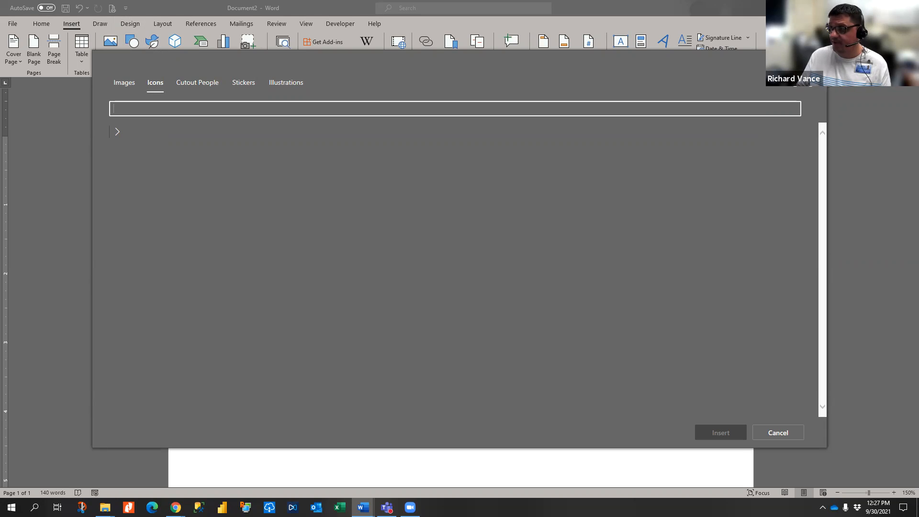
{"action": "key", "text": "Escape"}
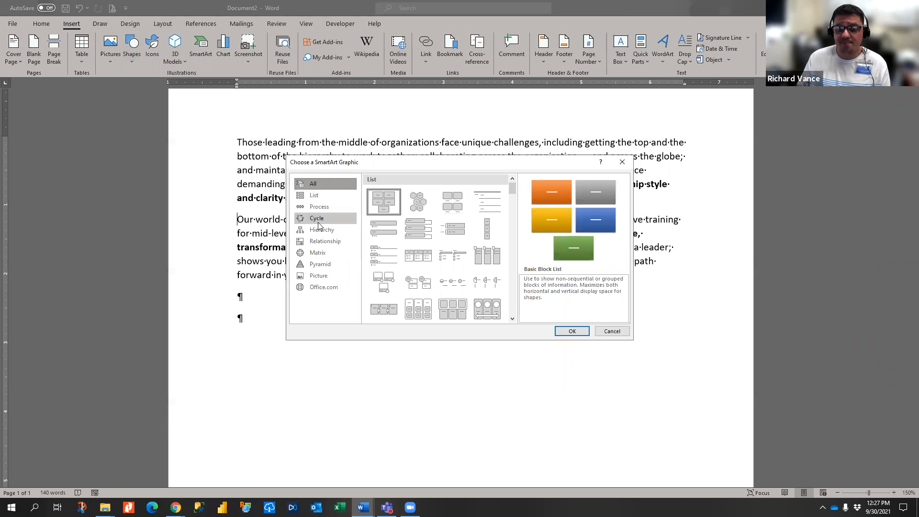
- Insert a Continuous Block Process SmartArt graphic from the Process layouts
{"action": "left_click", "coordinate": [325, 195]}
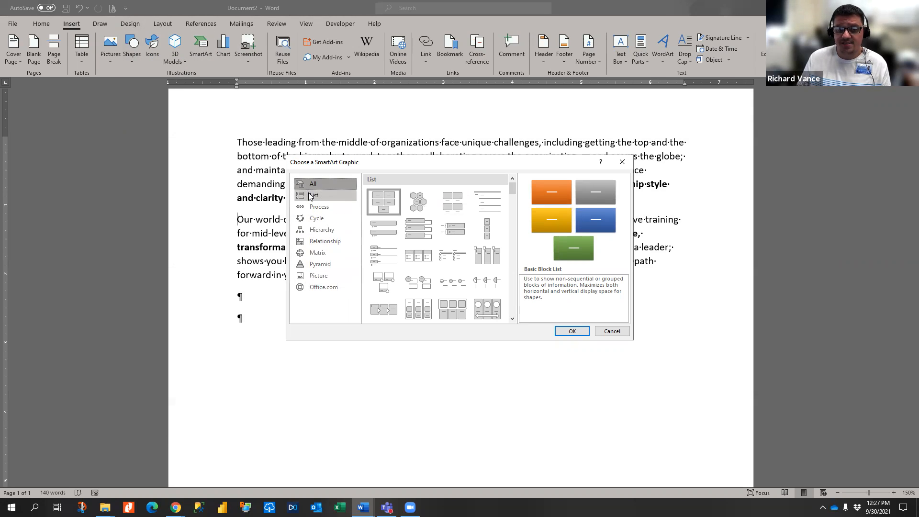
{"action": "left_click", "coordinate": [317, 208]}
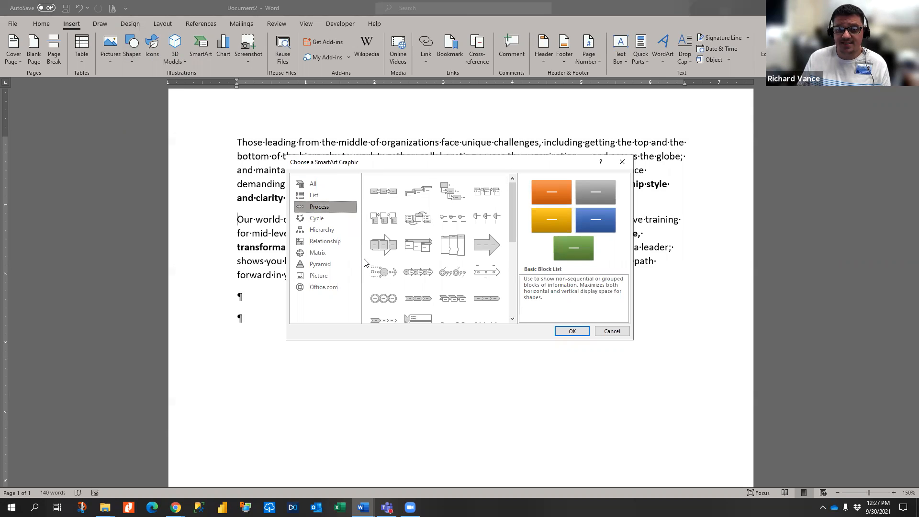
{"action": "left_click", "coordinate": [384, 245]}
{"action": "left_click", "coordinate": [572, 331]}
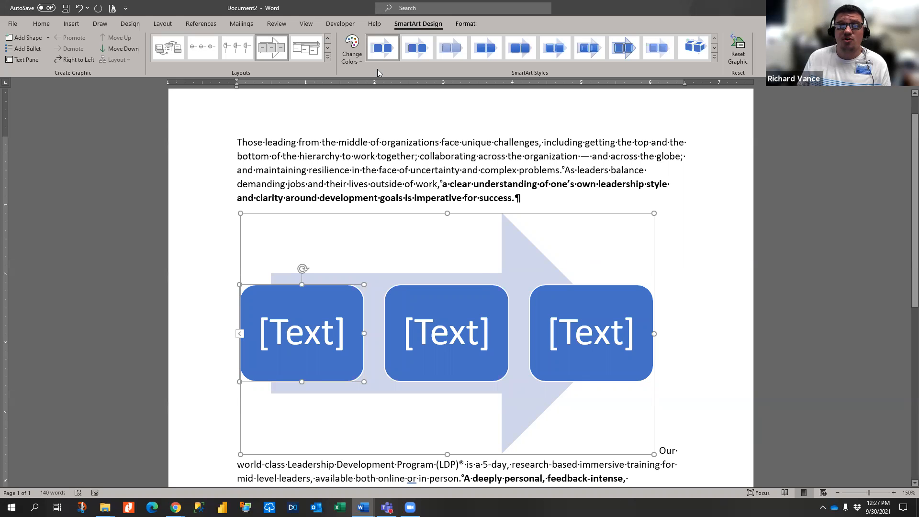
- Preview the graphic's colour options without applying one, then delete the SmartArt
{"action": "left_click", "coordinate": [351, 52]}
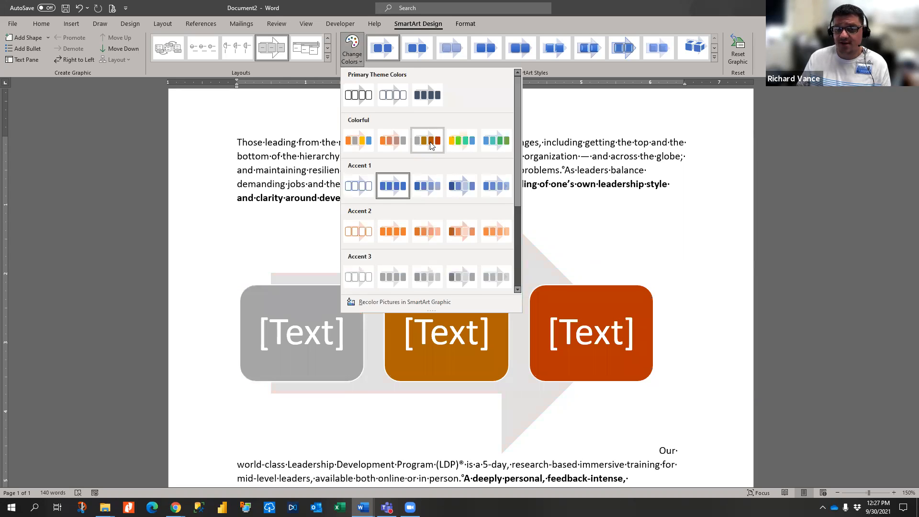
{"action": "left_click", "coordinate": [559, 200]}
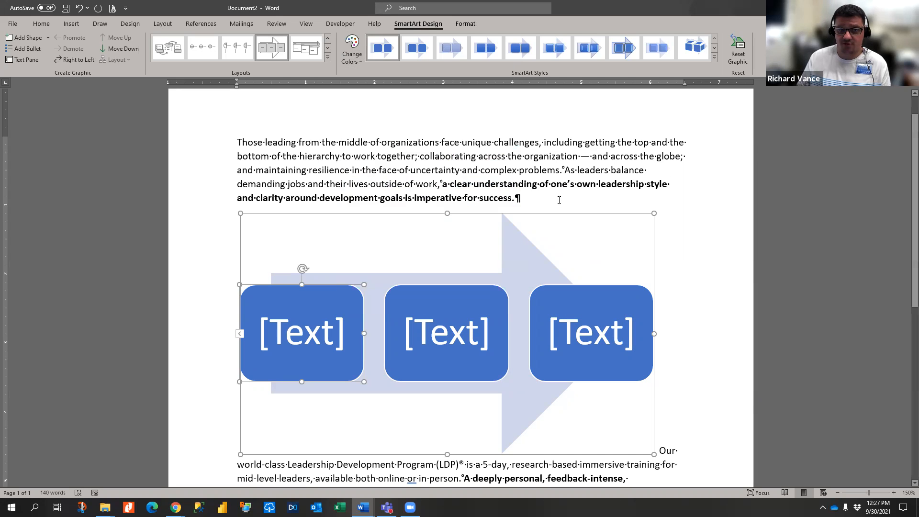
{"action": "left_click", "coordinate": [281, 214]}
{"action": "key", "text": "Delete"}
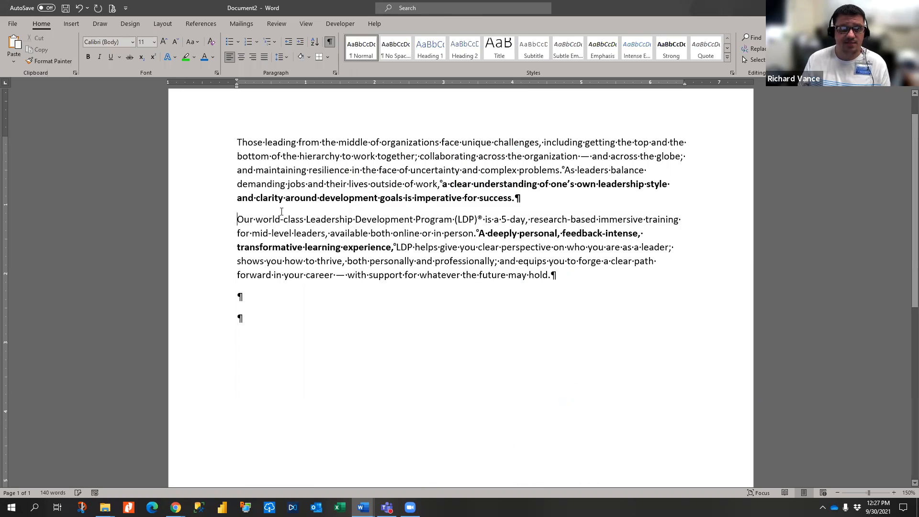
- Insert a clustered column chart into the document
{"action": "left_click", "coordinate": [76, 27]}
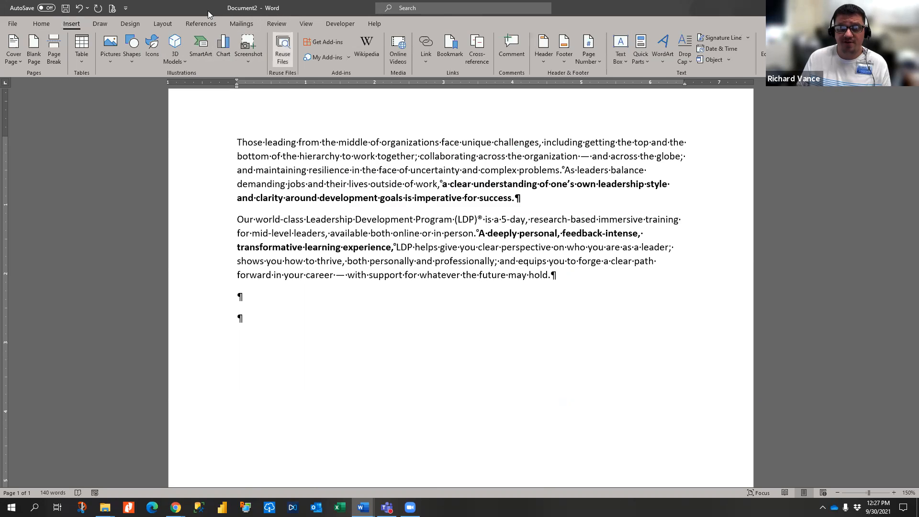
{"action": "left_click", "coordinate": [223, 51]}
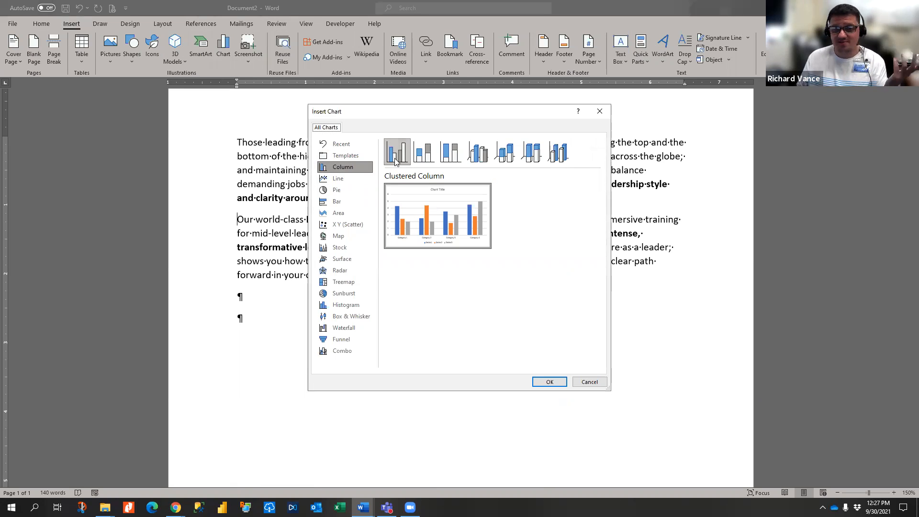
{"action": "mouse_move", "coordinate": [473, 227]}
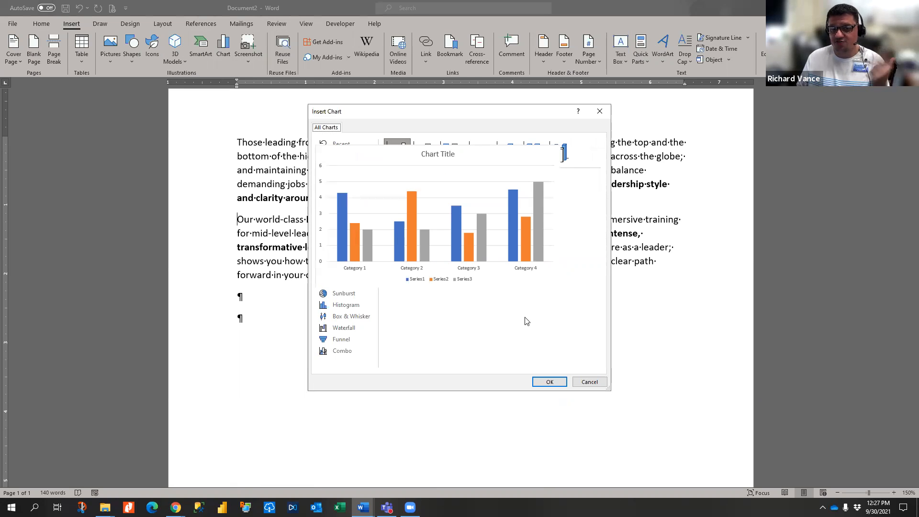
{"action": "left_click", "coordinate": [550, 382]}
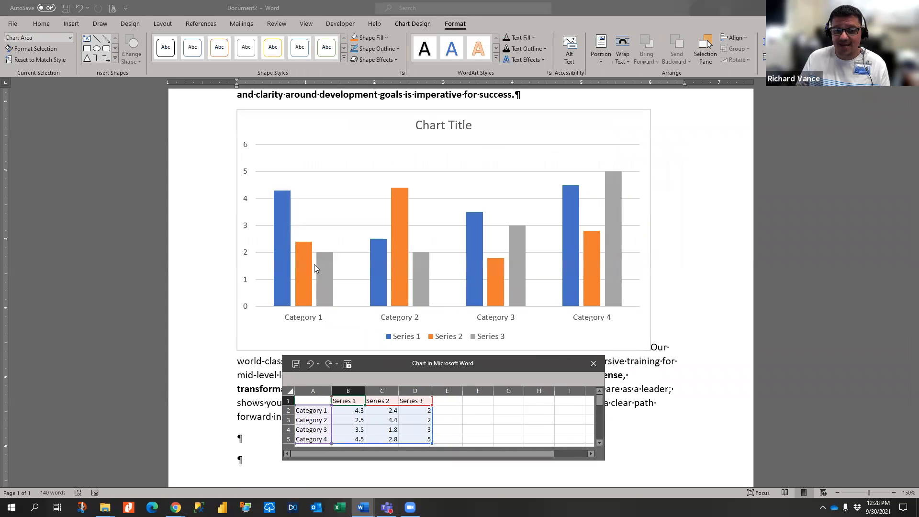
- Change the Category 1 Series 1 value in cell B2 from 4.3 to 10
{"action": "left_click", "coordinate": [354, 411]}
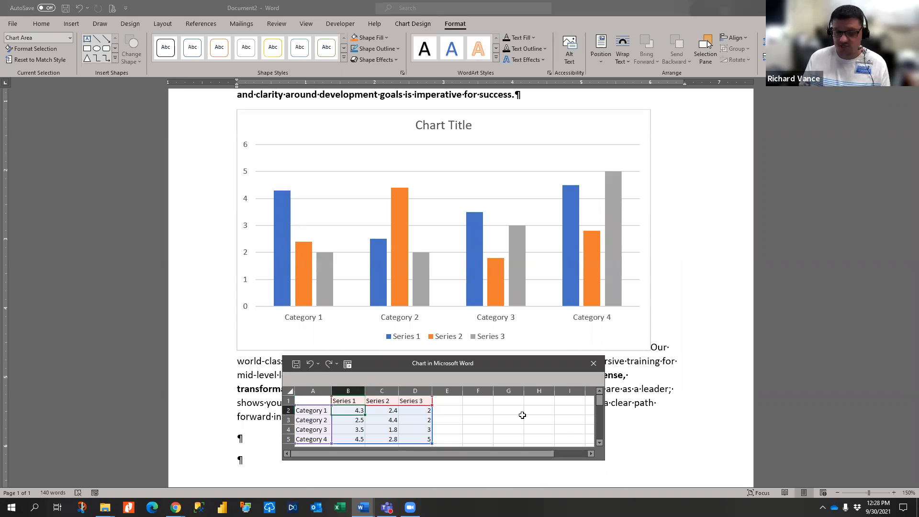
{"action": "type", "text": "10"}
{"action": "key", "text": "Return"}
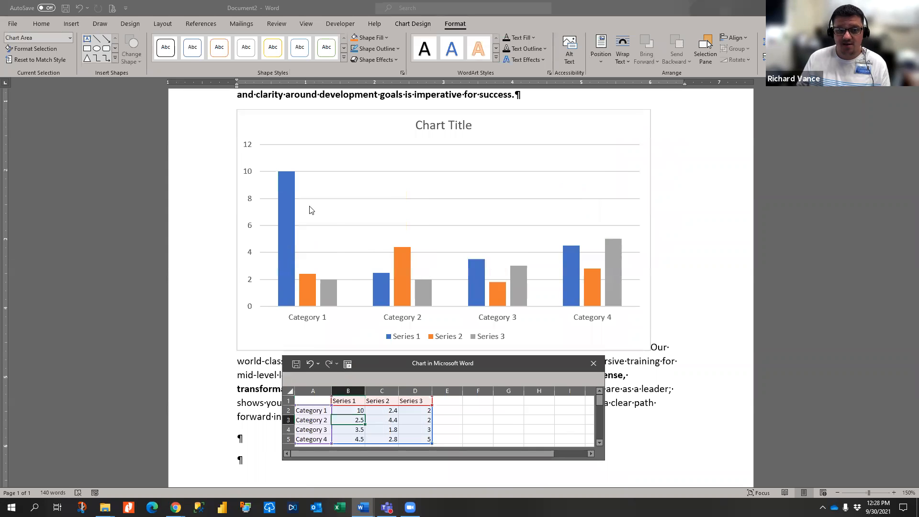
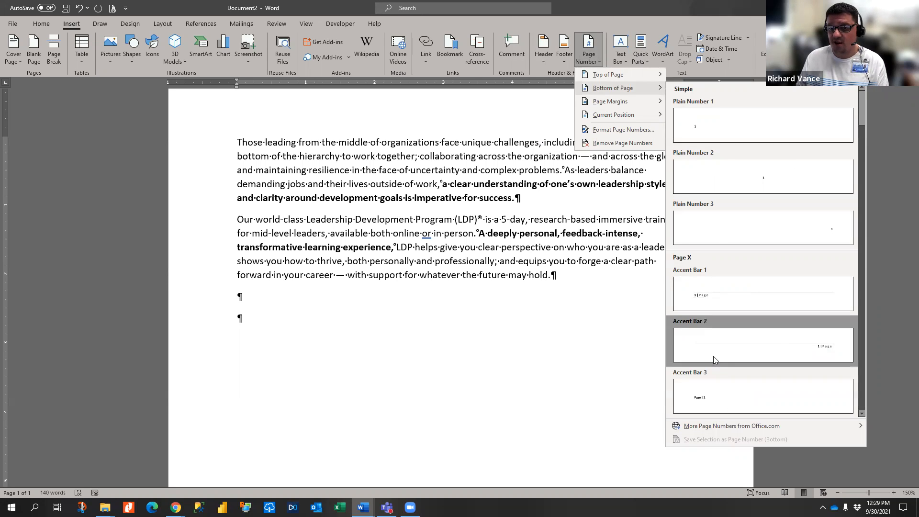
- Dismiss the Page Number menu without adding numbers and switch to the Design tab
{"action": "mouse_move", "coordinate": [662, 79]}
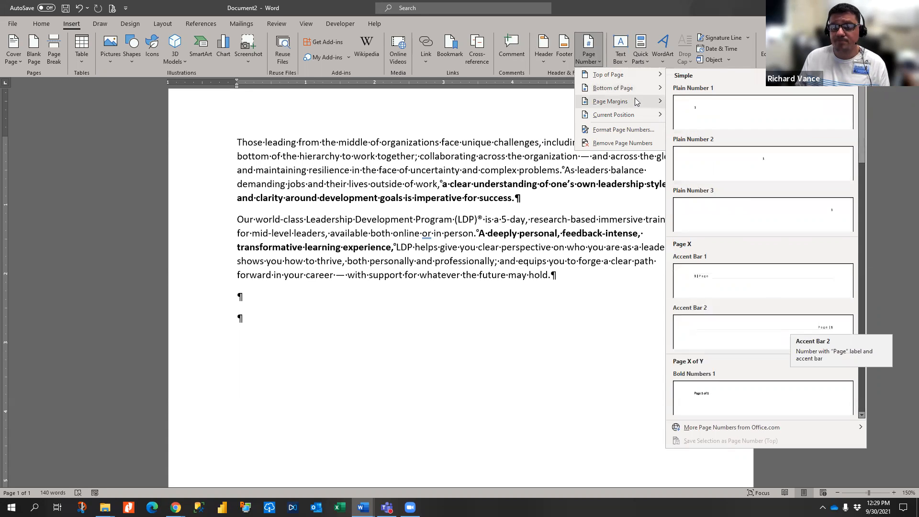
{"action": "mouse_move", "coordinate": [637, 101]}
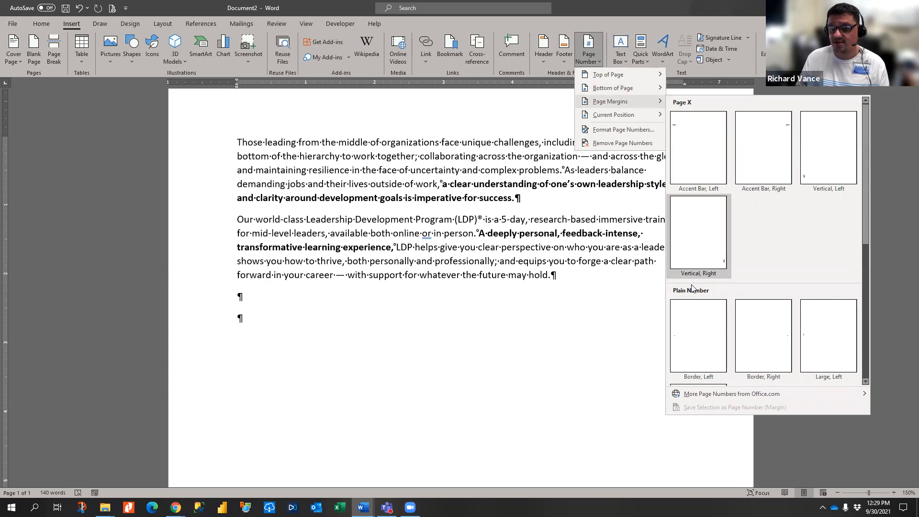
{"action": "left_click", "coordinate": [537, 126]}
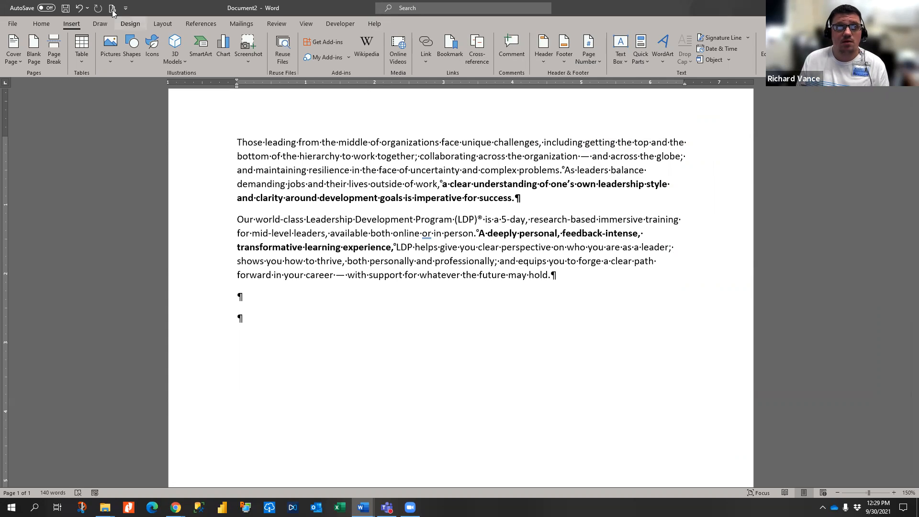
{"action": "left_click", "coordinate": [98, 24]}
{"action": "left_click", "coordinate": [129, 24]}
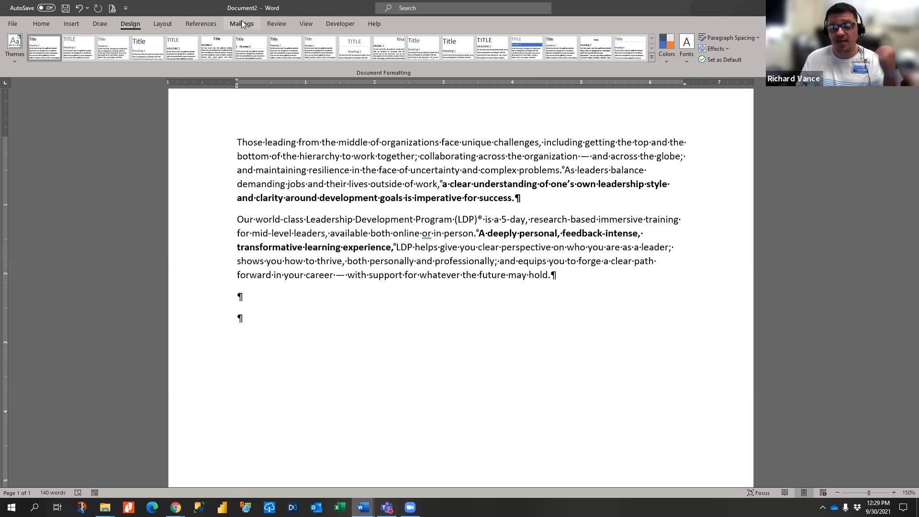
- Apply the custom TriadGood theme so body text becomes Futura LT Pro Light, then view font colours
{"action": "left_click", "coordinate": [10, 57]}
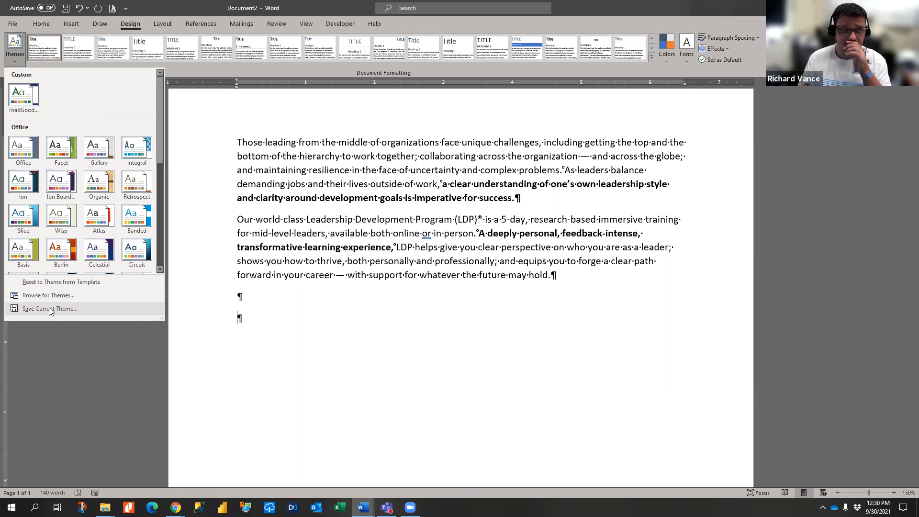
{"action": "left_click", "coordinate": [18, 98]}
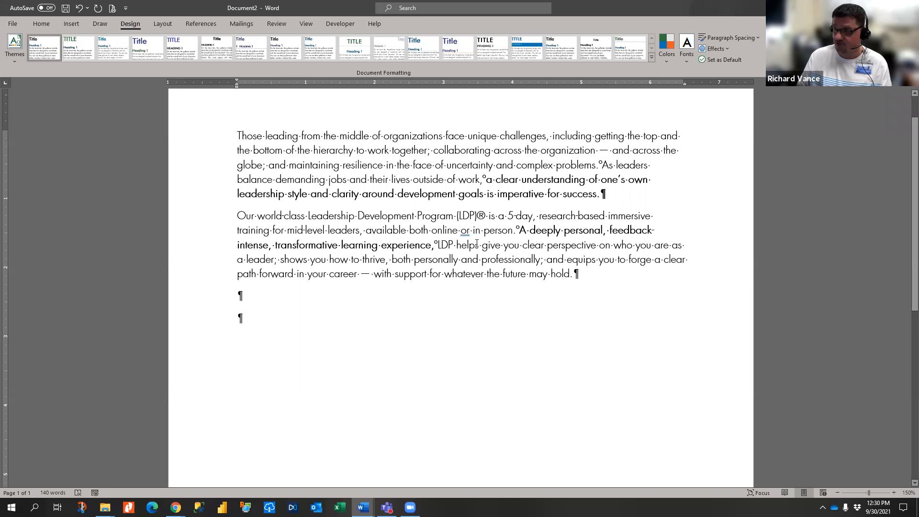
{"action": "left_click", "coordinate": [44, 30]}
{"action": "left_click", "coordinate": [213, 57]}
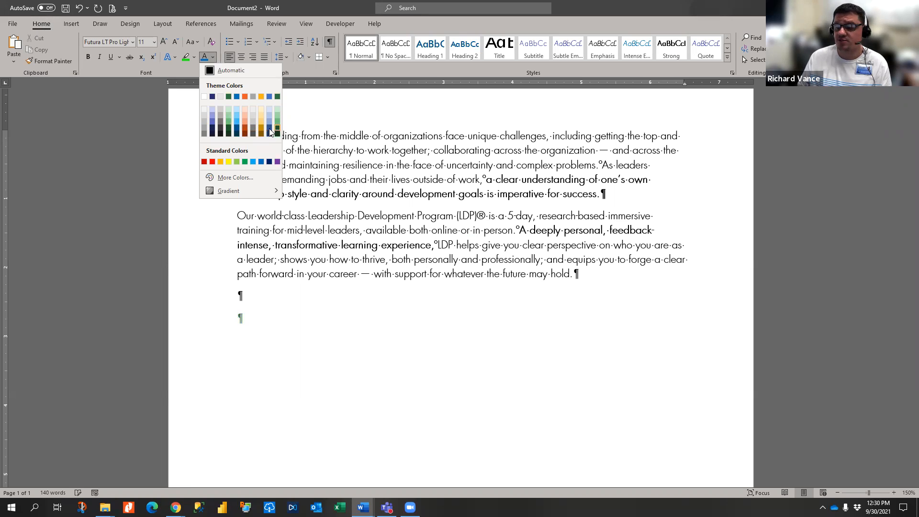
{"action": "left_click", "coordinate": [220, 131]}
{"action": "left_click_drag", "start_coordinate": [275, 142], "coordinate": [392, 151]}
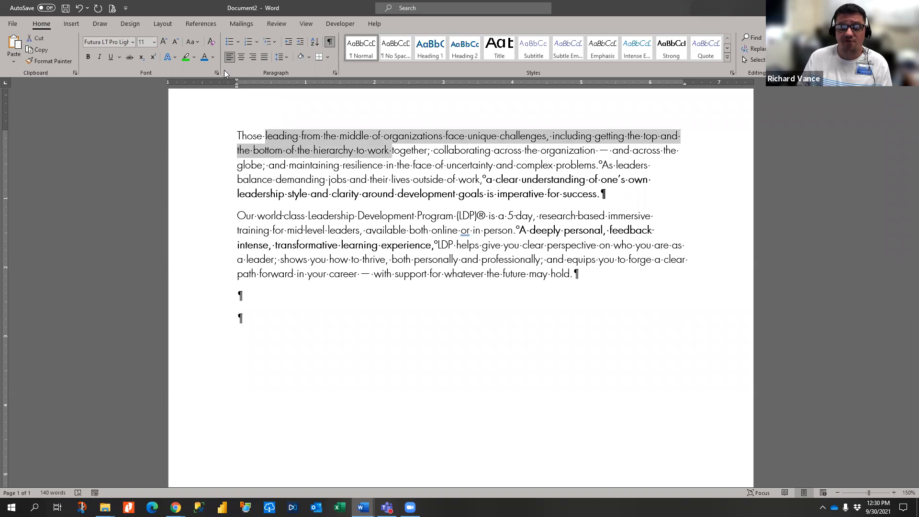
{"action": "left_click", "coordinate": [213, 57]}
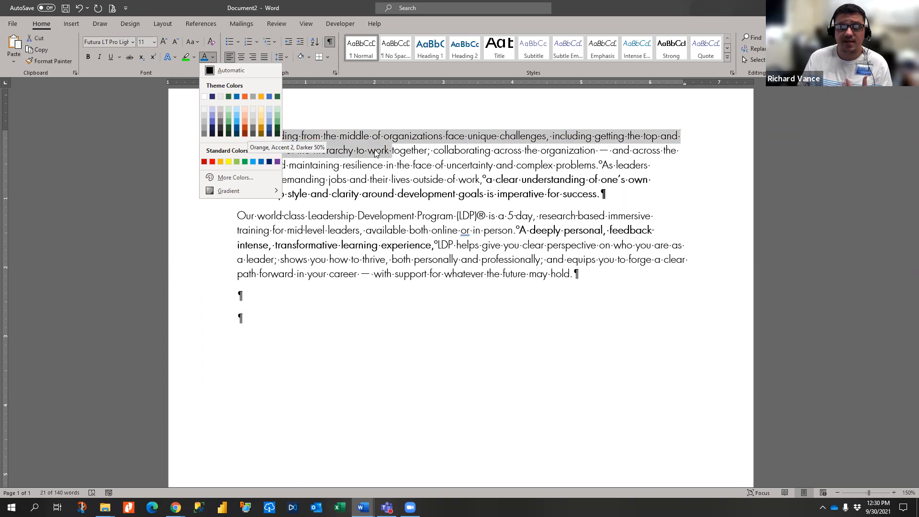
{"action": "left_click", "coordinate": [307, 122]}
{"action": "left_click", "coordinate": [339, 123]}
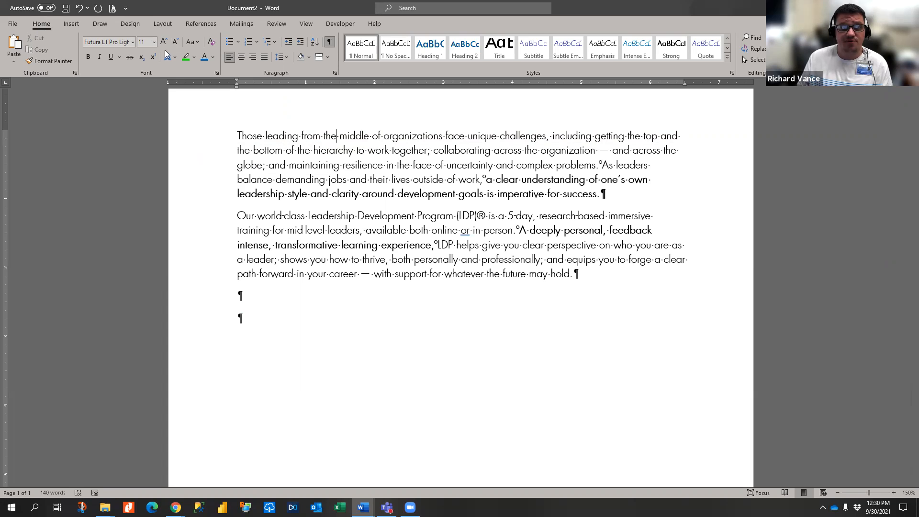
{"action": "left_click", "coordinate": [133, 42]}
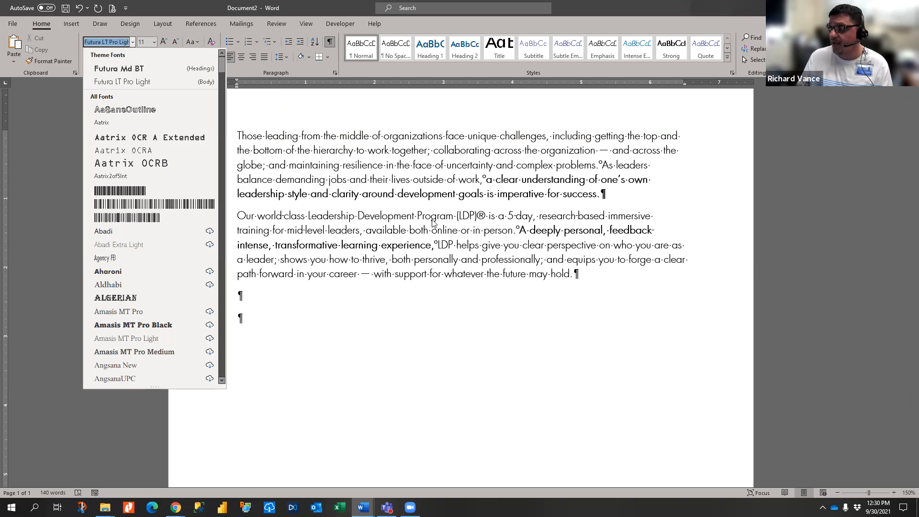
{"action": "left_click", "coordinate": [465, 235]}
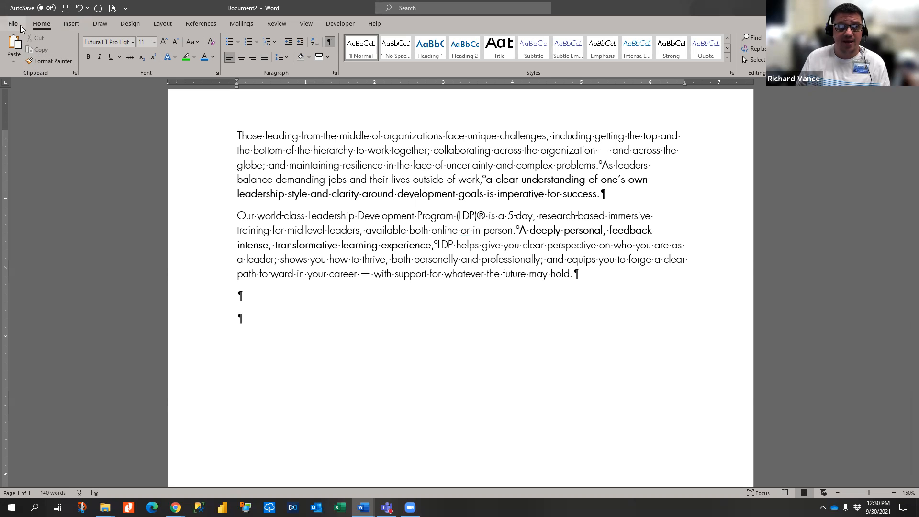
{"action": "left_click", "coordinate": [127, 26]}
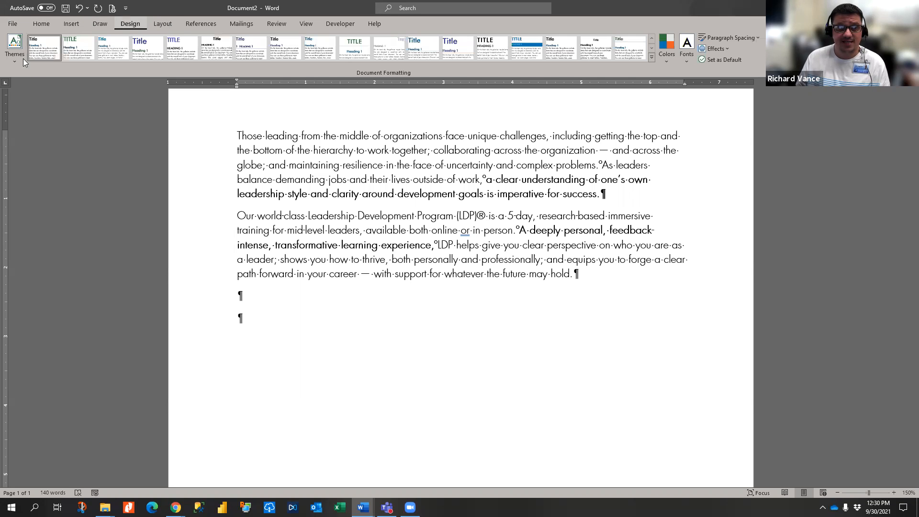
{"action": "left_click", "coordinate": [18, 61]}
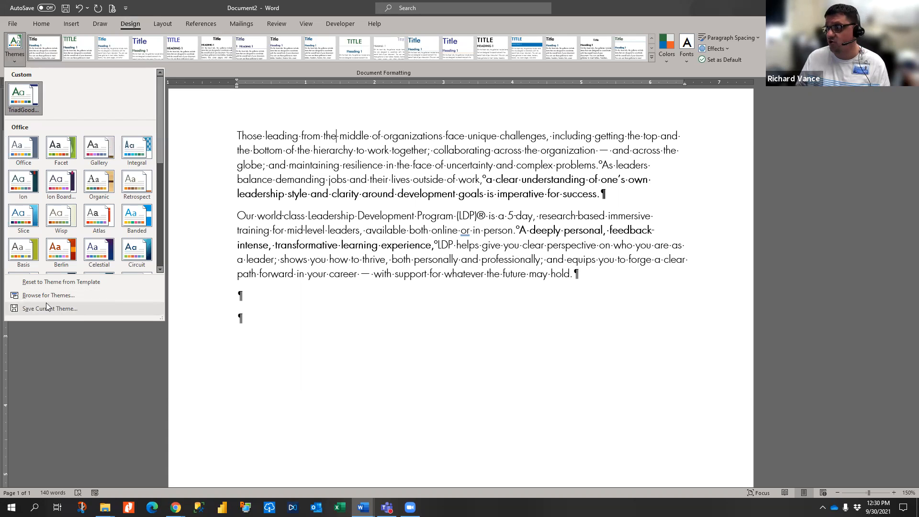
{"action": "left_click", "coordinate": [217, 335]}
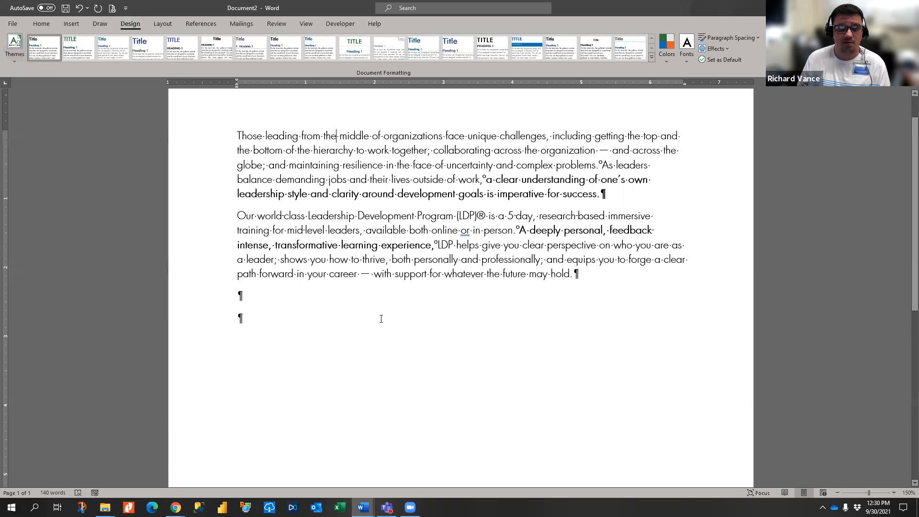
{"action": "scroll", "coordinate": [468, 139], "scroll_direction": "up", "scroll_amount": 2}
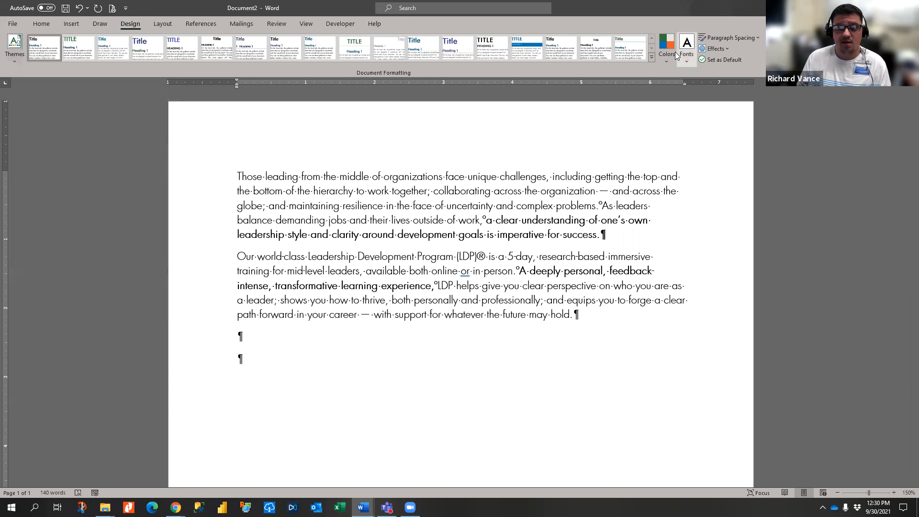
{"action": "left_click", "coordinate": [667, 50]}
{"action": "left_click", "coordinate": [667, 50]}
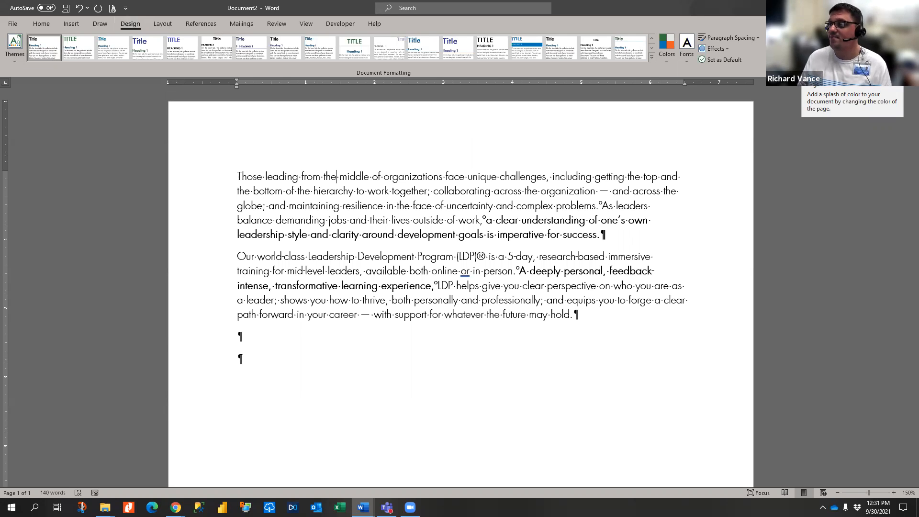
{"action": "left_click", "coordinate": [823, 50]}
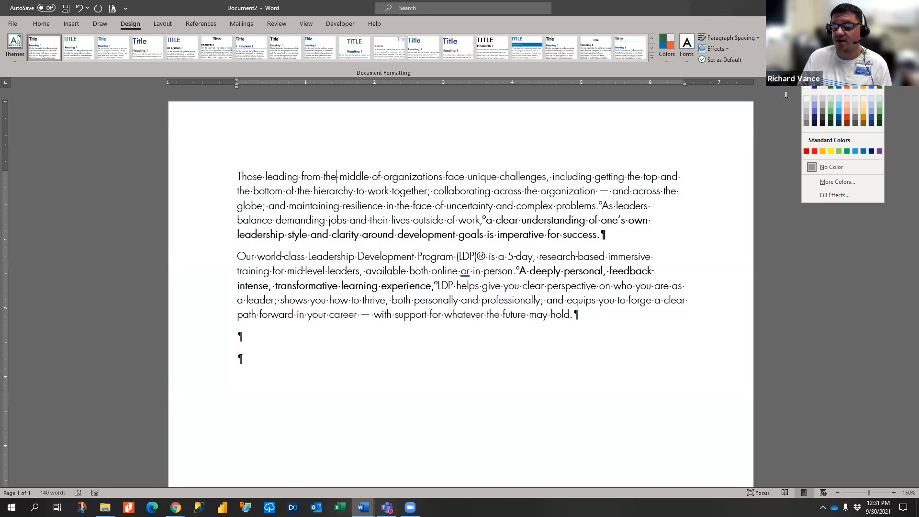
{"action": "left_click", "coordinate": [790, 93]}
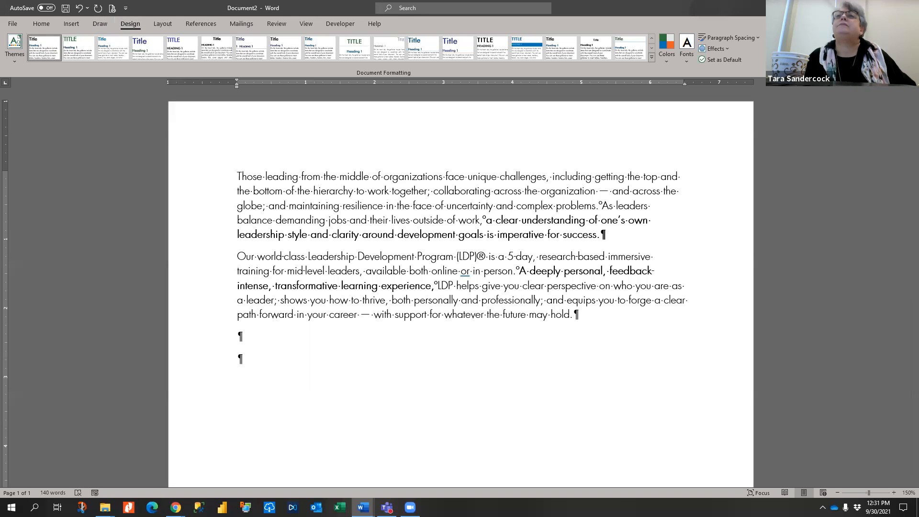
- Browse the Page Borders art patterns but keep (none) and cancel, leaving the page borderless
{"action": "left_click", "coordinate": [828, 47]}
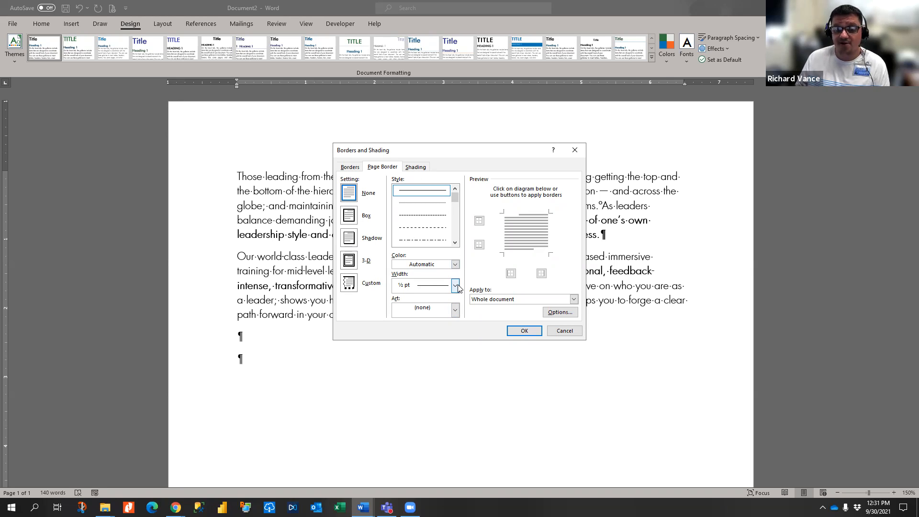
{"action": "left_click", "coordinate": [455, 310]}
{"action": "scroll", "coordinate": [442, 345], "scroll_direction": "down", "scroll_amount": 5}
{"action": "scroll", "coordinate": [443, 346], "scroll_direction": "down", "scroll_amount": 10}
{"action": "scroll", "coordinate": [432, 356], "scroll_direction": "down", "scroll_amount": 5}
{"action": "scroll", "coordinate": [432, 355], "scroll_direction": "up", "scroll_amount": 4}
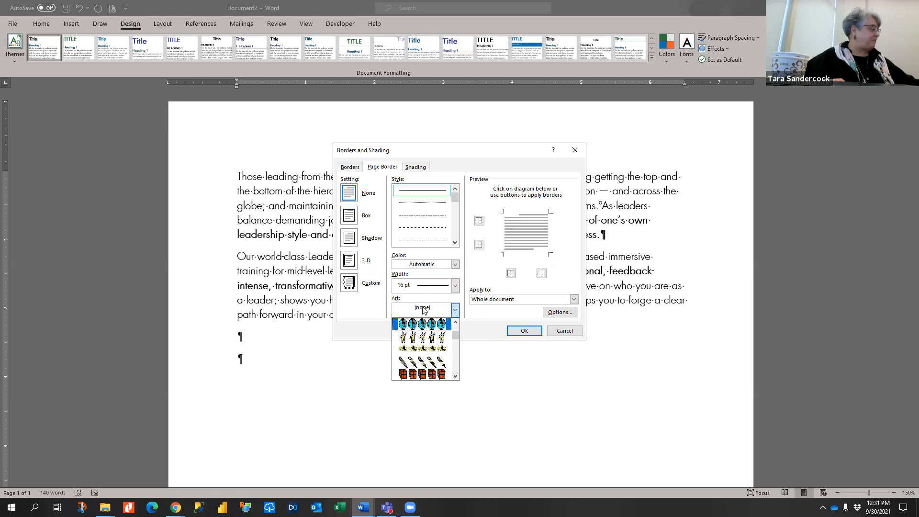
{"action": "left_click", "coordinate": [456, 310]}
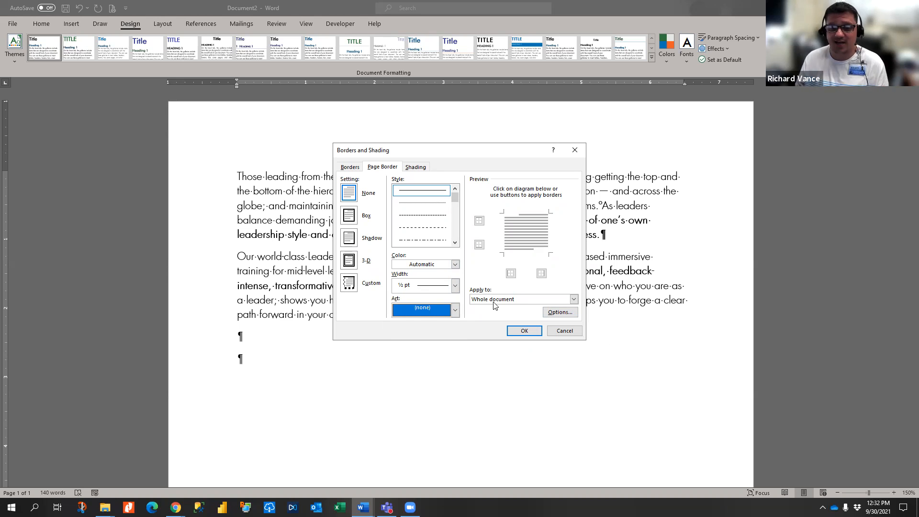
{"action": "left_click", "coordinate": [565, 331]}
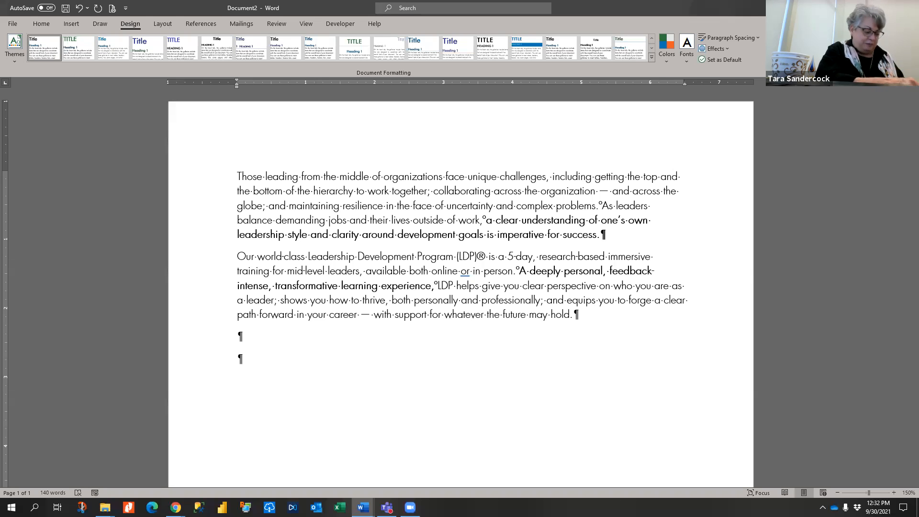
{"action": "left_click", "coordinate": [155, 24]}
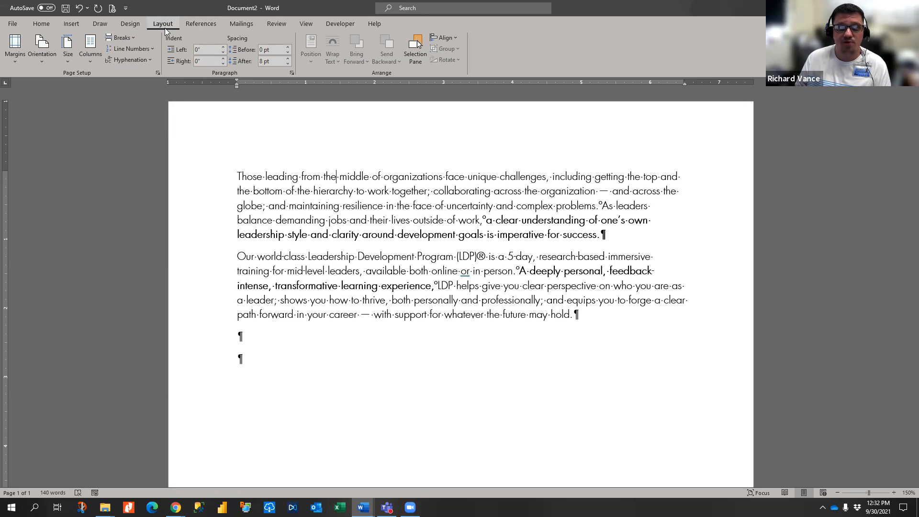
- Keep APA as the References citation style and open the Source Manager
{"action": "left_click", "coordinate": [194, 23]}
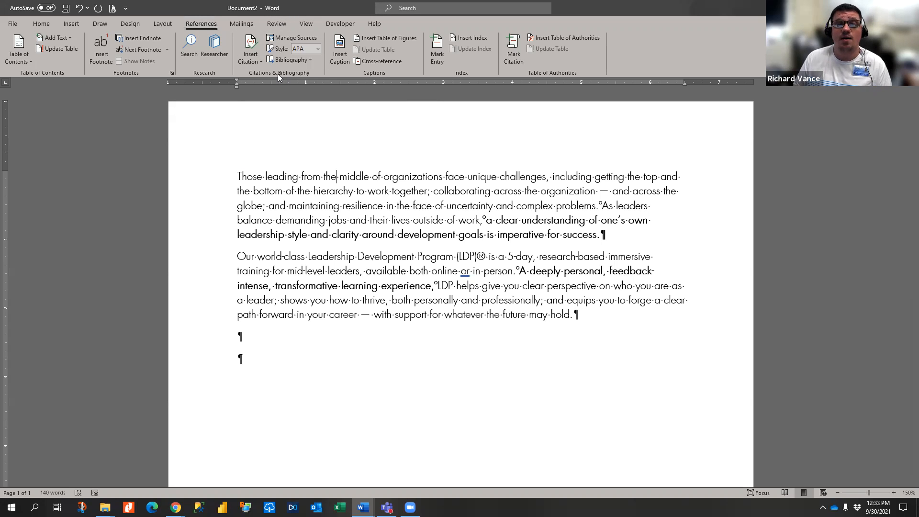
{"action": "left_click", "coordinate": [318, 50]}
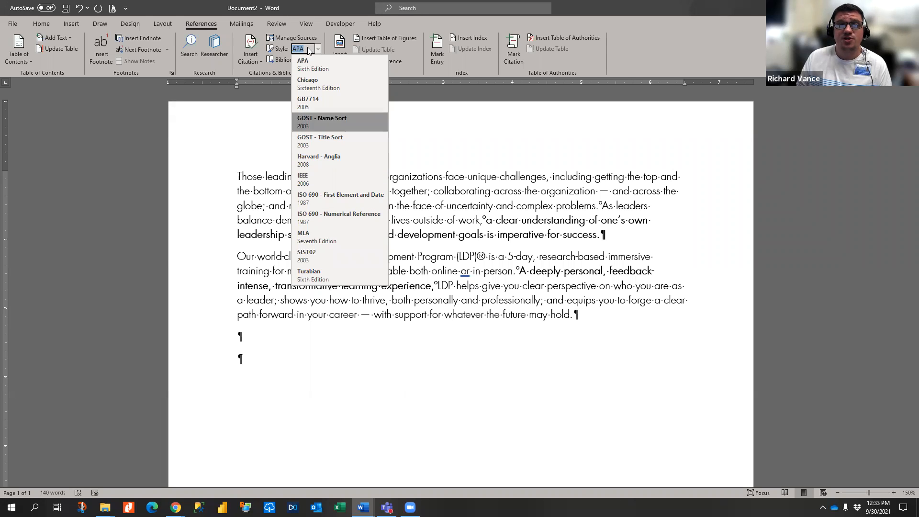
{"action": "left_click", "coordinate": [311, 70]}
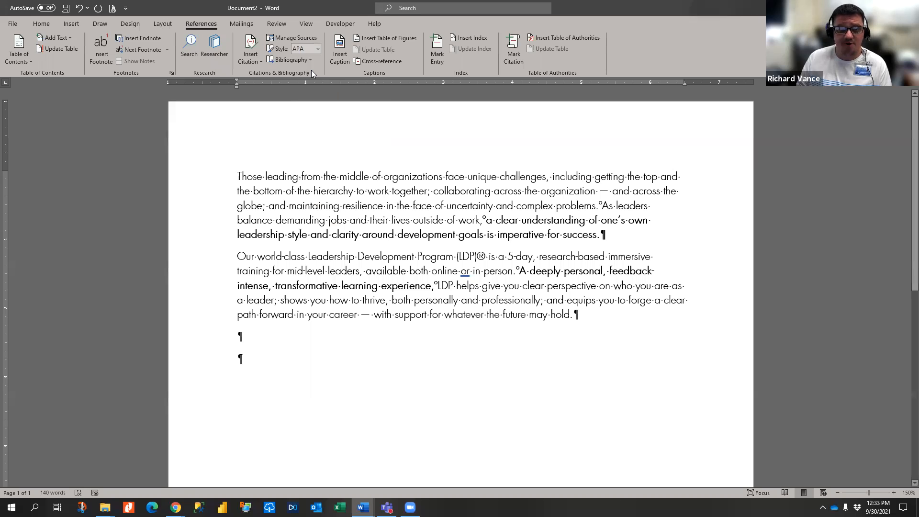
{"action": "left_click", "coordinate": [296, 37]}
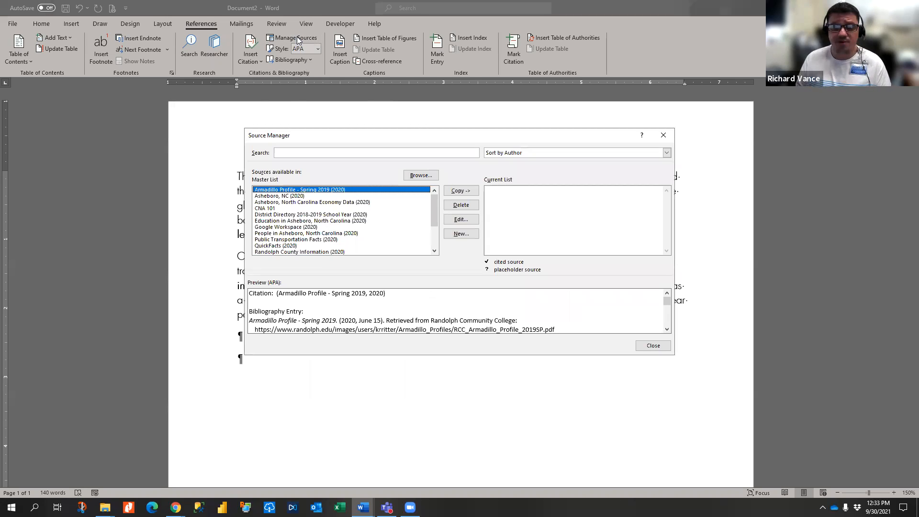
- Preview the available new-source types, leaving Book selected, then cancel without creating a source
{"action": "mouse_move", "coordinate": [435, 202]}
{"action": "left_mouse_down"}
{"action": "mouse_move", "coordinate": [441, 246]}
{"action": "mouse_move", "coordinate": [434, 200]}
{"action": "left_mouse_up"}
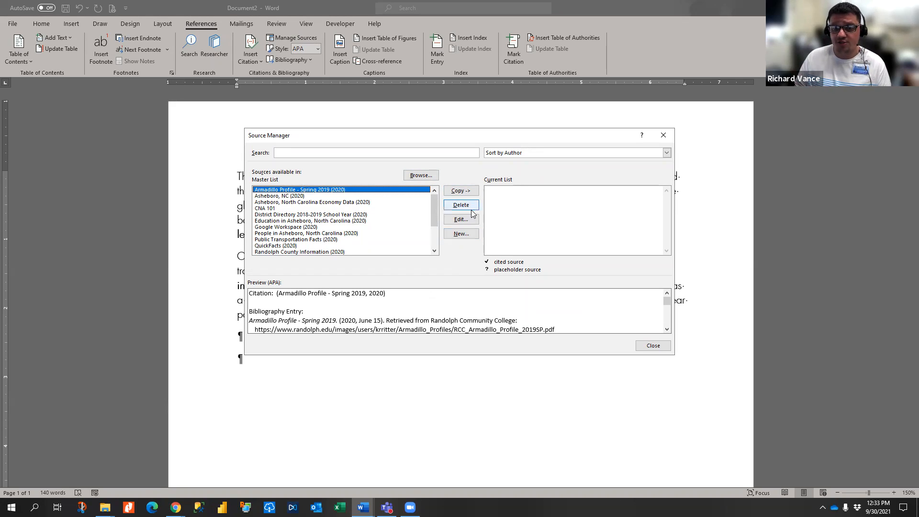
{"action": "left_click", "coordinate": [461, 234]}
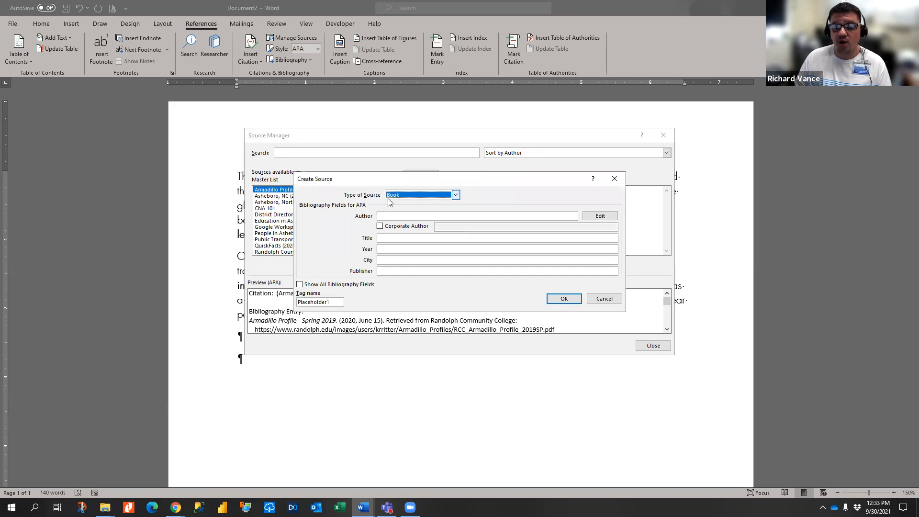
{"action": "left_click", "coordinate": [456, 196]}
{"action": "scroll", "coordinate": [432, 212], "scroll_direction": "up", "scroll_amount": 1}
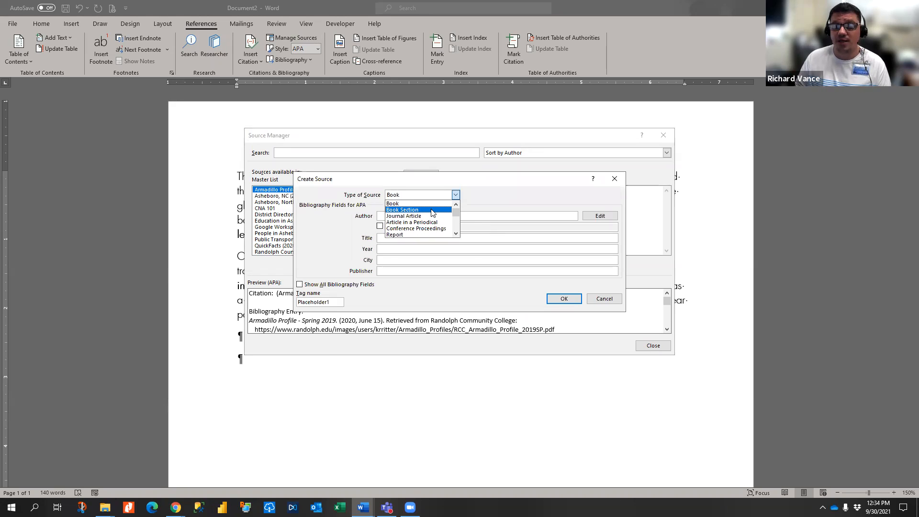
{"action": "scroll", "coordinate": [433, 211], "scroll_direction": "down", "scroll_amount": 3}
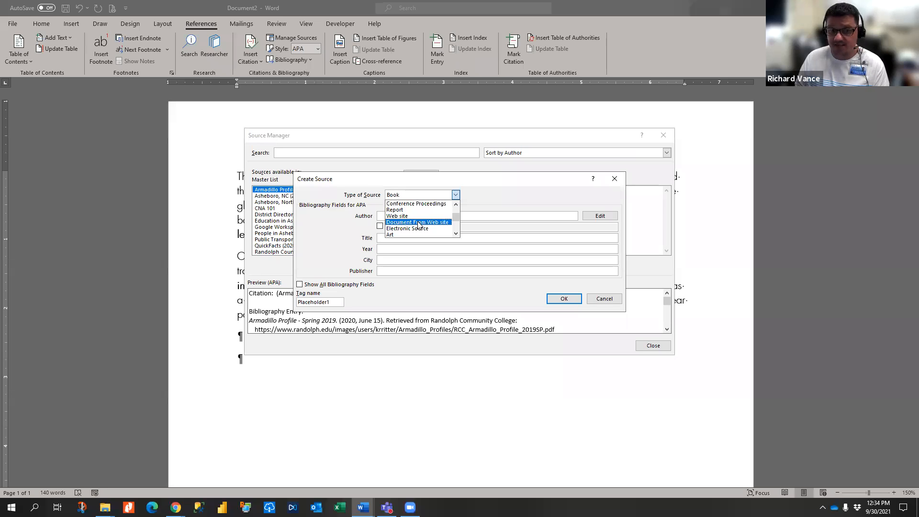
{"action": "scroll", "coordinate": [415, 235], "scroll_direction": "down", "scroll_amount": 1}
{"action": "scroll", "coordinate": [413, 233], "scroll_direction": "down", "scroll_amount": 1}
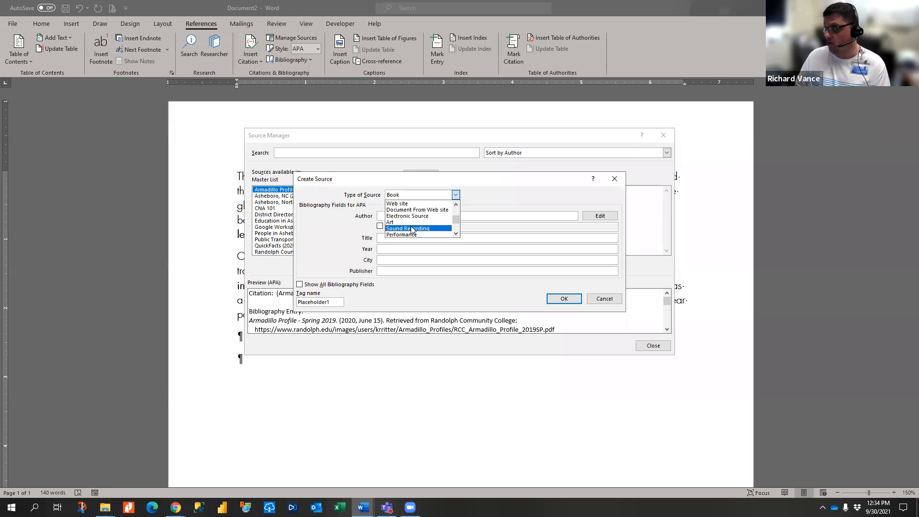
{"action": "scroll", "coordinate": [412, 229], "scroll_direction": "down", "scroll_amount": 5}
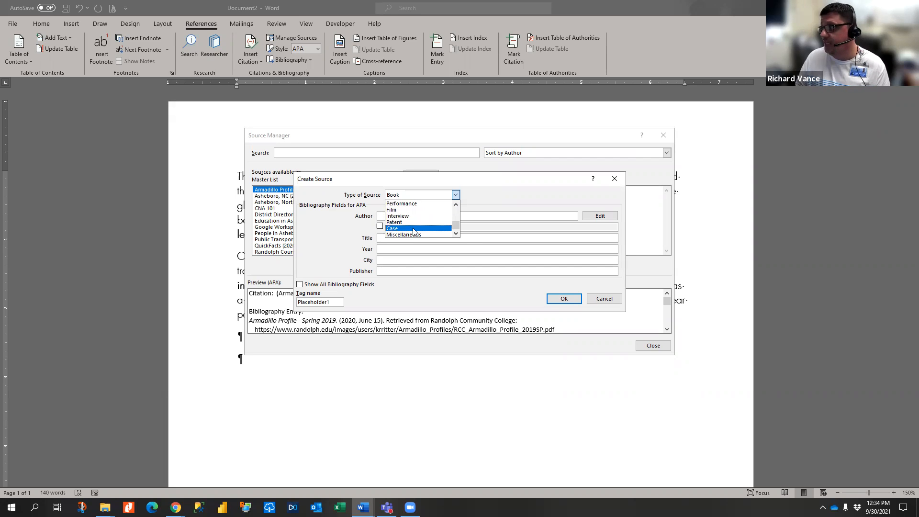
{"action": "scroll", "coordinate": [402, 219], "scroll_direction": "up", "scroll_amount": 4}
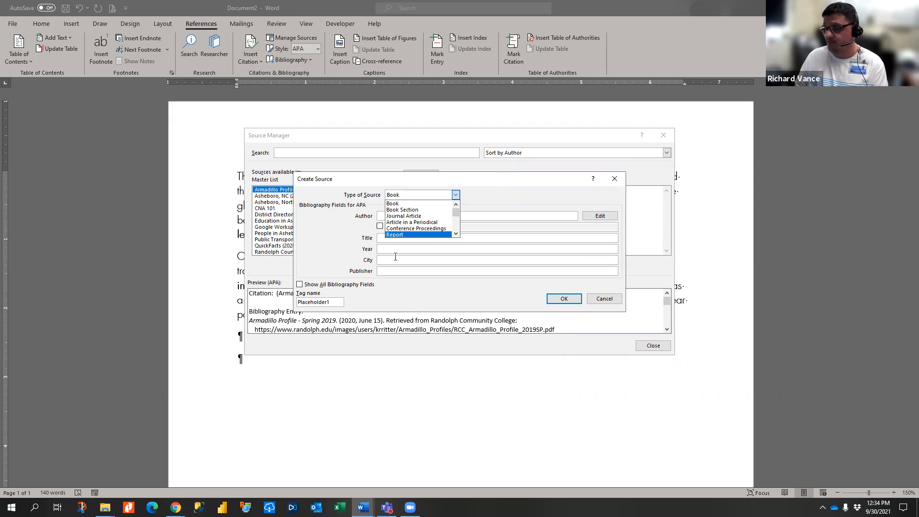
{"action": "left_click", "coordinate": [412, 205]}
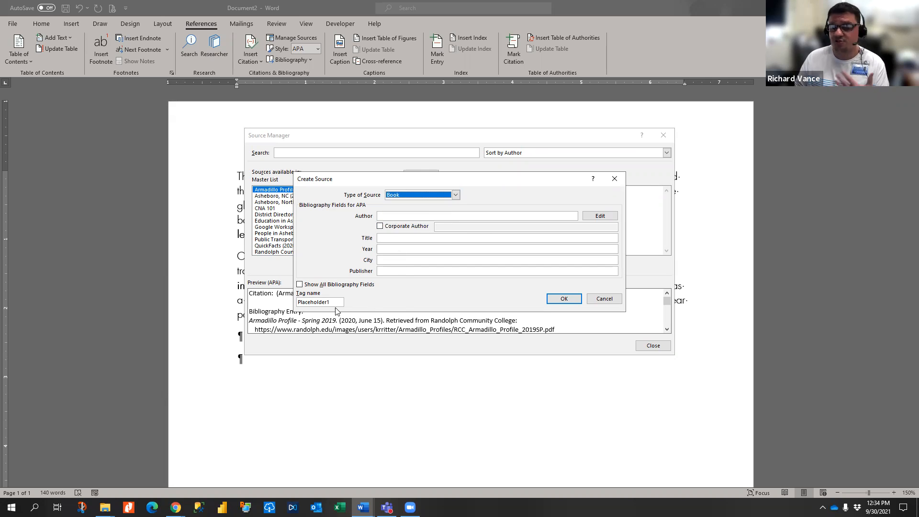
{"action": "left_click", "coordinate": [604, 299]}
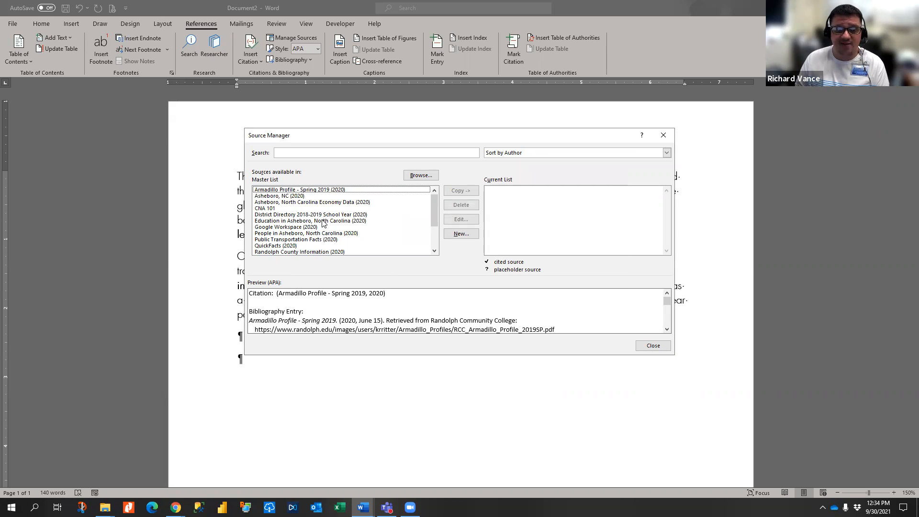
- Copy the 2012 community-based needs assessment source from the Master List to the current list
{"action": "scroll", "coordinate": [322, 223], "scroll_direction": "down", "scroll_amount": 3}
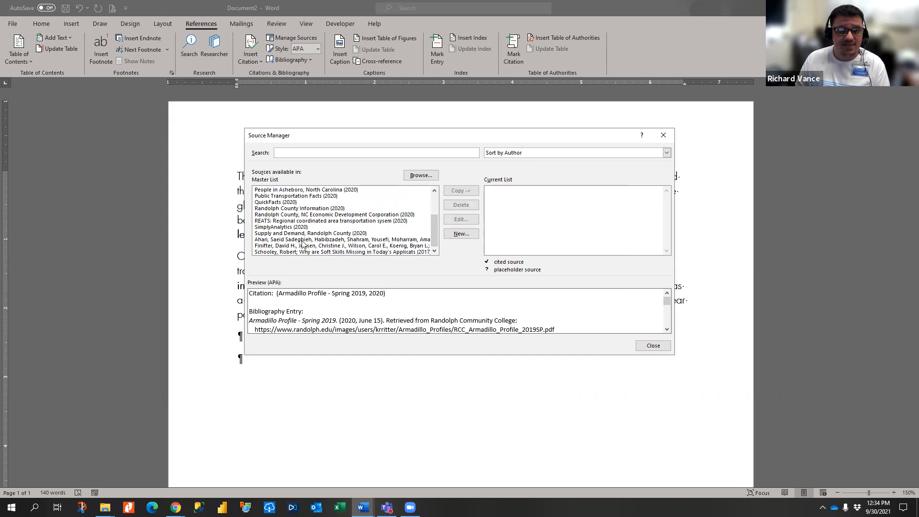
{"action": "left_click", "coordinate": [304, 239]}
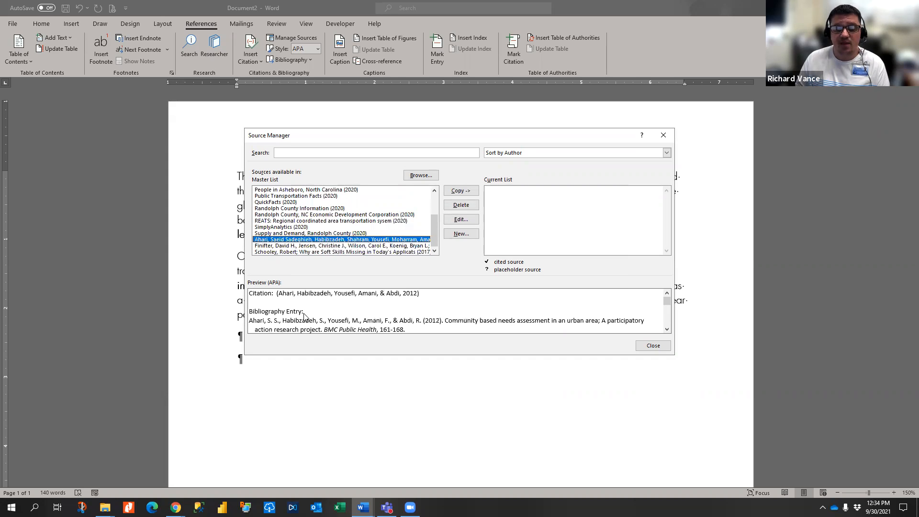
{"action": "scroll", "coordinate": [301, 314], "scroll_direction": "up", "scroll_amount": 1}
{"action": "scroll", "coordinate": [306, 258], "scroll_direction": "down", "scroll_amount": 1}
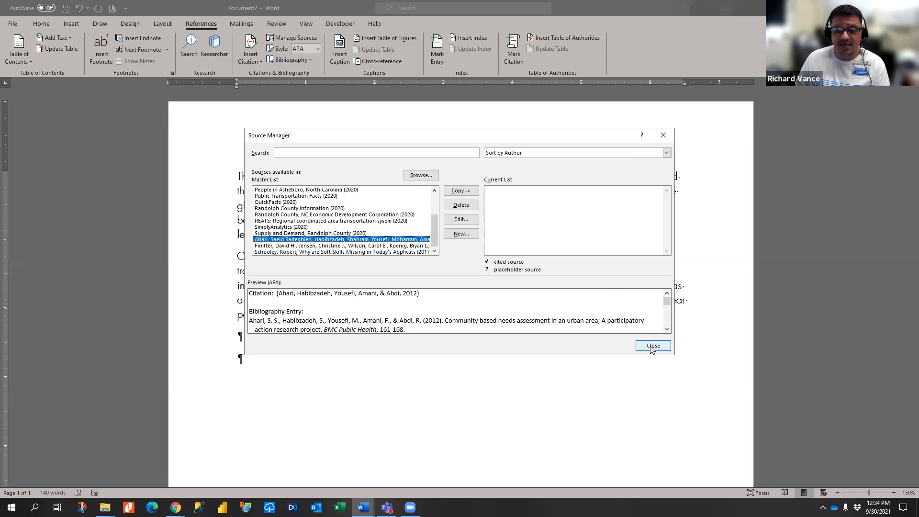
{"action": "left_click", "coordinate": [459, 192]}
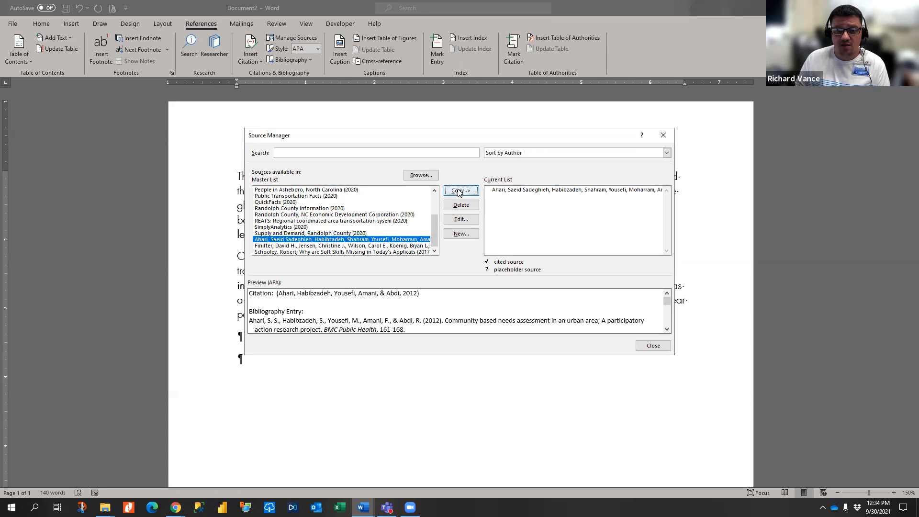
{"action": "left_click", "coordinate": [650, 345]}
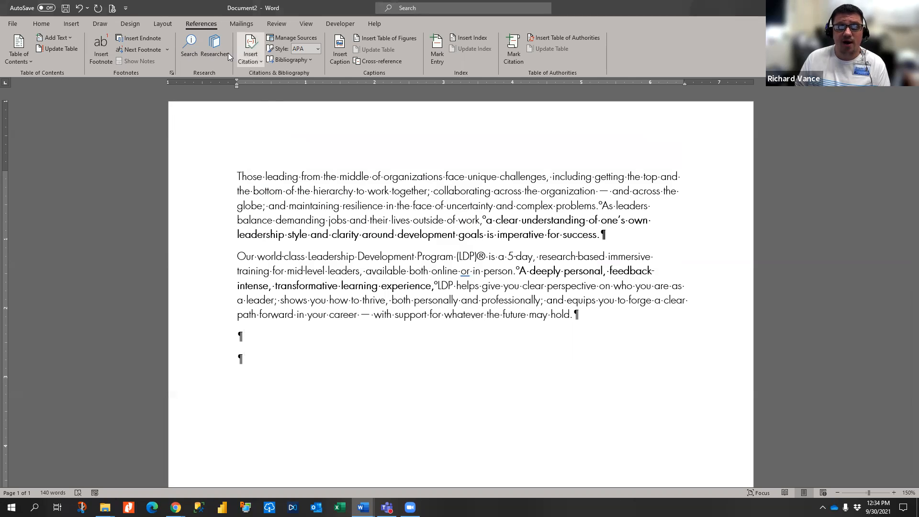
- Insert an APA citation for the 2012 needs assessment source after "success." in paragraph 1
{"action": "left_click", "coordinate": [602, 234]}
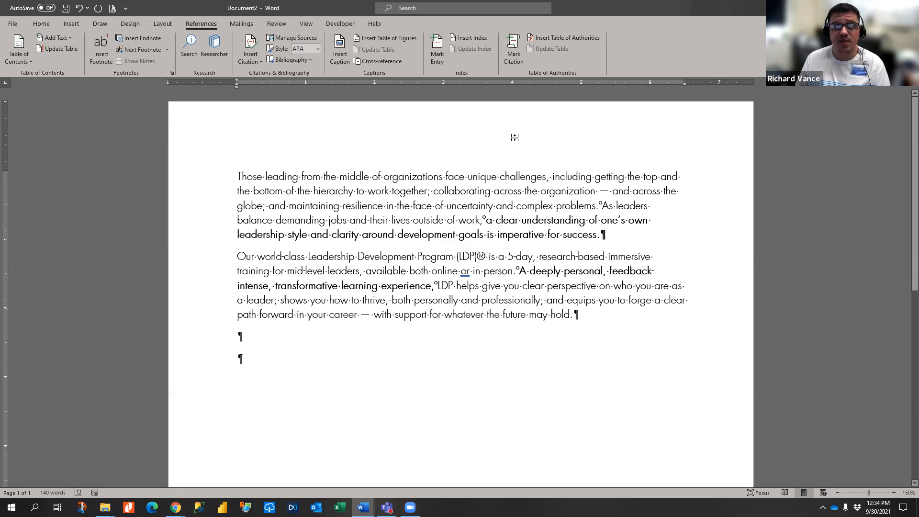
{"action": "left_click", "coordinate": [255, 60]}
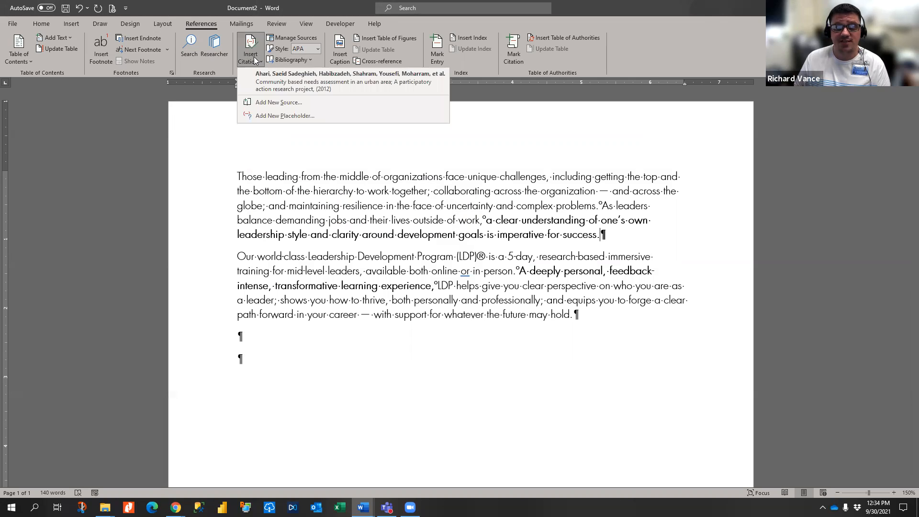
{"action": "left_click", "coordinate": [279, 75]}
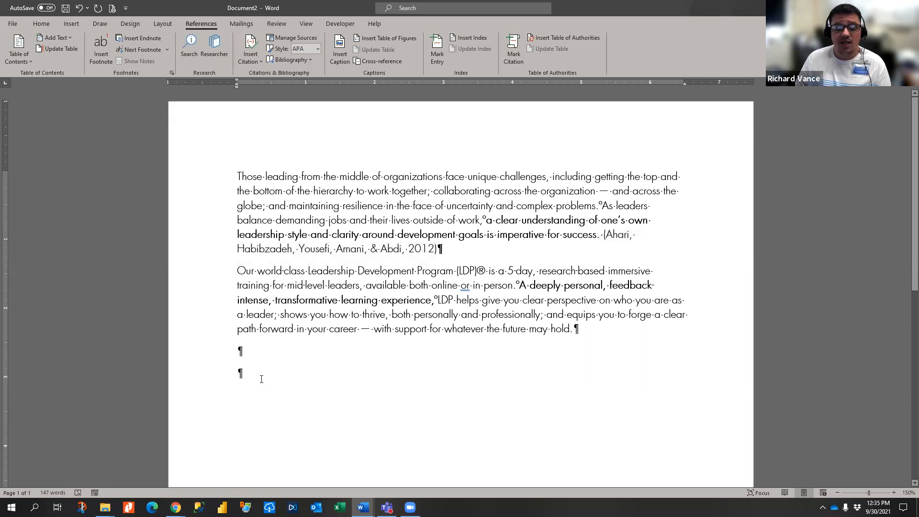
{"action": "left_click", "coordinate": [310, 60]}
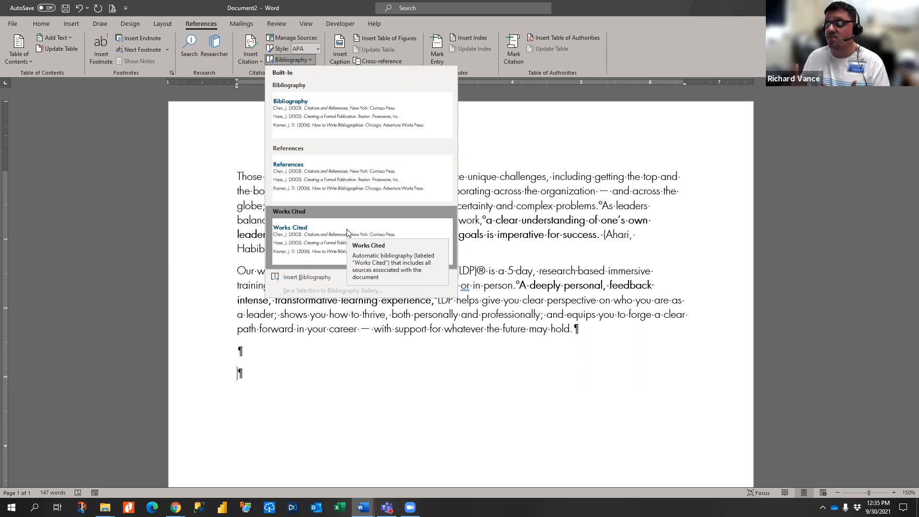
- Insert the built-in Bibliography listing the 2012 needs assessment article, then collapse and re-expand it
{"action": "left_click", "coordinate": [343, 118]}
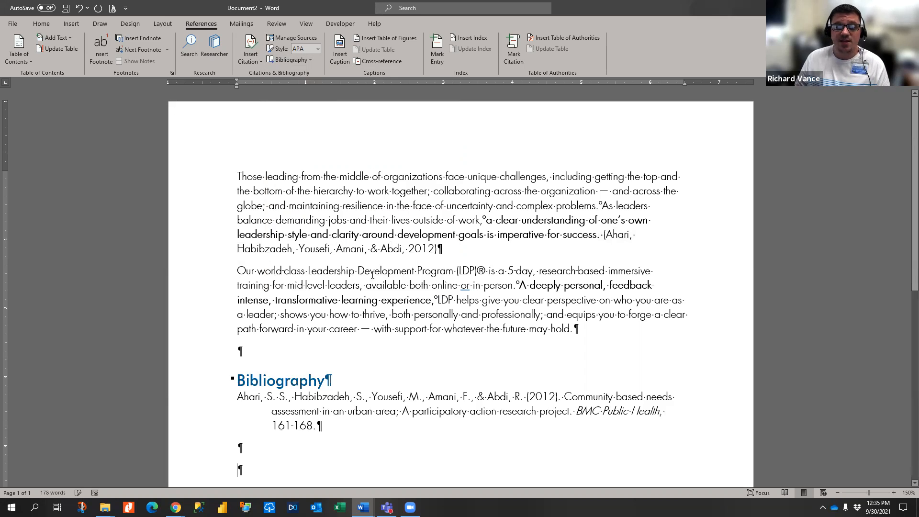
{"action": "scroll", "coordinate": [224, 318], "scroll_direction": "down", "scroll_amount": 3}
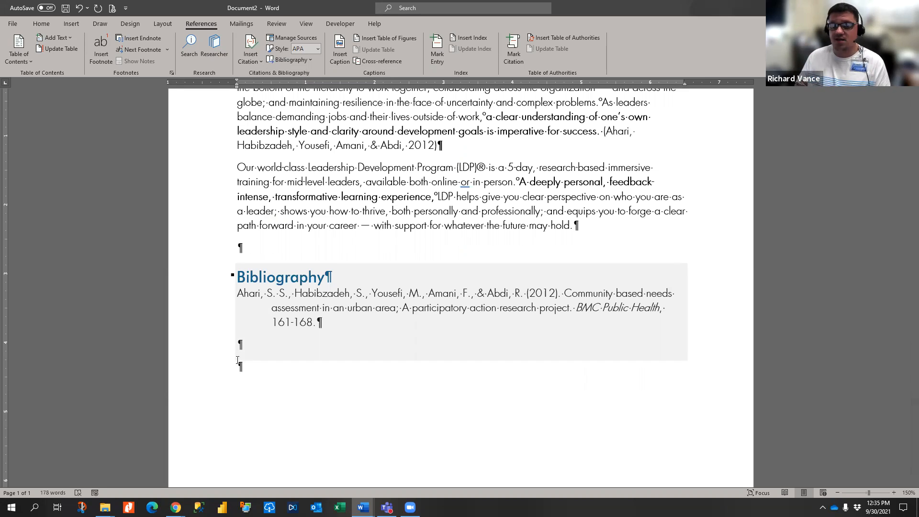
{"action": "left_click", "coordinate": [239, 357]}
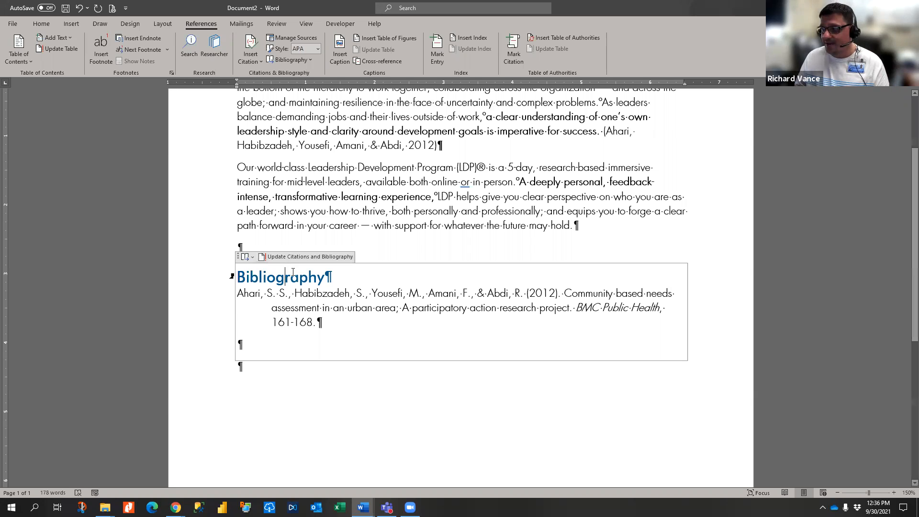
{"action": "left_click", "coordinate": [445, 309]}
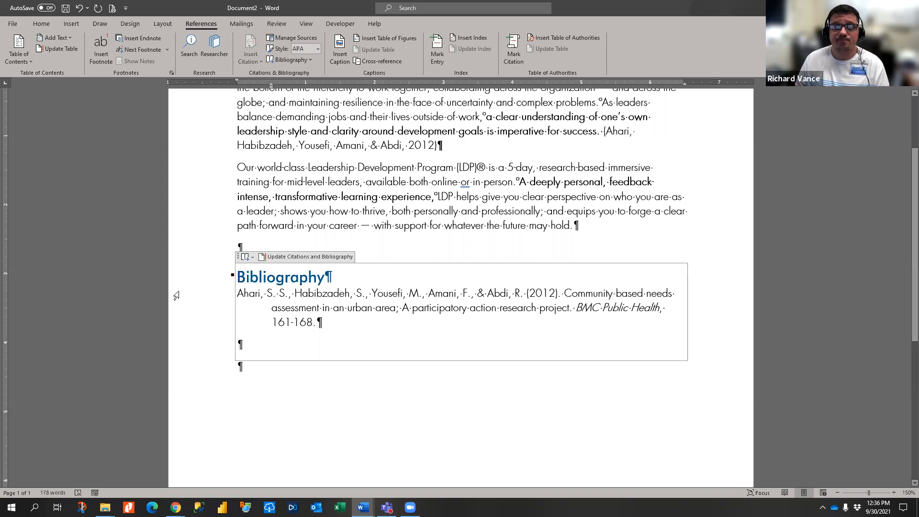
{"action": "left_click", "coordinate": [232, 277]}
{"action": "left_click", "coordinate": [232, 277]}
{"action": "scroll", "coordinate": [287, 240], "scroll_direction": "up", "scroll_amount": 3}
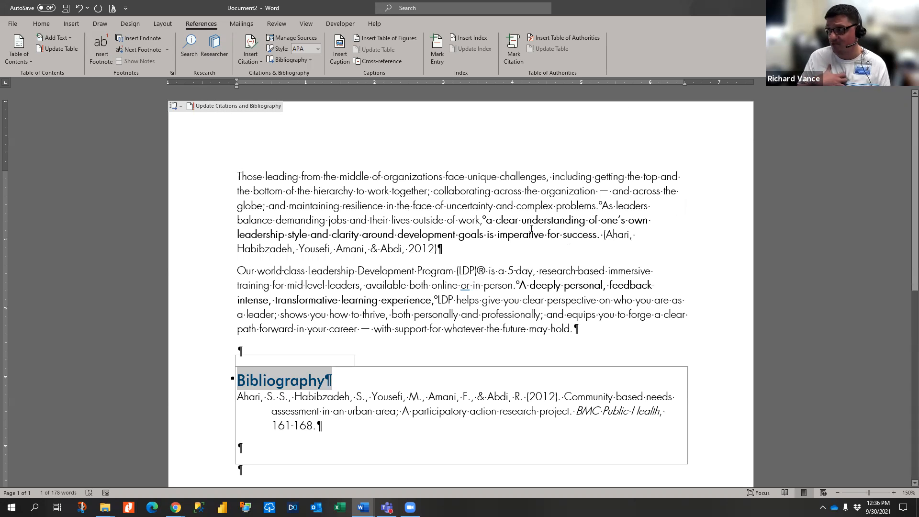
{"action": "left_click", "coordinate": [353, 191]}
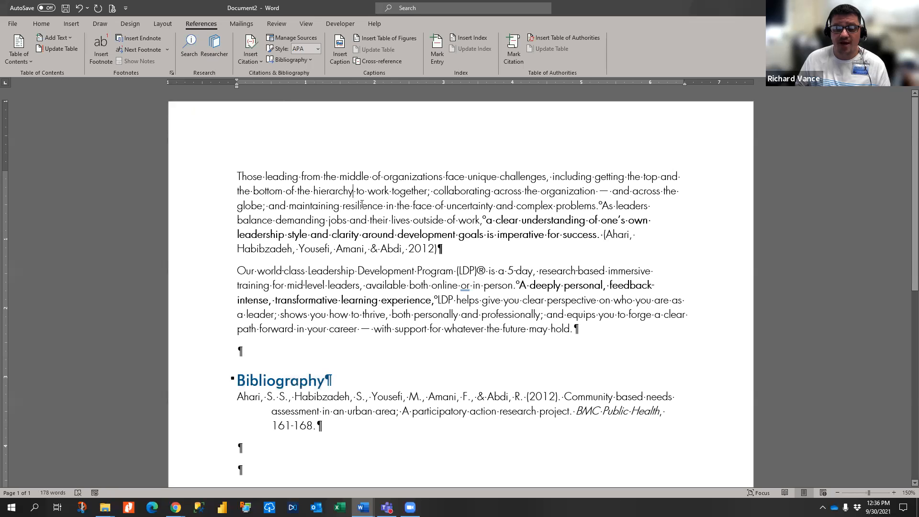
- Add footnote 1 after "hierarchy" with placeholder note text, then scroll back to the page top
{"action": "scroll", "coordinate": [362, 205], "scroll_direction": "up", "scroll_amount": 2, "text": "ctrl"}
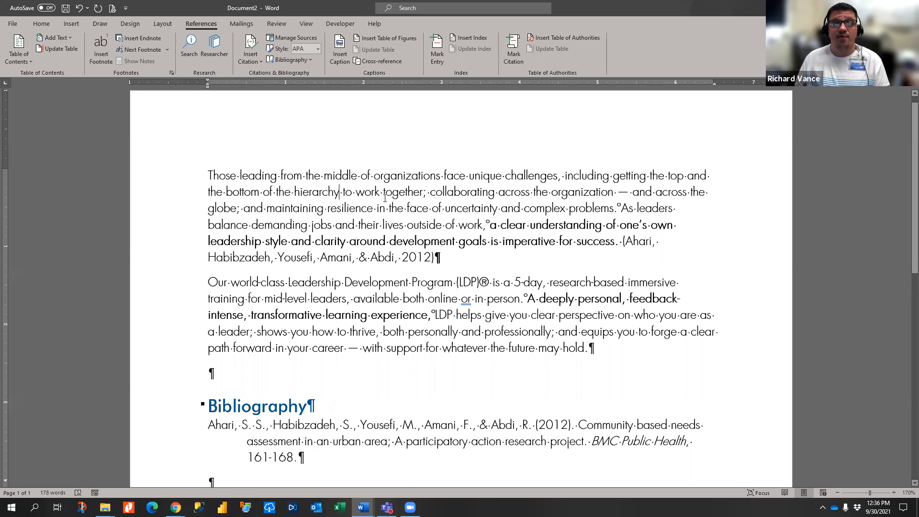
{"action": "left_click", "coordinate": [102, 52]}
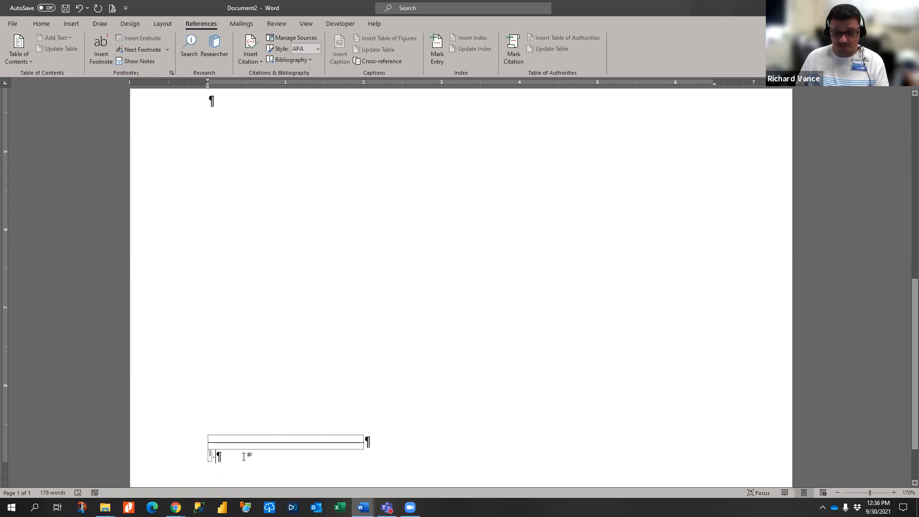
{"action": "type", "text": "Asjdflkajsdlkfj;lasjdf;lkajsdlkjf;laksjdf;lkaj;sdj f"}
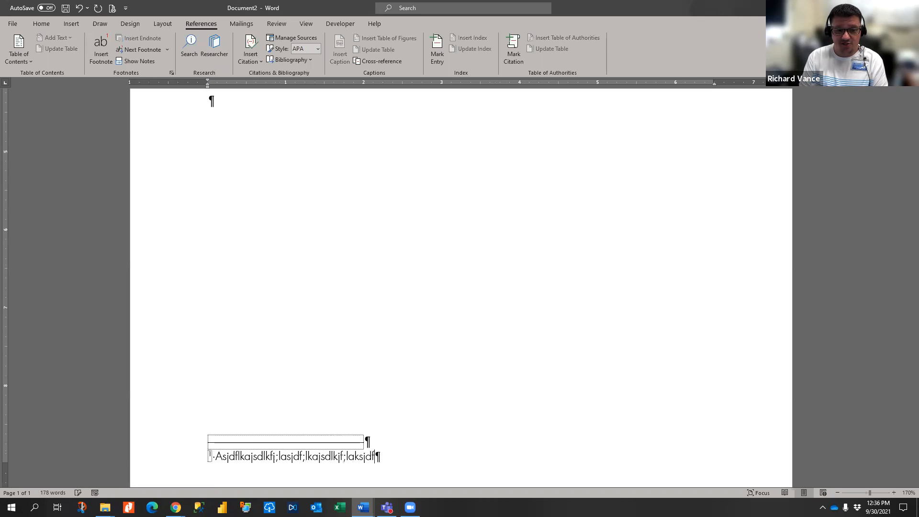
{"action": "scroll", "coordinate": [320, 241], "scroll_direction": "up", "scroll_amount": 10}
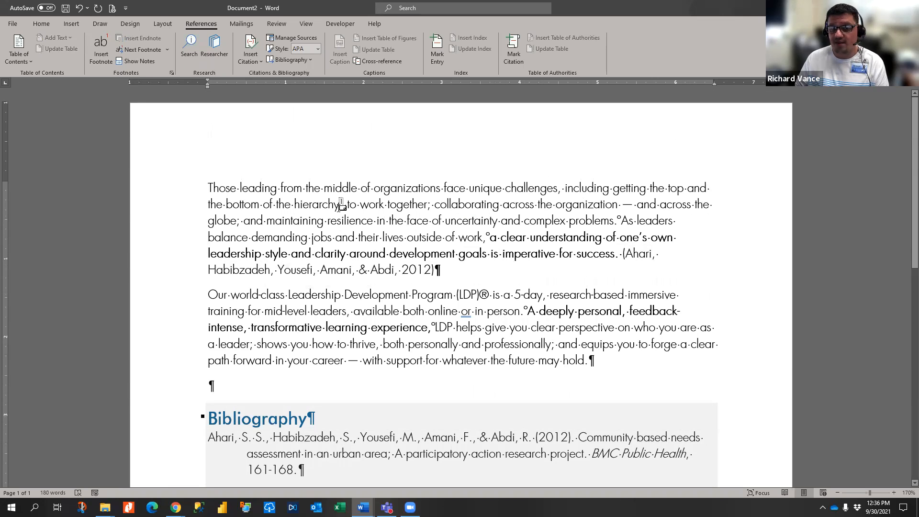
{"action": "mouse_move", "coordinate": [341, 206]}
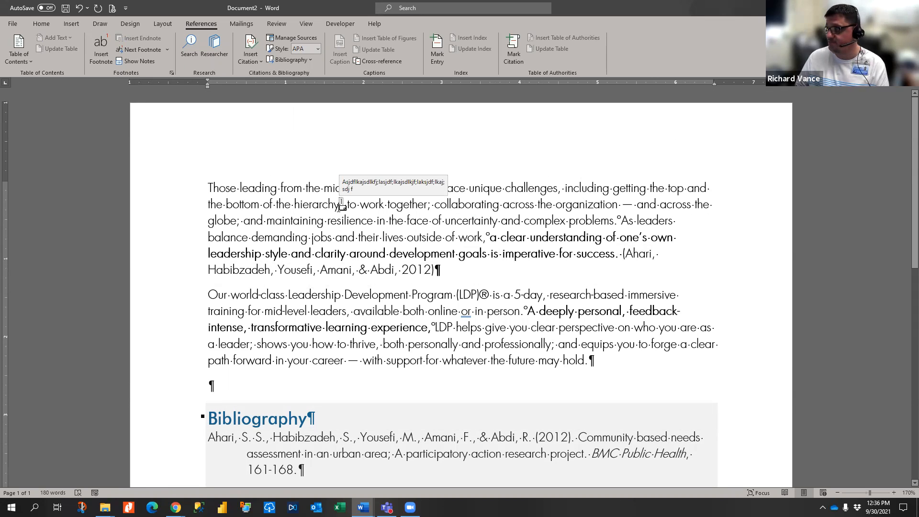
{"action": "double_click", "coordinate": [341, 206]}
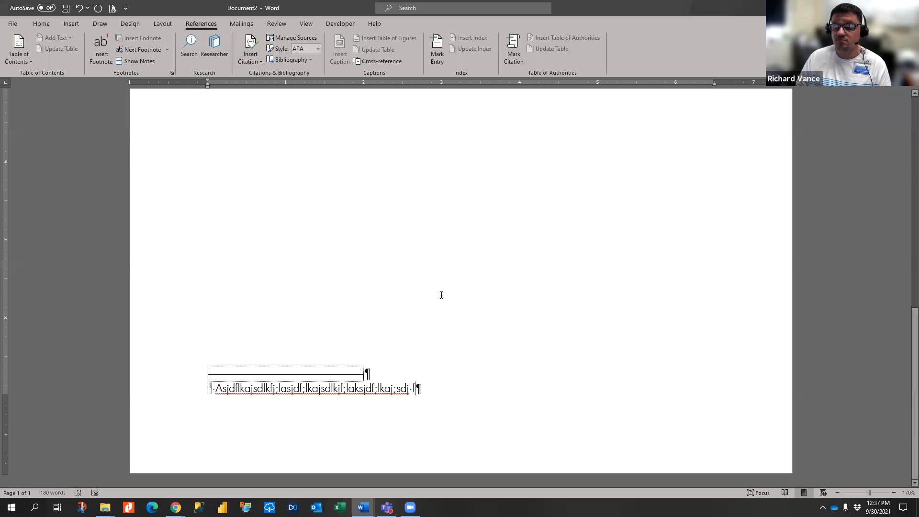
{"action": "scroll", "coordinate": [442, 294], "scroll_direction": "up", "scroll_amount": 10}
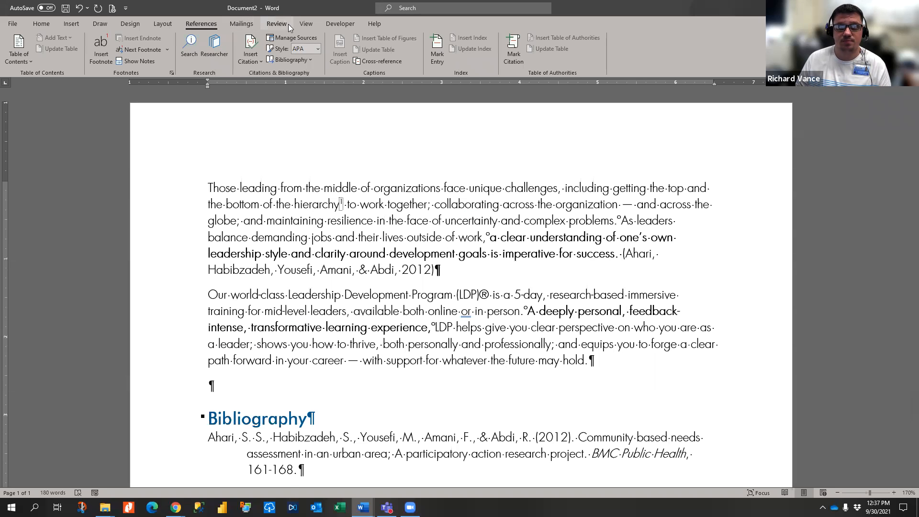
- Open the Review tools and select the word "hierarchy" in the first paragraph
{"action": "left_click", "coordinate": [393, 238]}
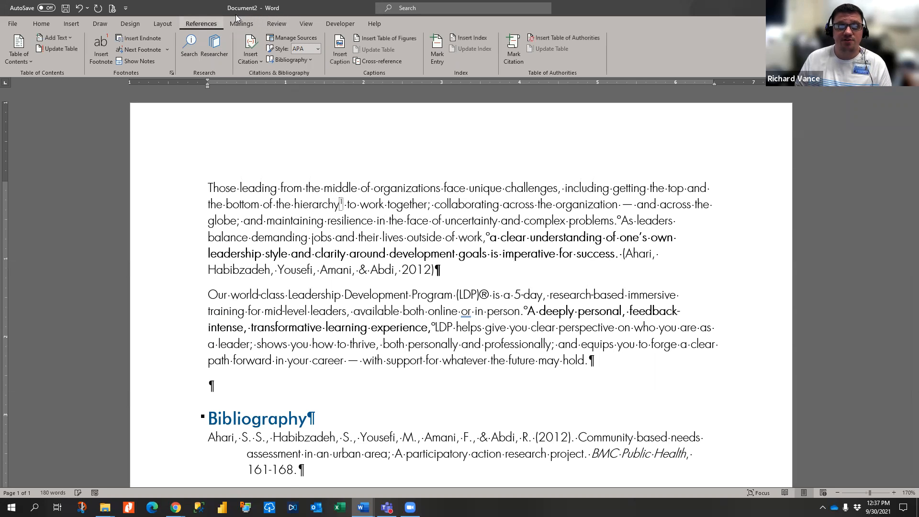
{"action": "left_click", "coordinate": [274, 24]}
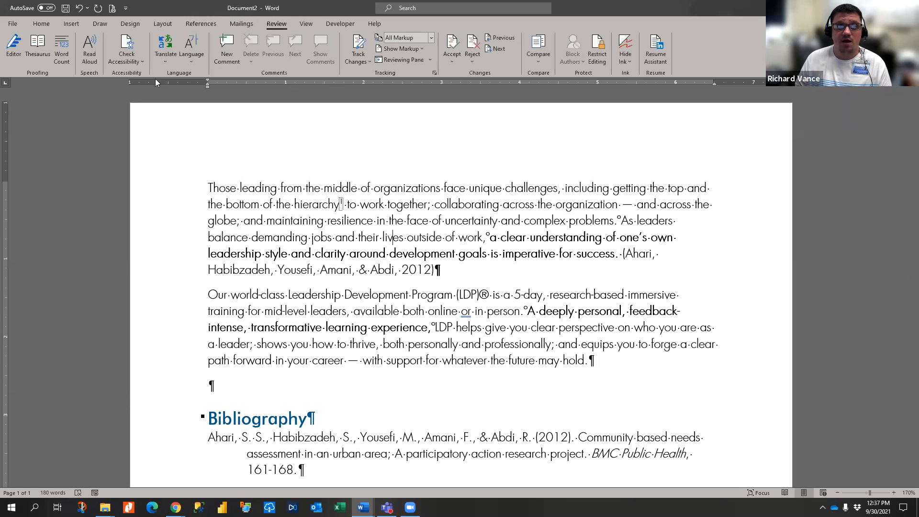
{"action": "left_click", "coordinate": [535, 334]}
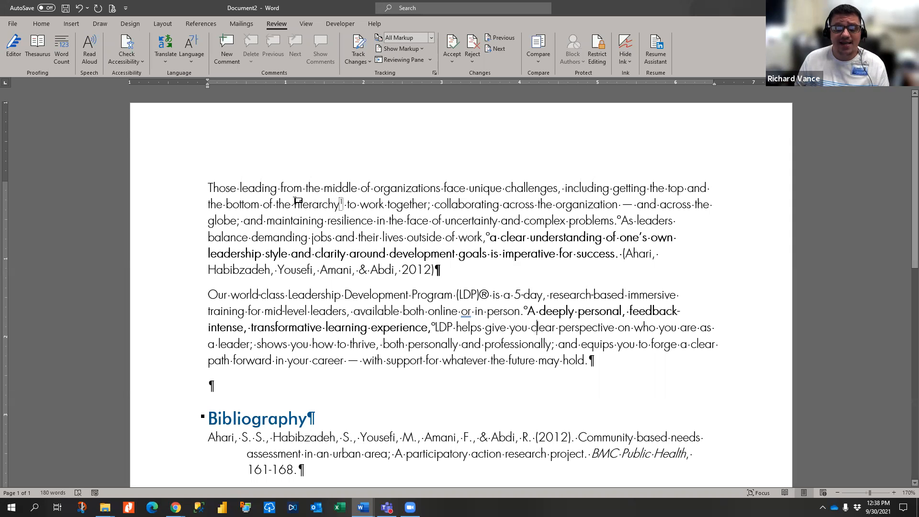
{"action": "left_click", "coordinate": [362, 202]}
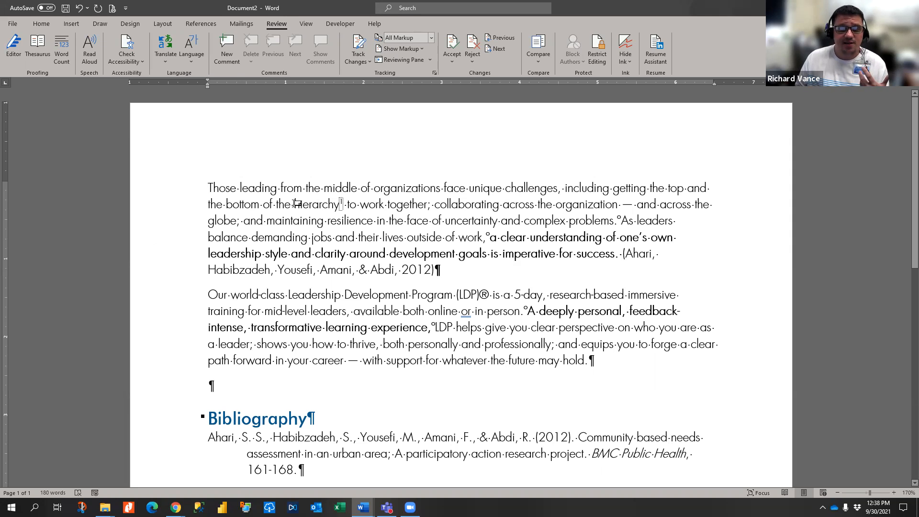
{"action": "left_click", "coordinate": [322, 206]}
{"action": "left_click_drag", "start_coordinate": [294, 205], "coordinate": [339, 207]}
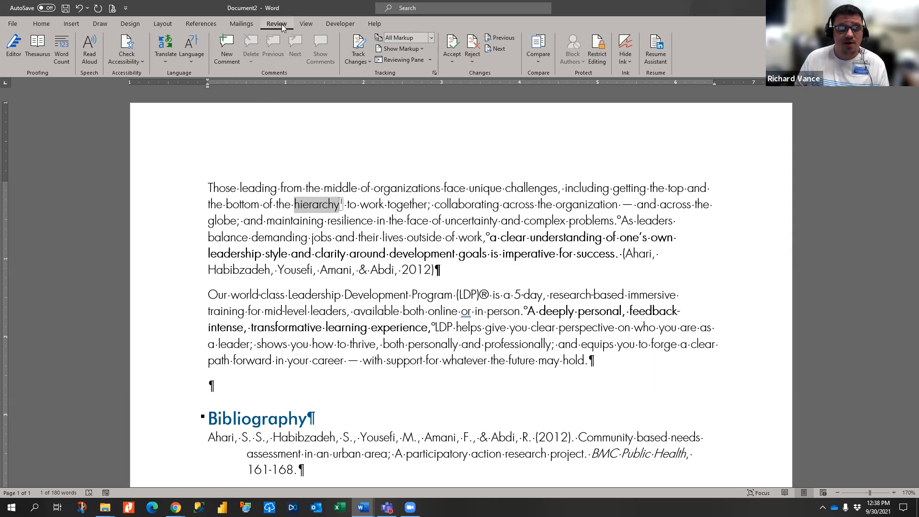
{"action": "left_click", "coordinate": [229, 53]}
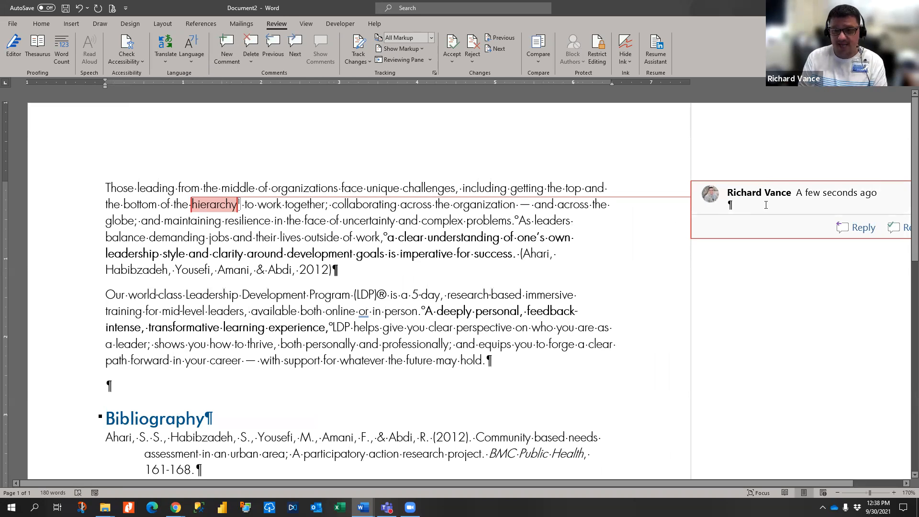
{"action": "type", "text": "I would chnag"}
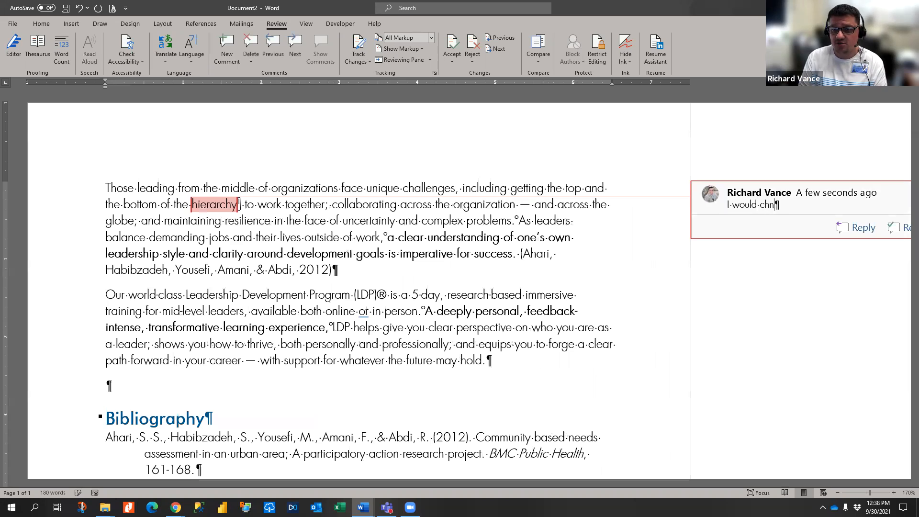
{"action": "key", "text": "BackSpace"}
{"action": "key", "text": "BackSpace"}
{"action": "key", "text": "BackSpace"}
{"action": "type", "text": "ange th"}
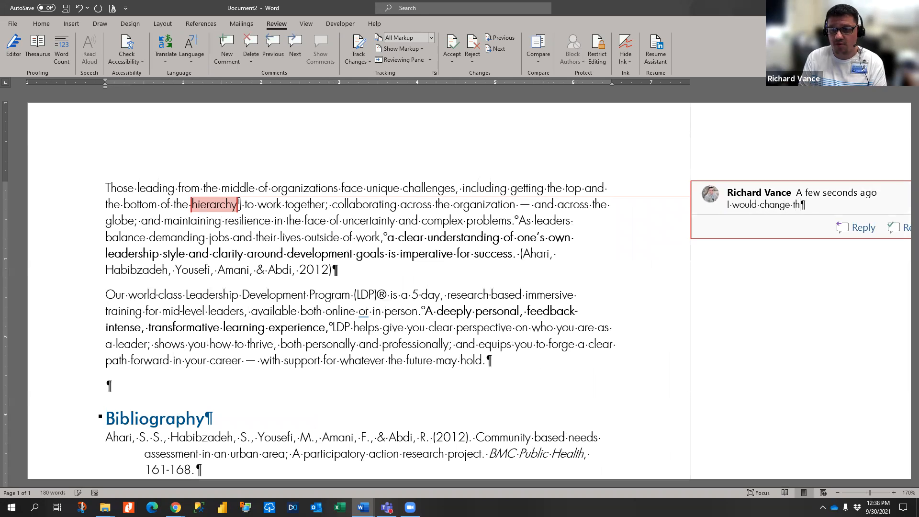
{"action": "type", "text": "e reference to "}
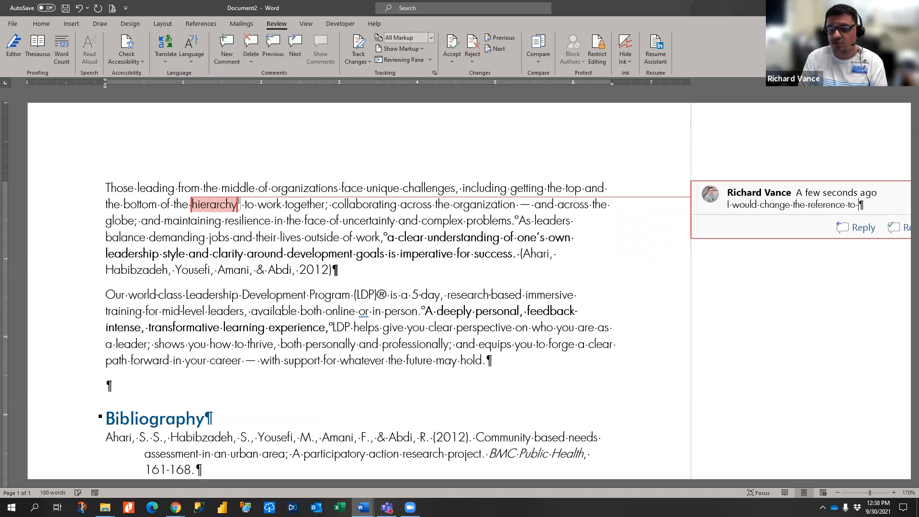
{"action": "type", "text": "include...."}
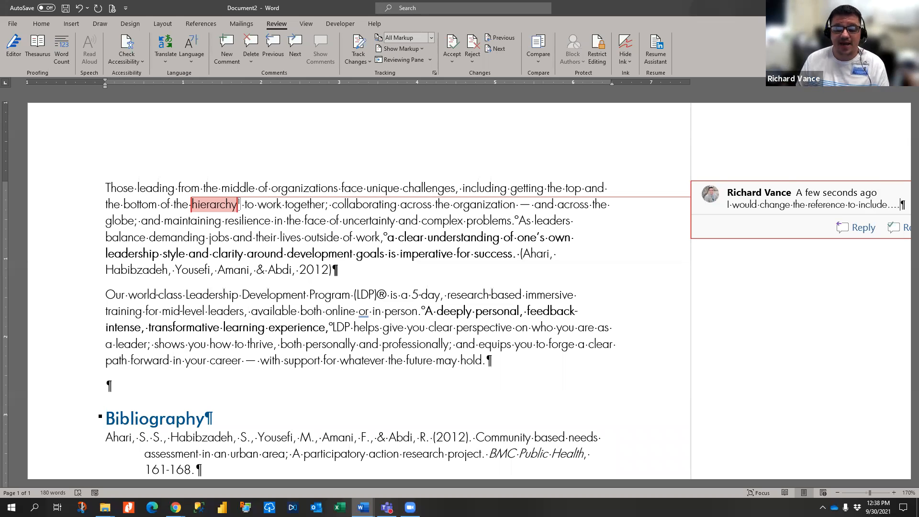
{"action": "left_click", "coordinate": [487, 330]}
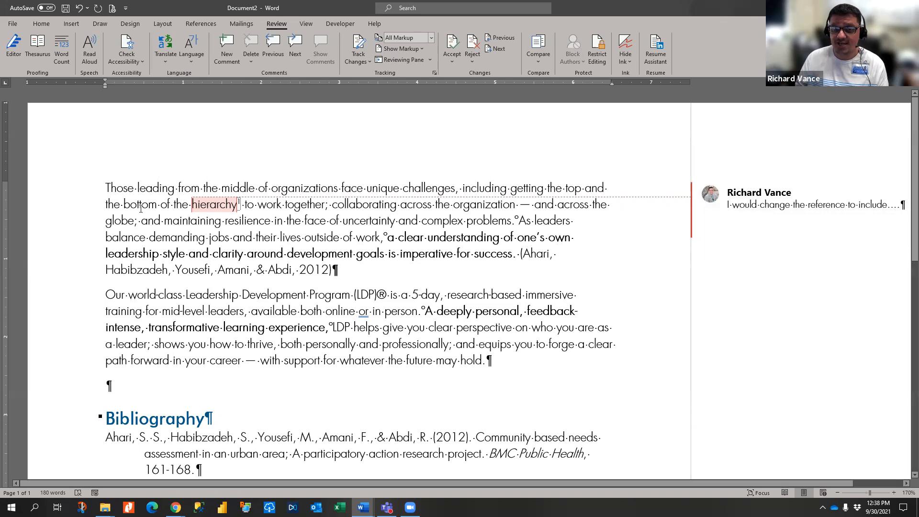
{"action": "left_click", "coordinate": [773, 193]}
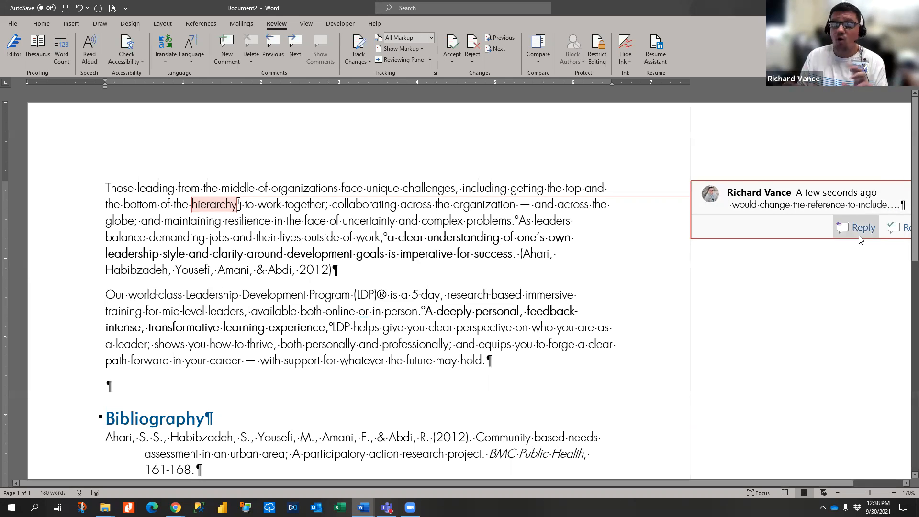
{"action": "triple_click", "coordinate": [757, 210]}
{"action": "right_click", "coordinate": [756, 211]}
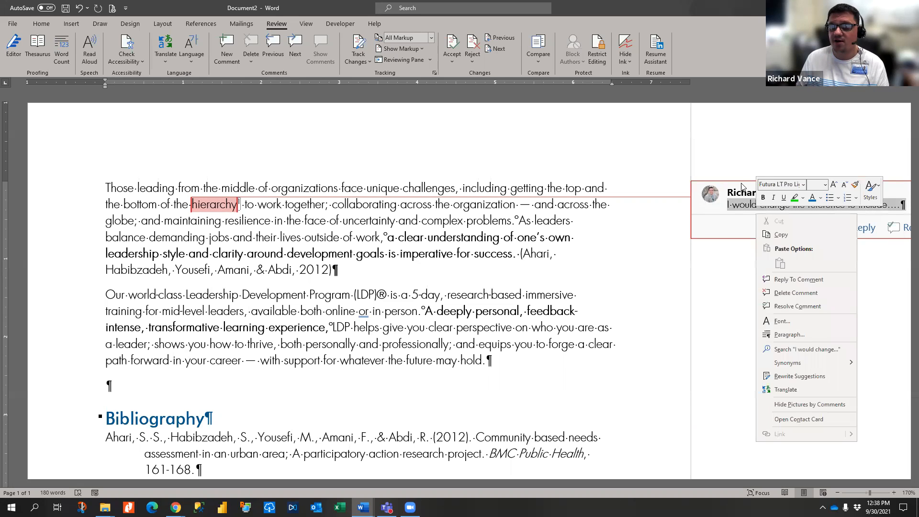
{"action": "left_click", "coordinate": [796, 293]}
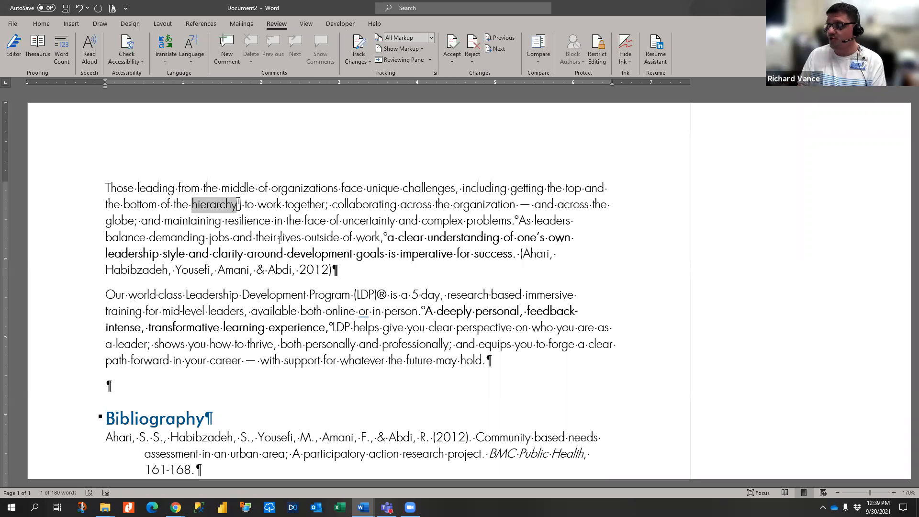
- Turn on Track Changes, insert "Maslow" before hierarchy and add the paragraph "Add a new paragraph here."
{"action": "left_click", "coordinate": [455, 195]}
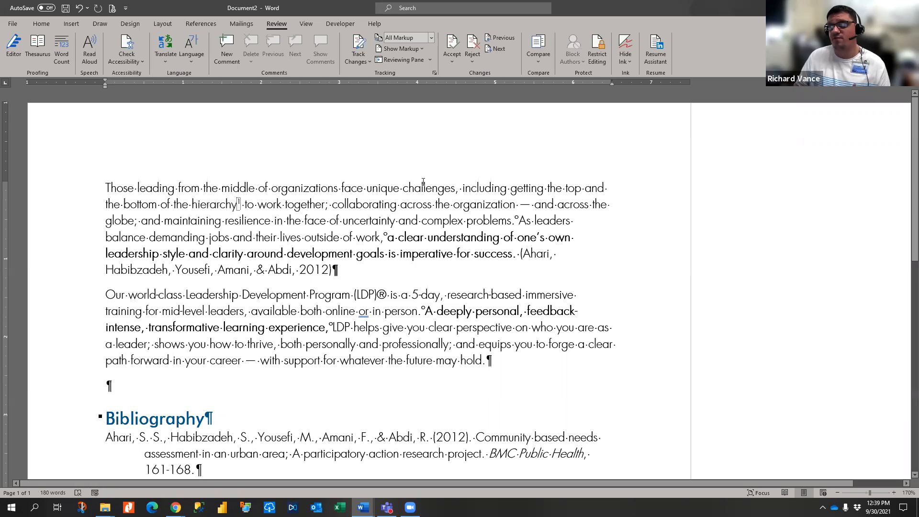
{"action": "left_click", "coordinate": [360, 43]}
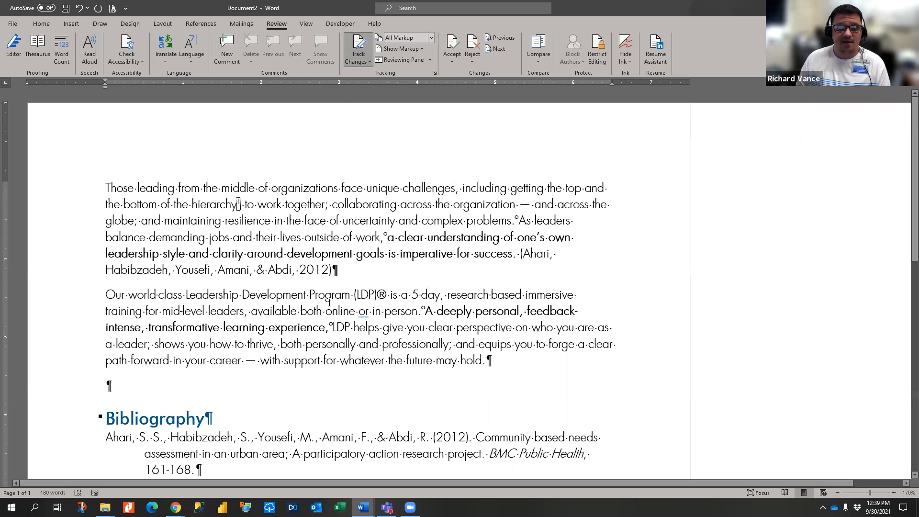
{"action": "left_click", "coordinate": [193, 206]}
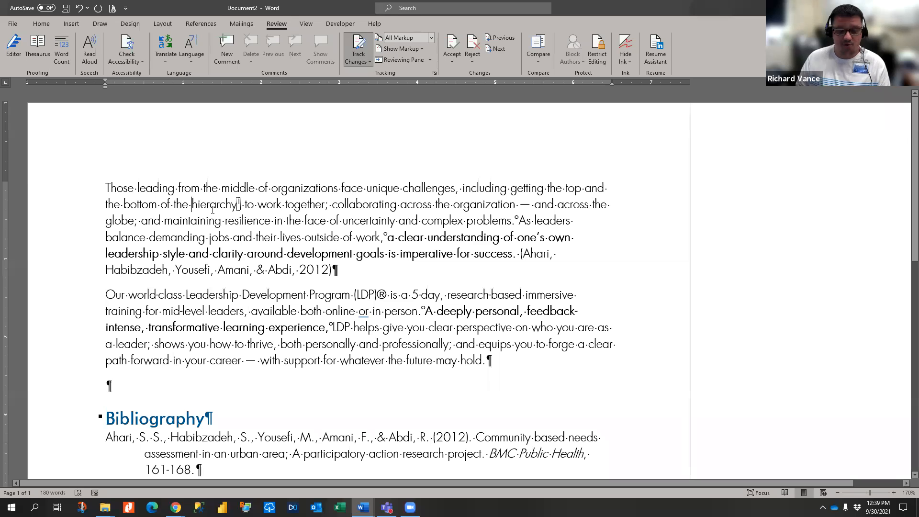
{"action": "type", "text": "Maslow"}
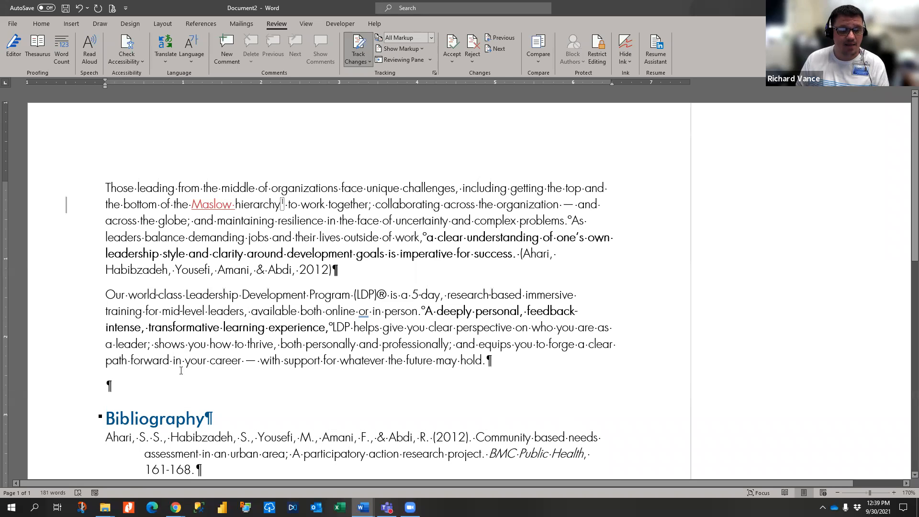
{"action": "type", "text": " Add"}
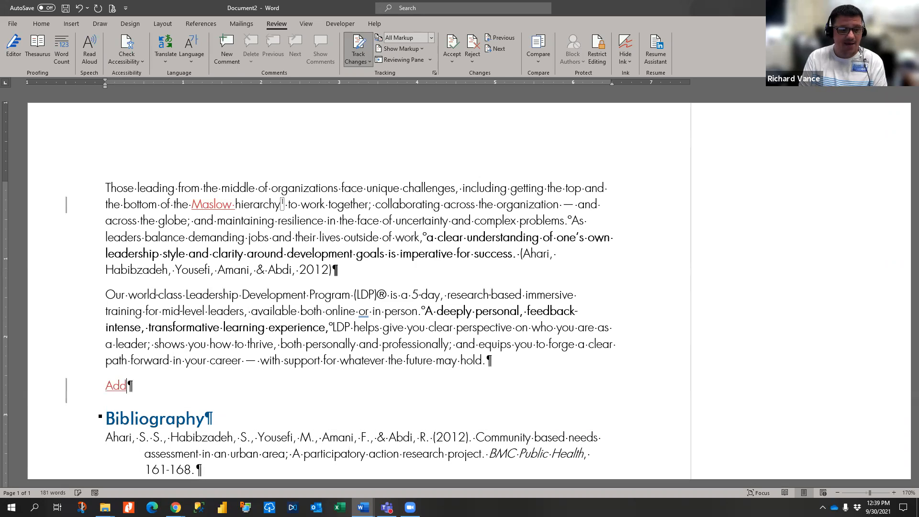
{"action": "type", "text": " a new parag"}
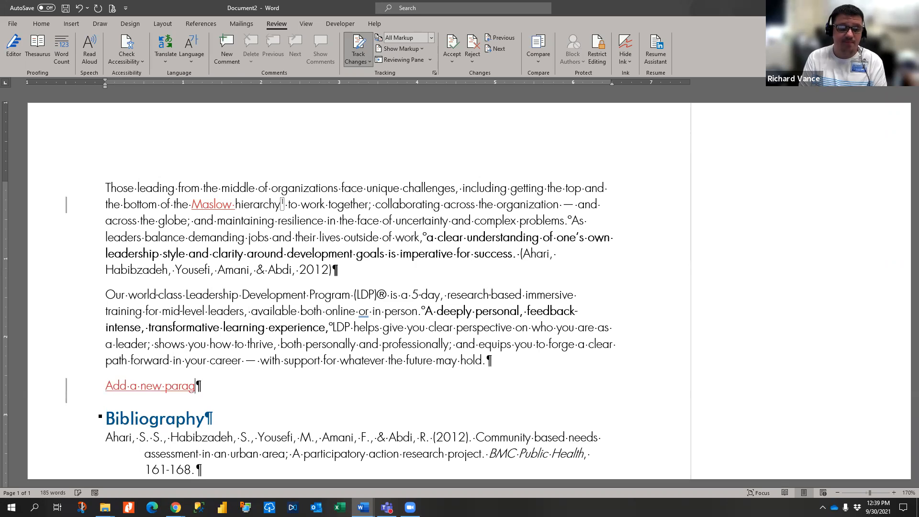
{"action": "type", "text": "raph here."}
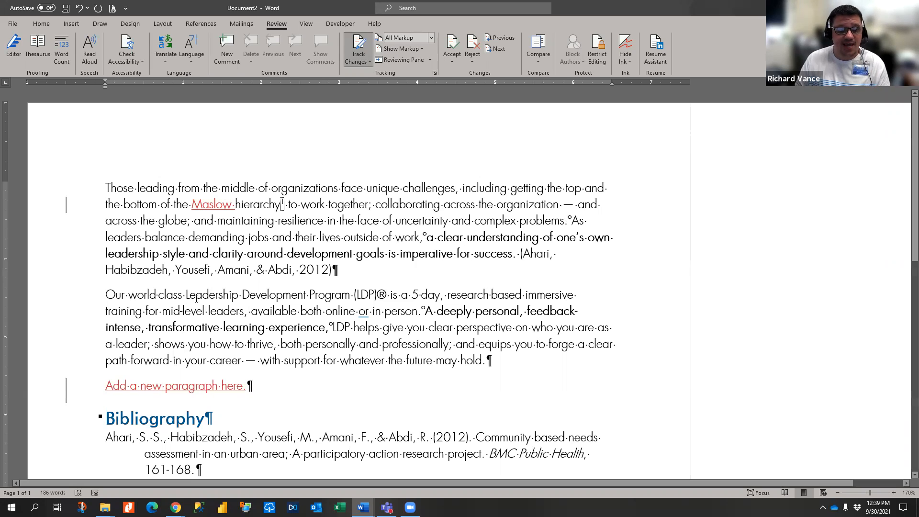
- Replace "Leadership Development Program (LDP)®" with "Executive Development Program (EDP)" as a tracked edit
{"action": "left_click_drag", "start_coordinate": [187, 296], "coordinate": [378, 296]}
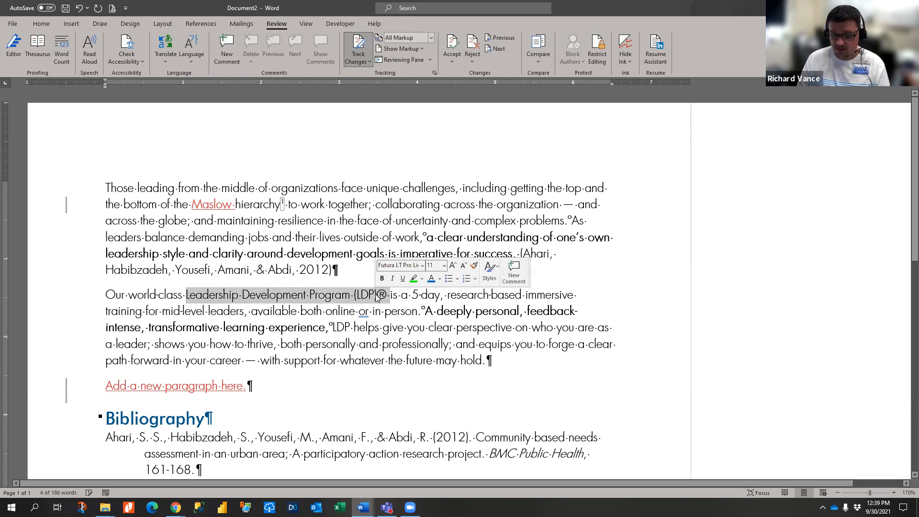
{"action": "key", "text": "Delete"}
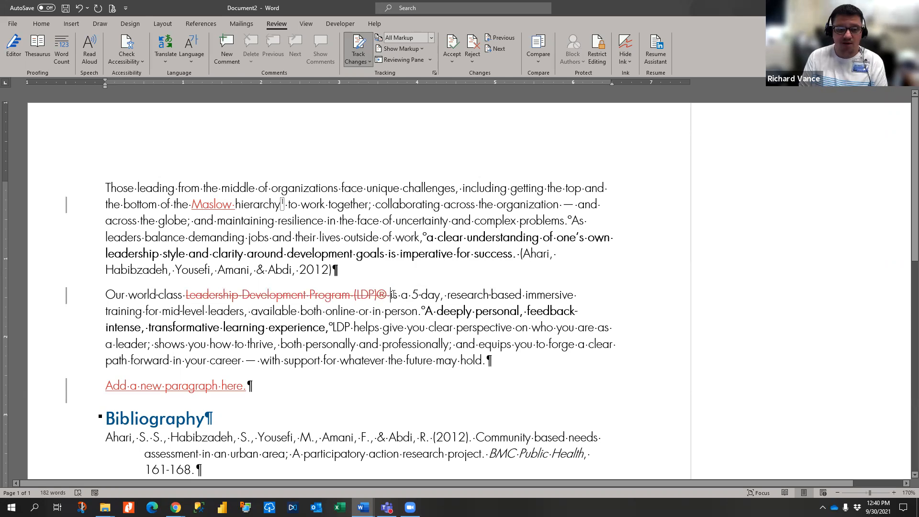
{"action": "type", "text": "Exe"}
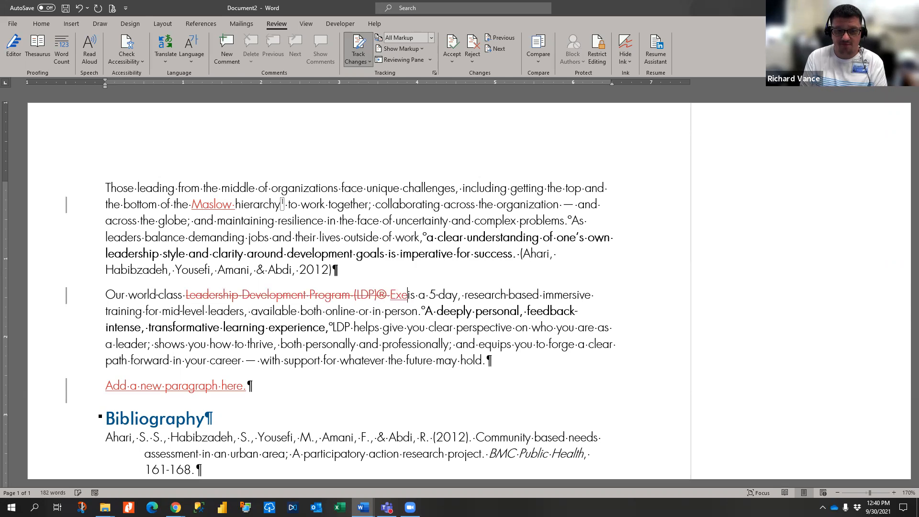
{"action": "type", "text": "cu"}
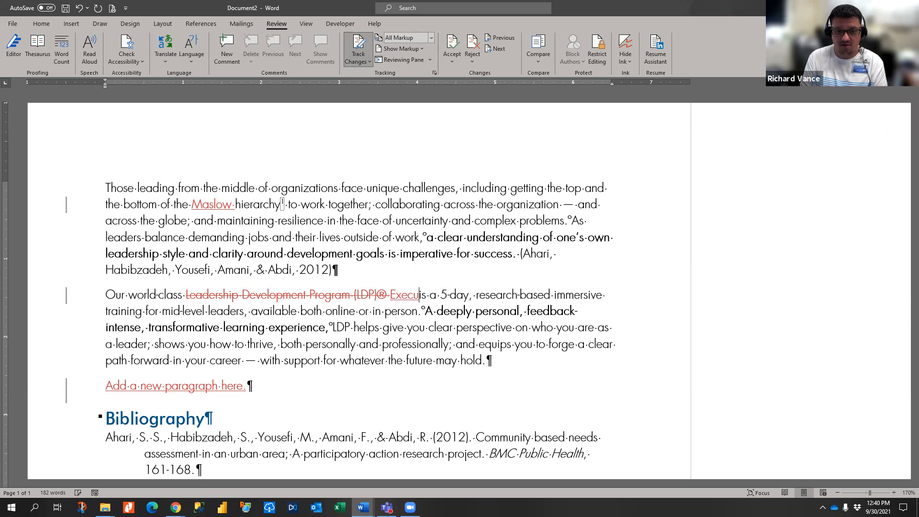
{"action": "type", "text": "tive Developme"}
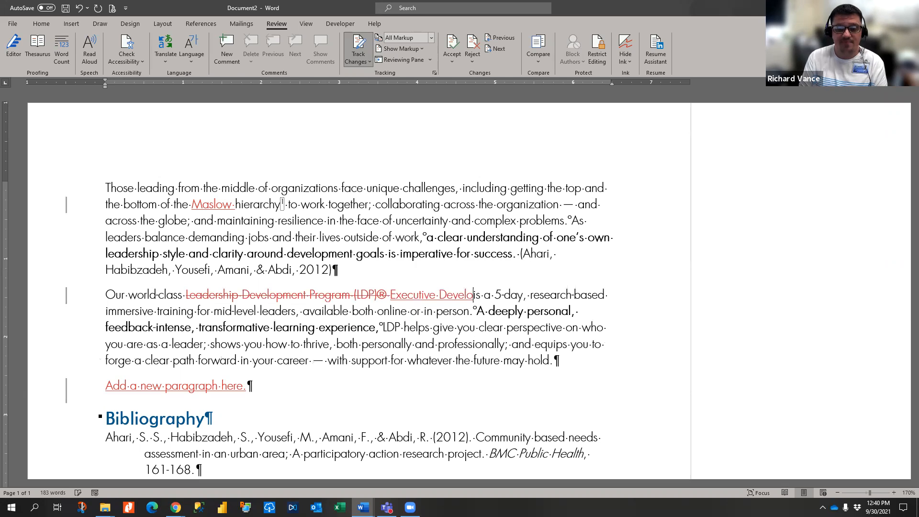
{"action": "type", "text": "nt Program (EDP"}
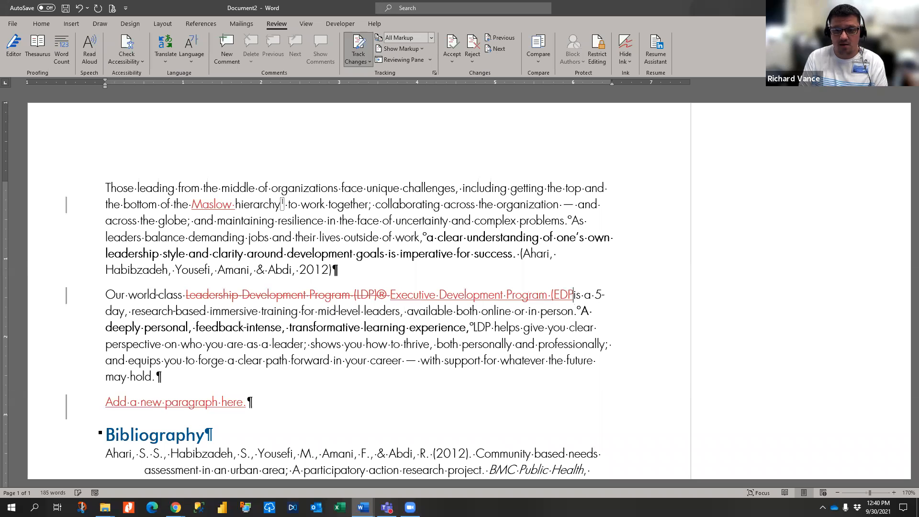
{"action": "type", "text": ")"}
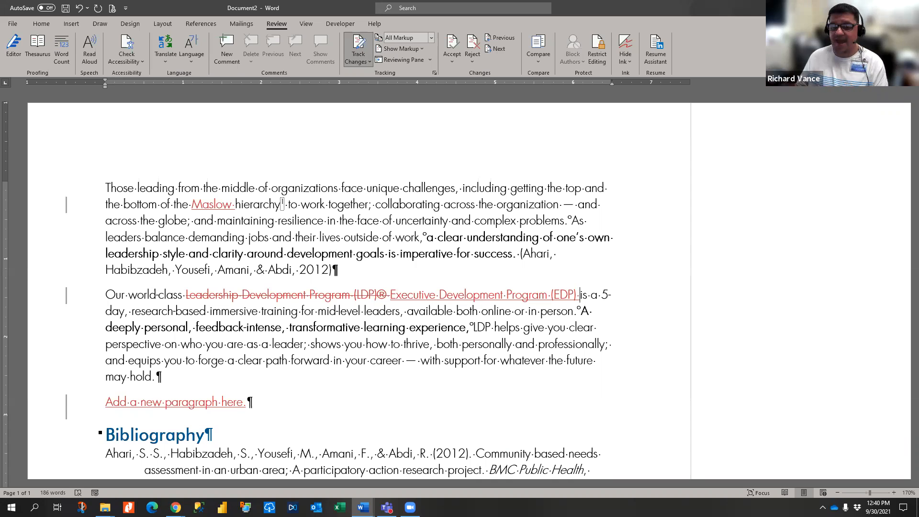
- Turn off Track Changes and move to the first tracked change
{"action": "left_click", "coordinate": [353, 65]}
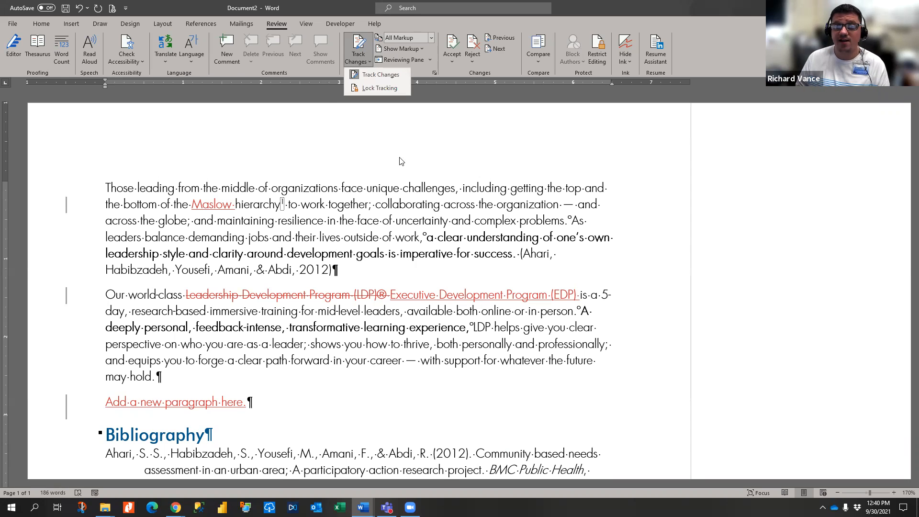
{"action": "left_click", "coordinate": [362, 44]}
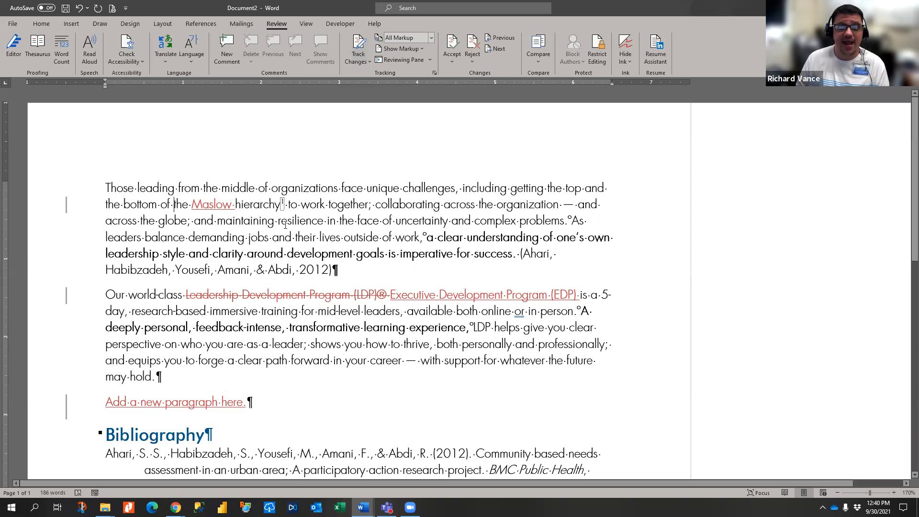
{"action": "left_click", "coordinate": [444, 66]}
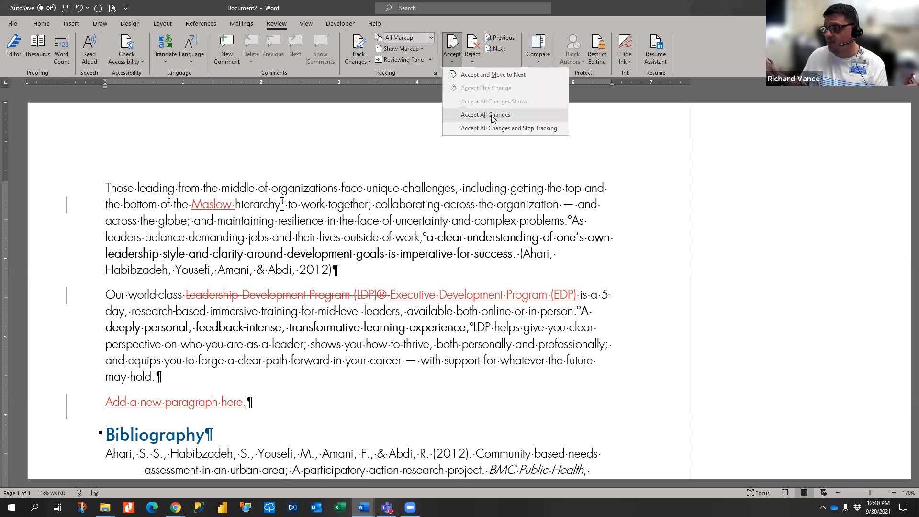
{"action": "left_click", "coordinate": [480, 75]}
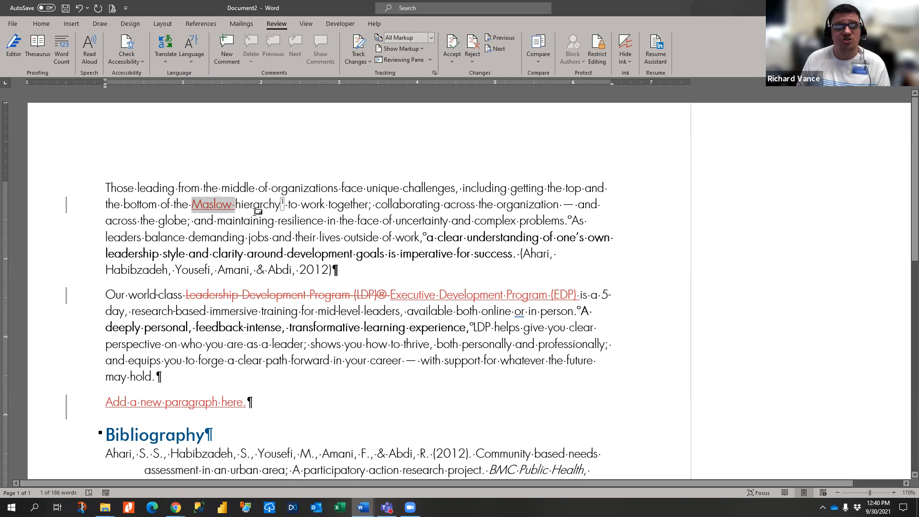
- Accept the inserted word 'Maslow' in the first paragraph
{"action": "mouse_move", "coordinate": [257, 211]}
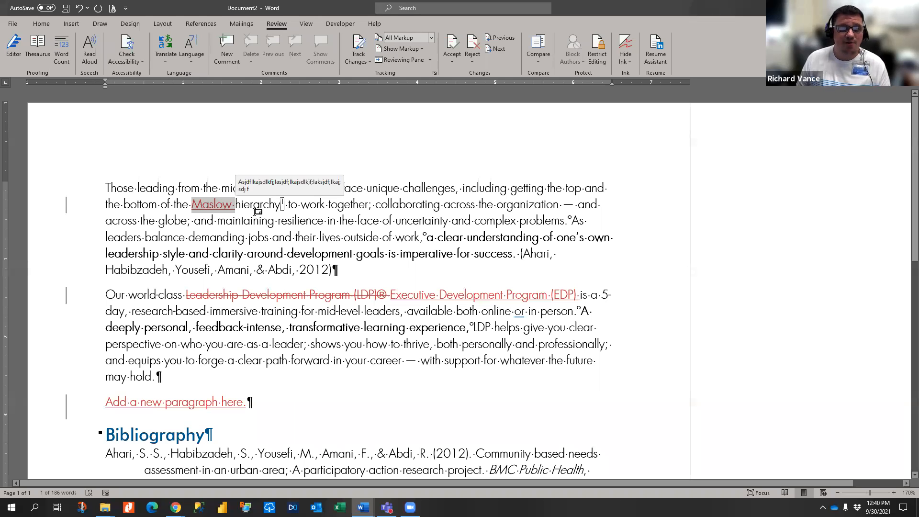
{"action": "left_click", "coordinate": [452, 58]}
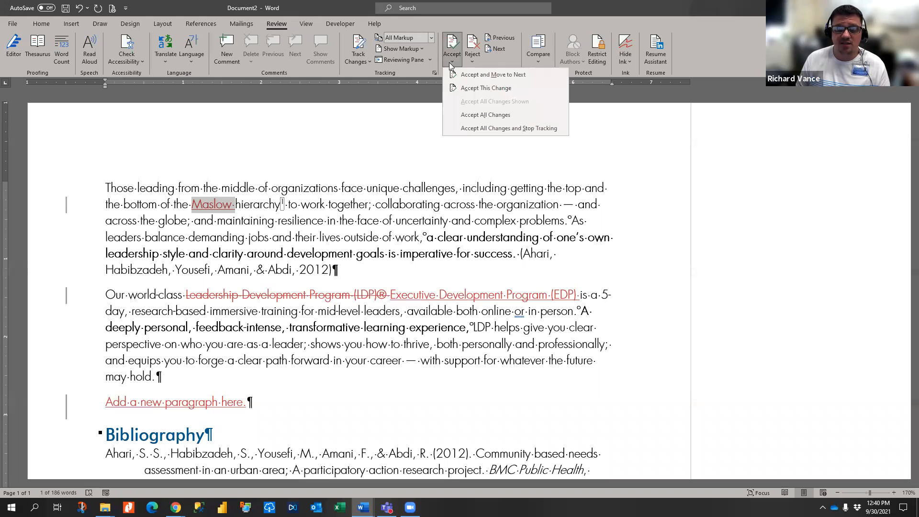
{"action": "left_click", "coordinate": [488, 75]}
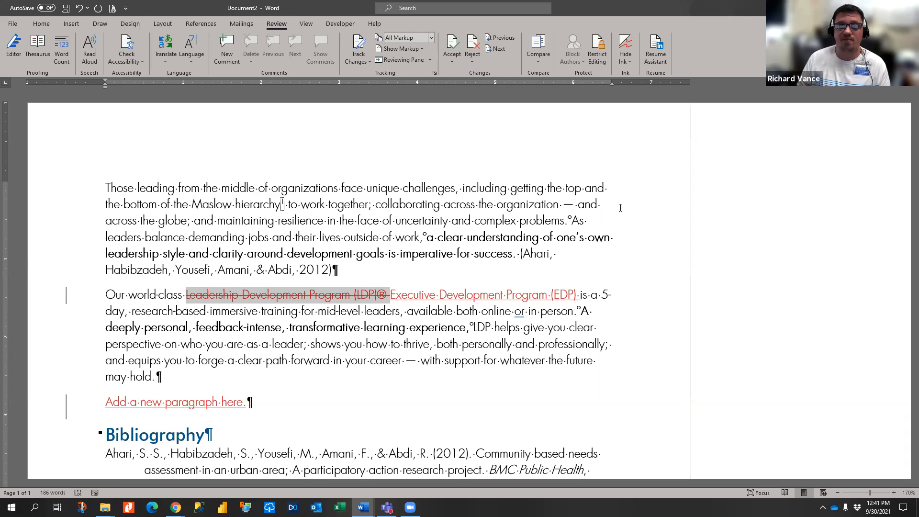
- Reject both program-name edits, restoring 'Leadership Development Program (LDP)®' and dropping the EDP insertion
{"action": "left_click", "coordinate": [472, 61]}
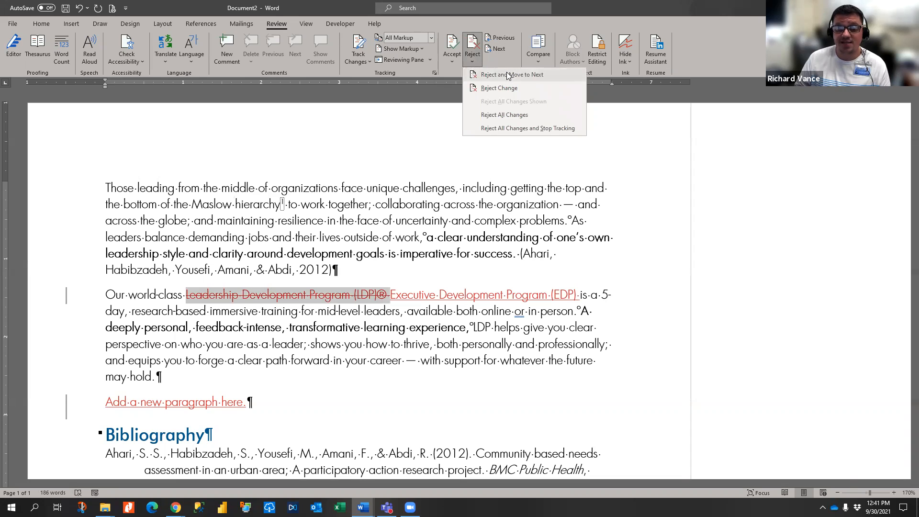
{"action": "left_click", "coordinate": [509, 75]}
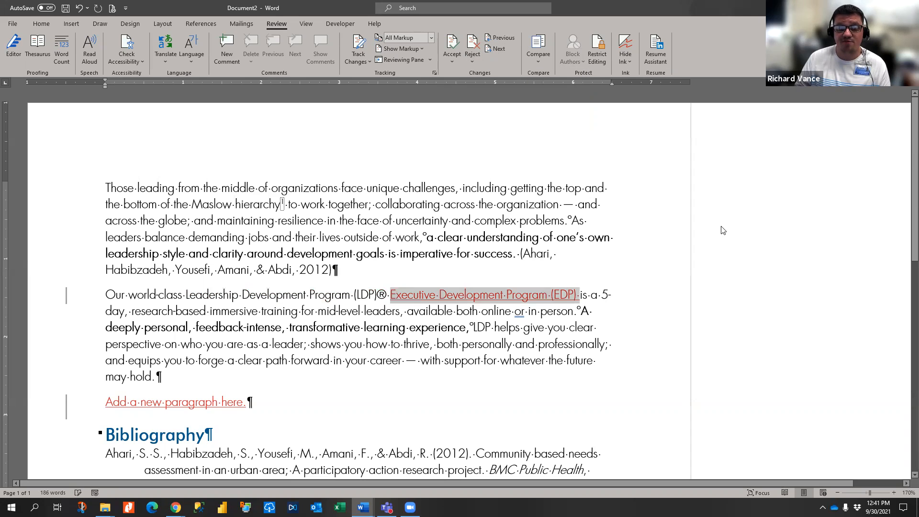
{"action": "left_click", "coordinate": [471, 57]}
{"action": "left_click", "coordinate": [508, 75]}
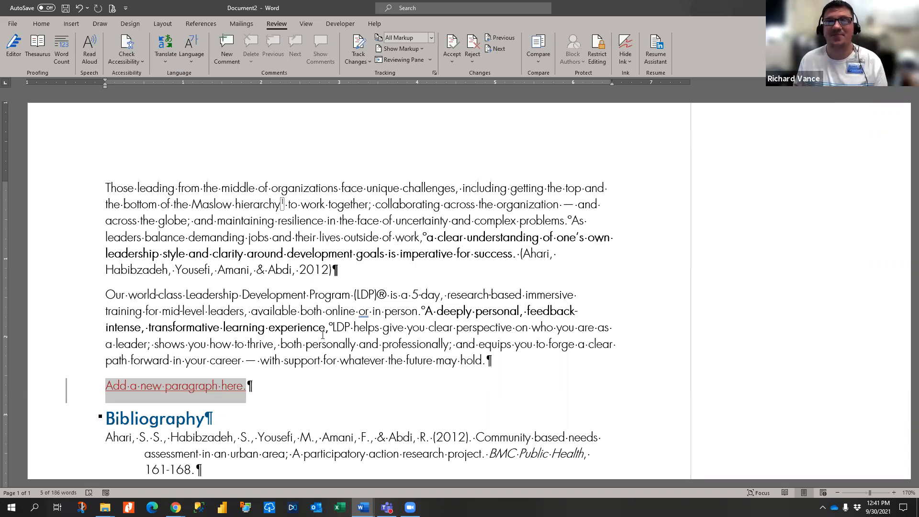
{"action": "left_click", "coordinate": [341, 238]}
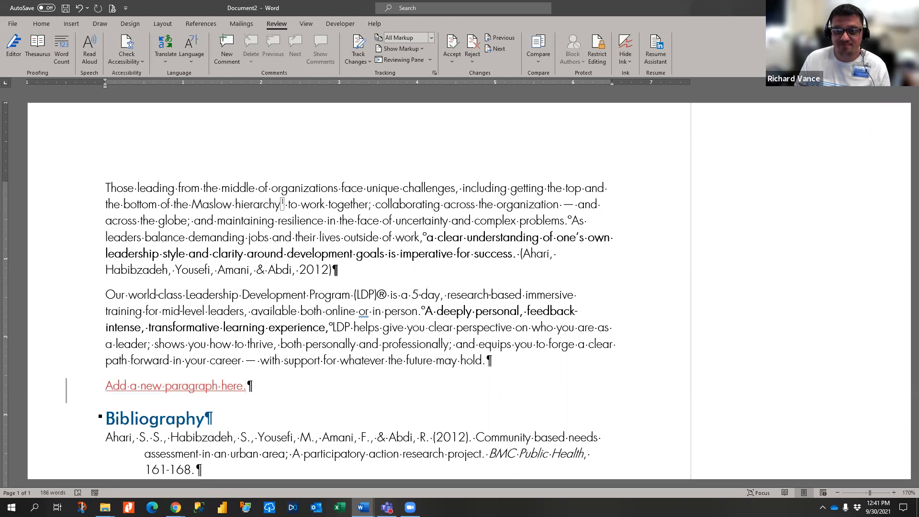
- Switch to blank Document1, then close Document2 and discard its unsaved revisions
{"action": "left_click", "coordinate": [864, 8]}
{"action": "left_click", "coordinate": [364, 507]}
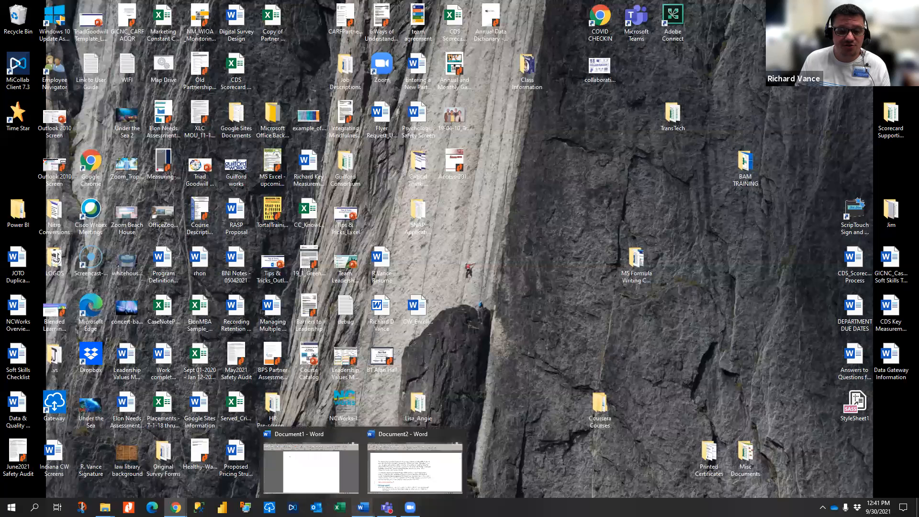
{"action": "left_click", "coordinate": [334, 478]}
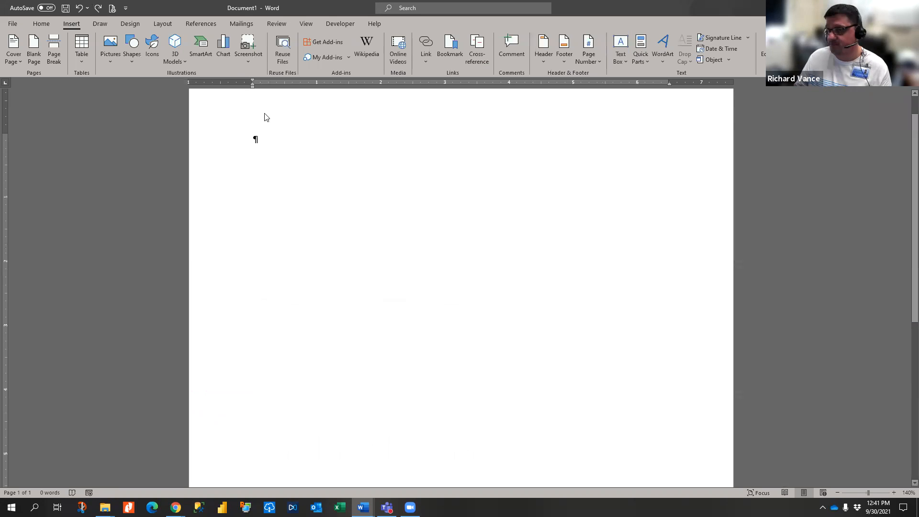
{"action": "left_click", "coordinate": [364, 507]}
{"action": "left_click", "coordinate": [459, 433]}
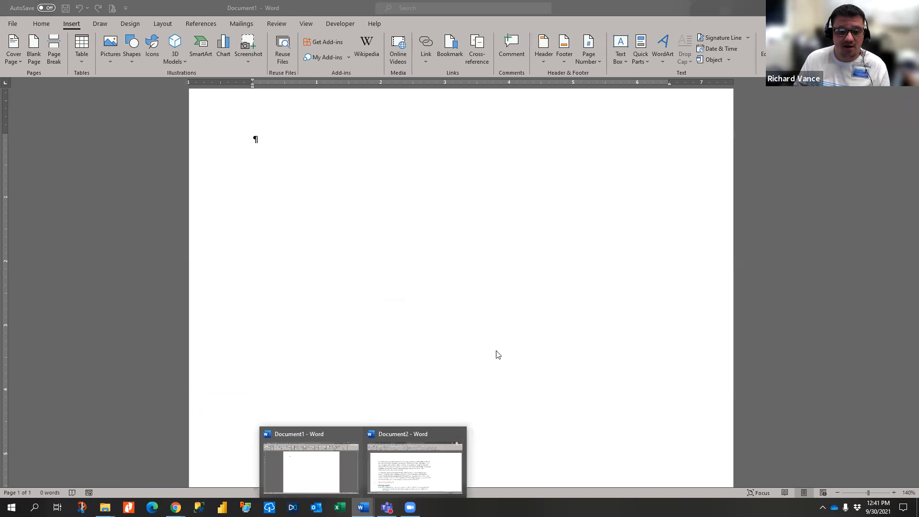
{"action": "left_click", "coordinate": [565, 306]}
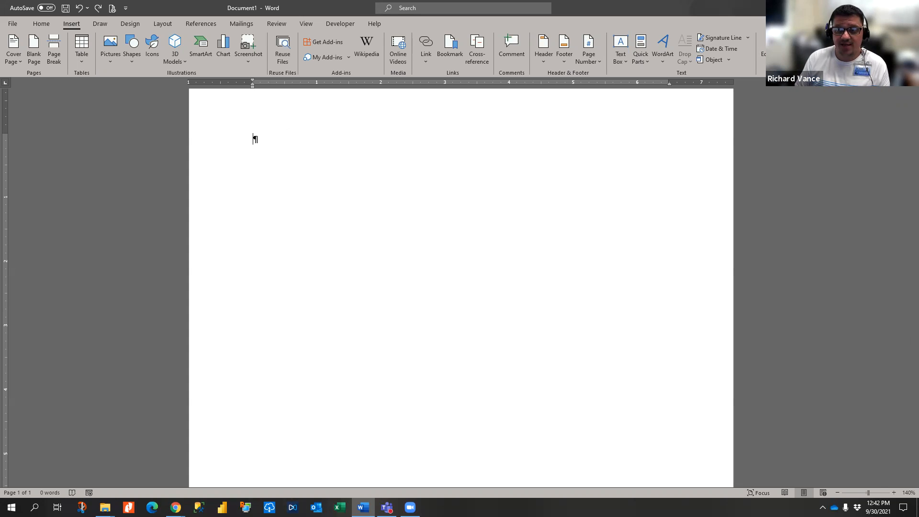
- Browse BUSINESS OPERATIONS > Program Curriculum > Consortium -Excel Part 3 and open MOCK_DATA_Mail Merge
{"action": "key", "text": "super+d"}
{"action": "mouse_move", "coordinate": [105, 507]}
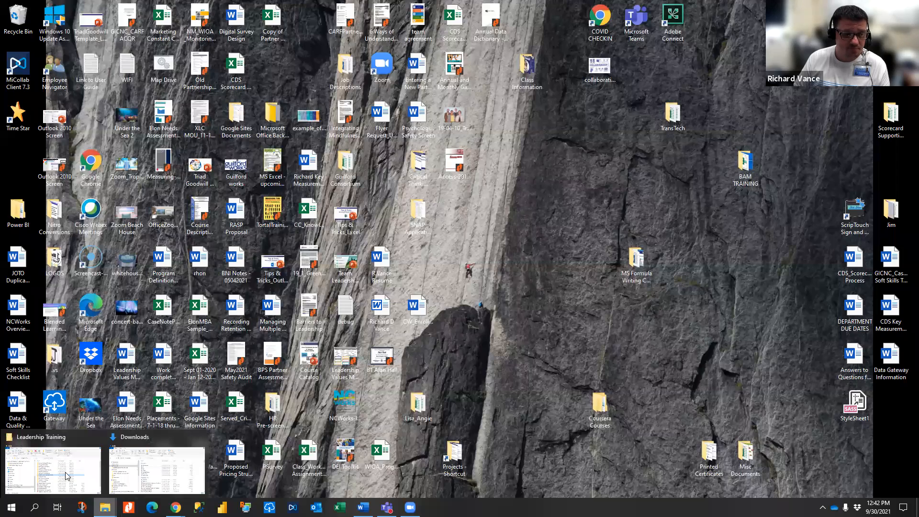
{"action": "left_click", "coordinate": [126, 463]}
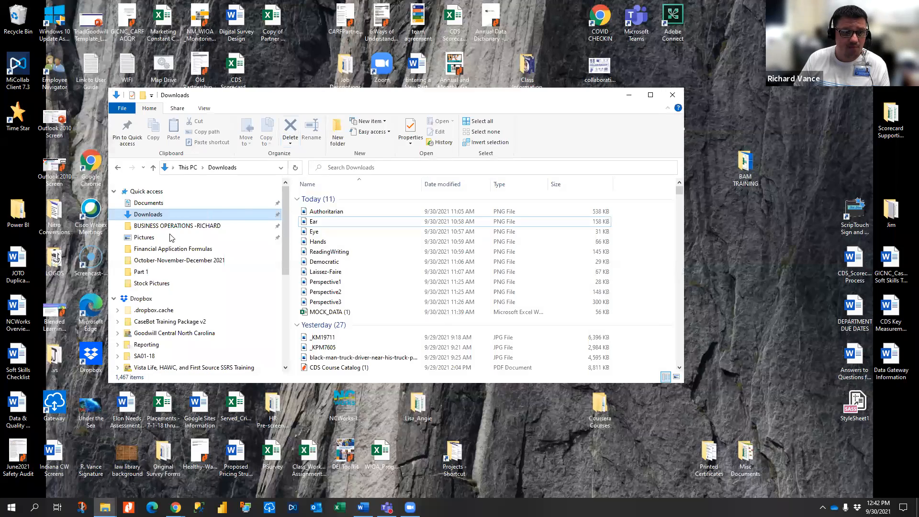
{"action": "left_click", "coordinate": [172, 225]}
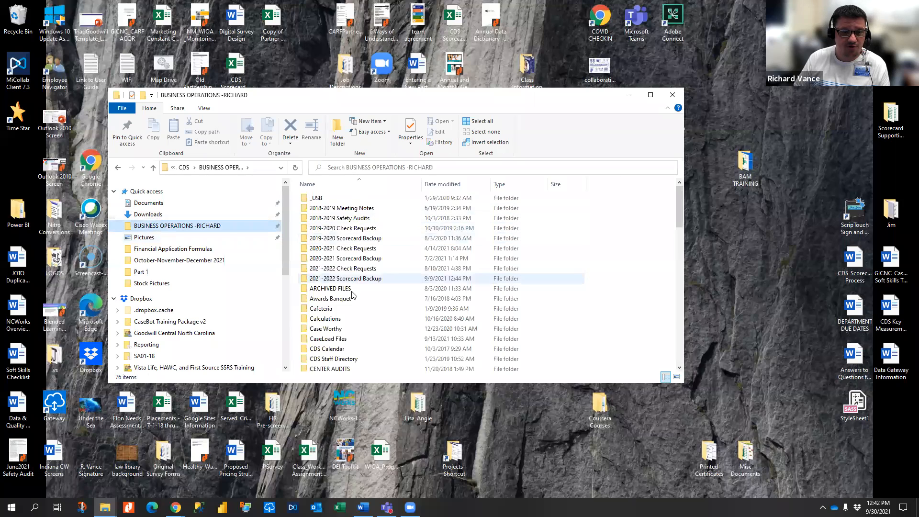
{"action": "scroll", "coordinate": [352, 294], "scroll_direction": "down", "scroll_amount": 12}
{"action": "left_click", "coordinate": [333, 246]}
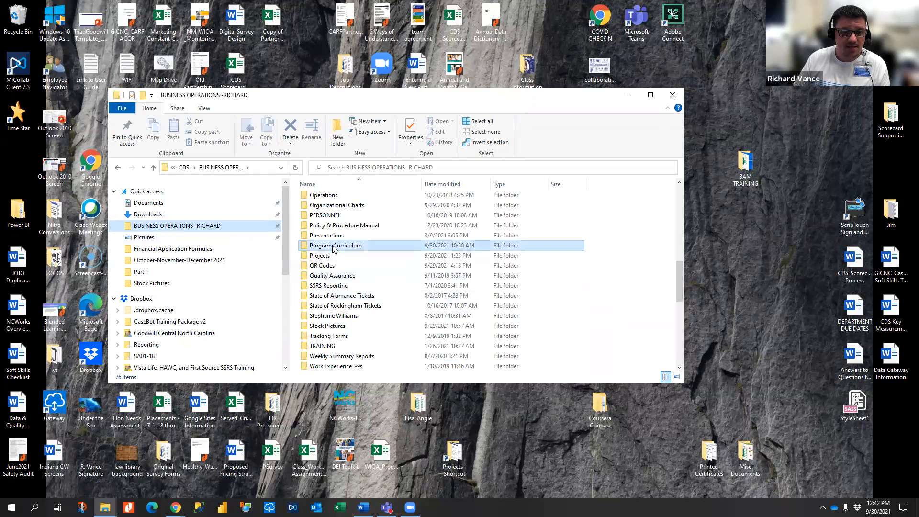
{"action": "double_click", "coordinate": [333, 247]}
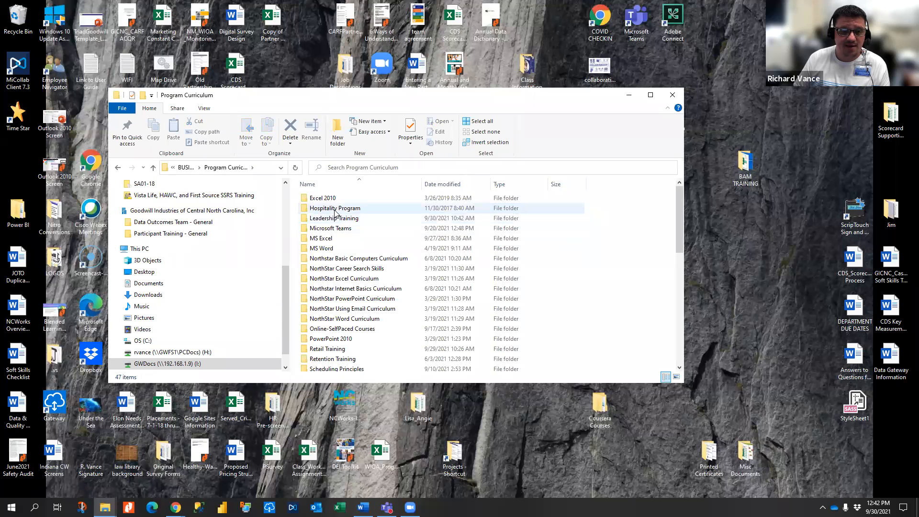
{"action": "double_click", "coordinate": [351, 217]}
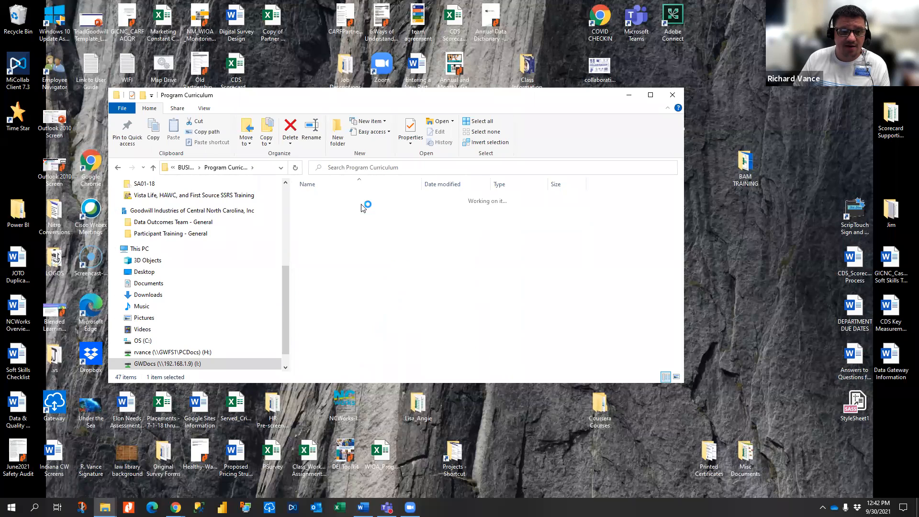
{"action": "left_click", "coordinate": [119, 167]}
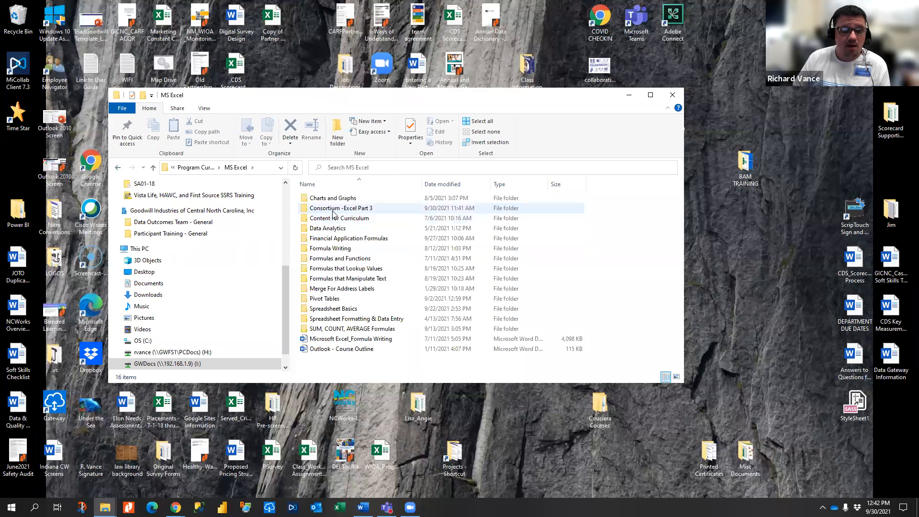
{"action": "double_click", "coordinate": [345, 208]}
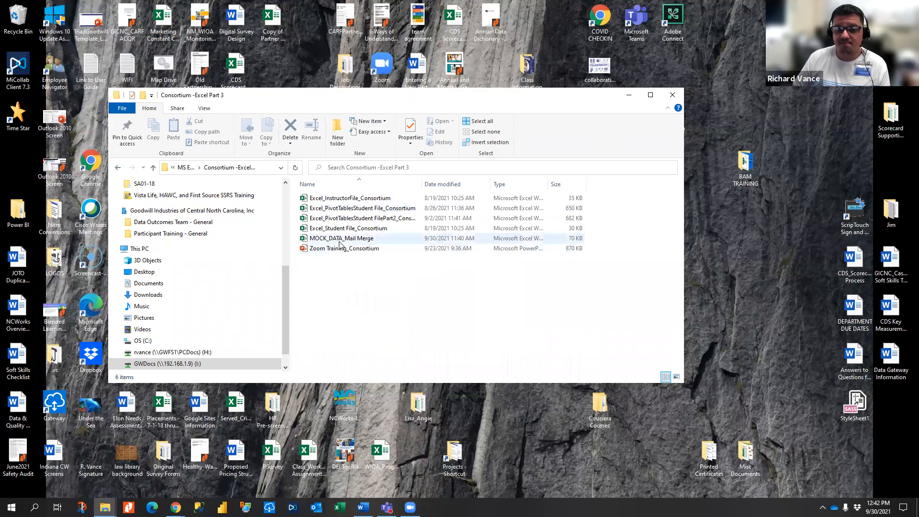
{"action": "double_click", "coordinate": [345, 239]}
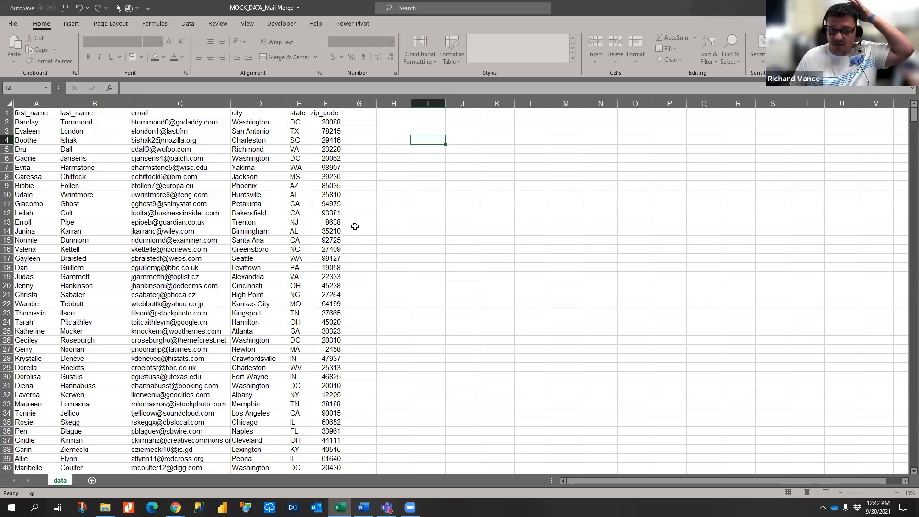
- Review the first_name through zip_code recipient columns, then close the workbook
{"action": "scroll", "coordinate": [220, 227], "scroll_direction": "up", "scroll_amount": 2}
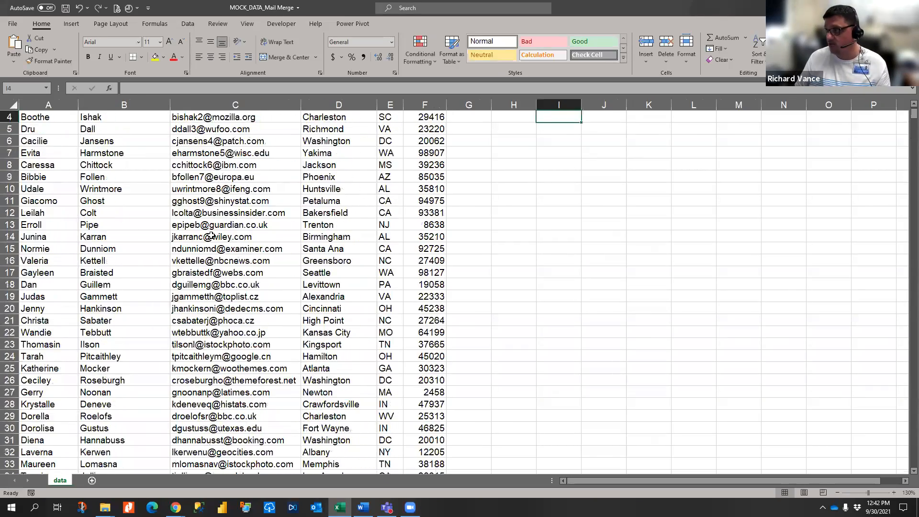
{"action": "scroll", "coordinate": [211, 236], "scroll_direction": "up", "scroll_amount": 1}
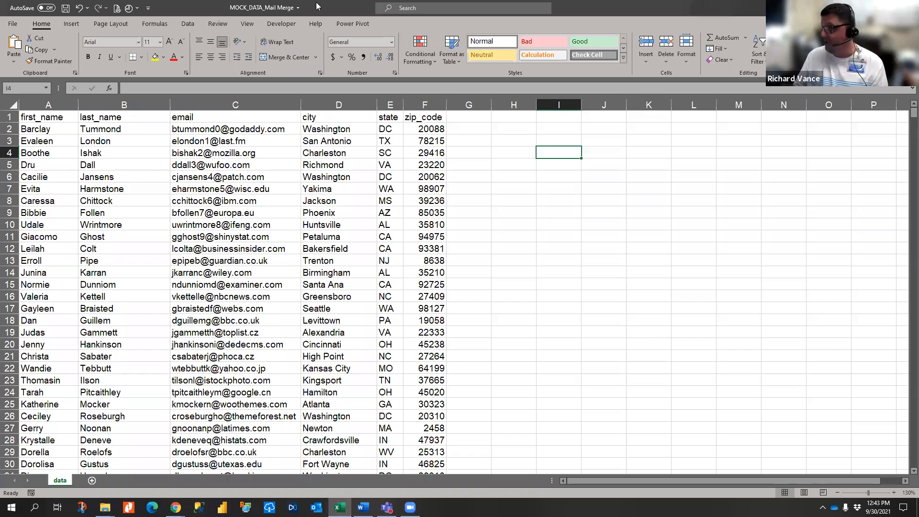
{"action": "left_click", "coordinate": [908, 7]}
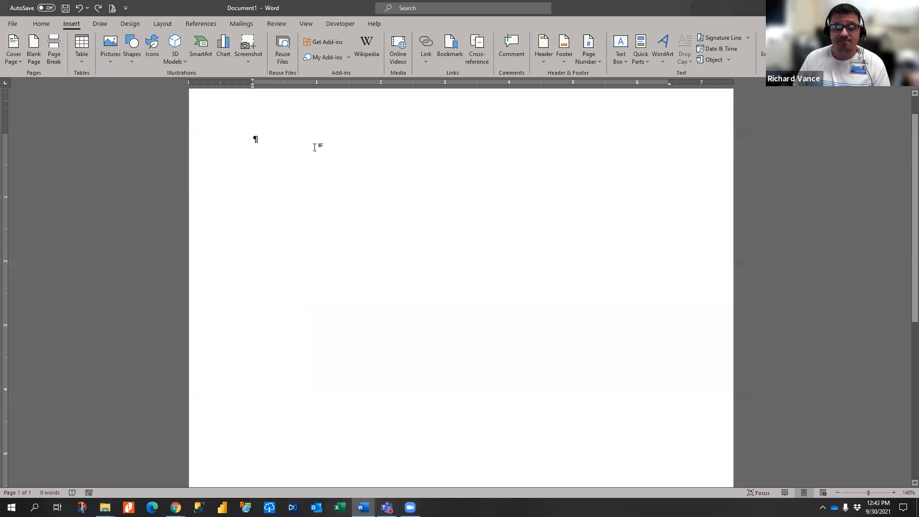
- Start a Letters mail merge for Document1 and bring up the Select Recipients options
{"action": "left_click", "coordinate": [240, 24]}
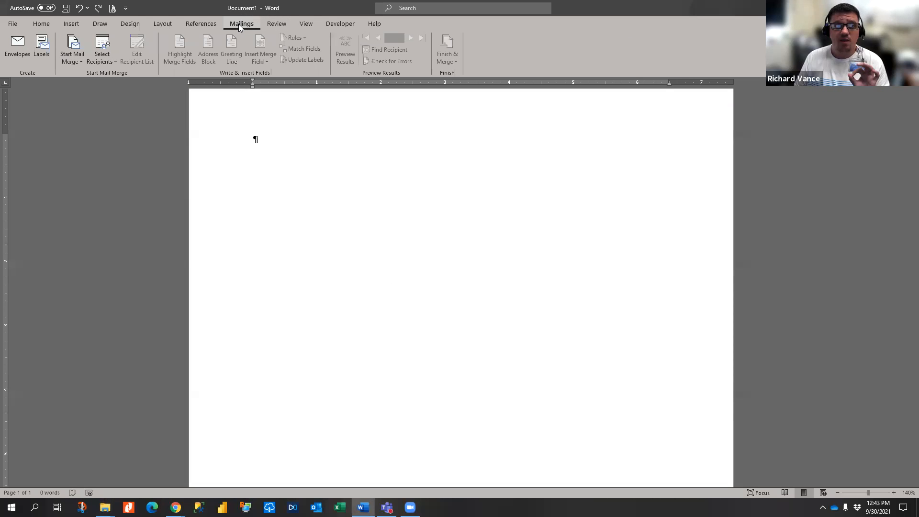
{"action": "left_click", "coordinate": [76, 59]}
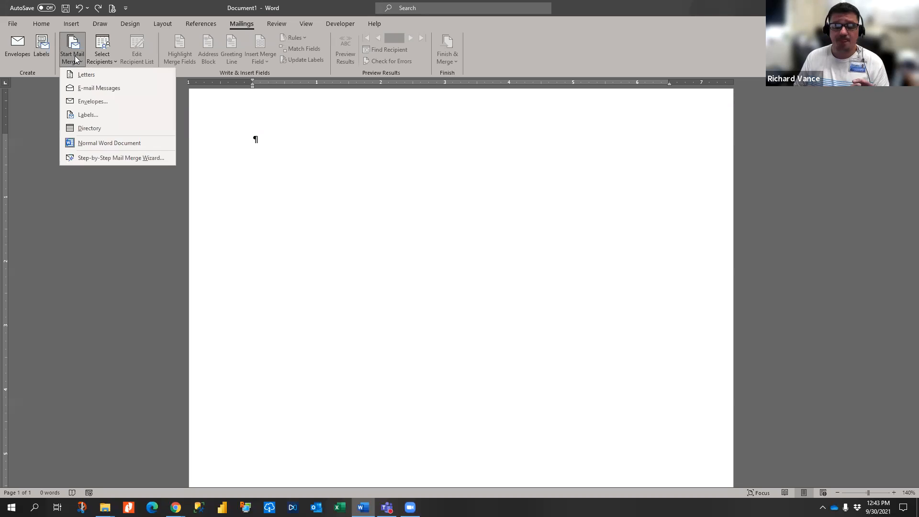
{"action": "left_click", "coordinate": [89, 78]}
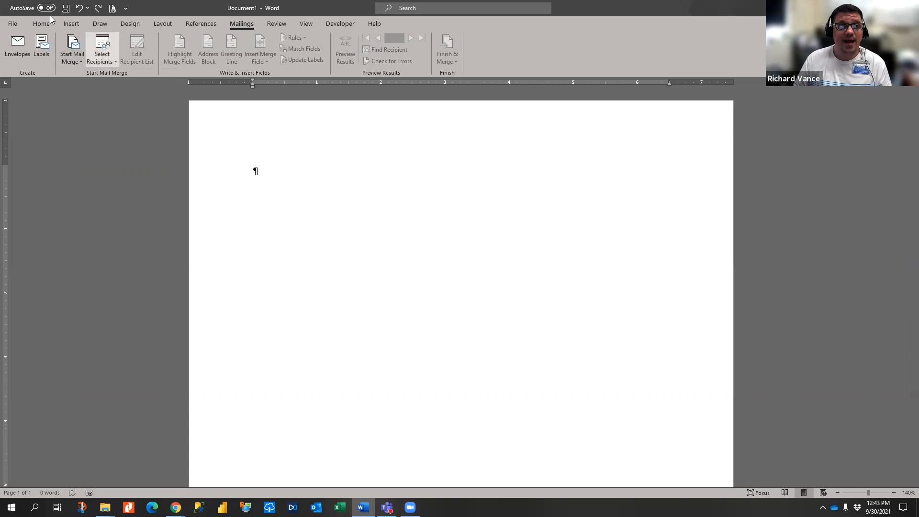
{"action": "left_click", "coordinate": [72, 26]}
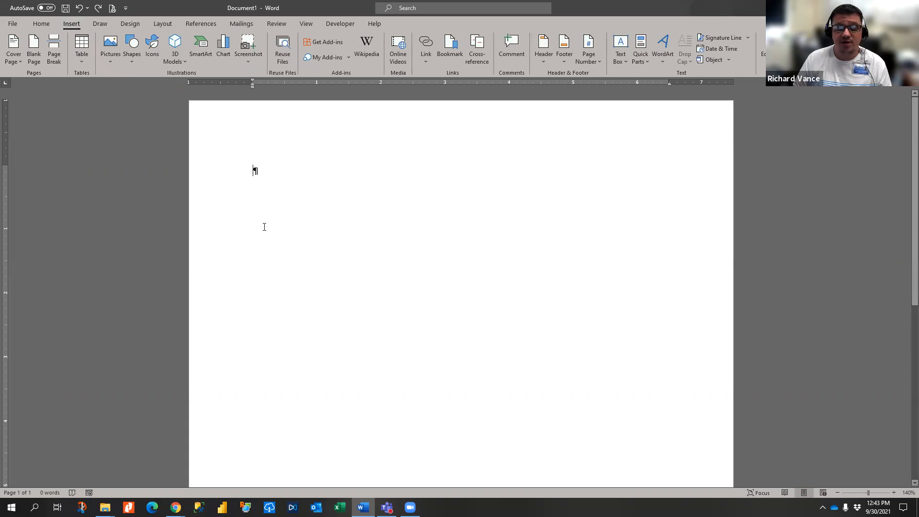
{"action": "left_click", "coordinate": [244, 25]}
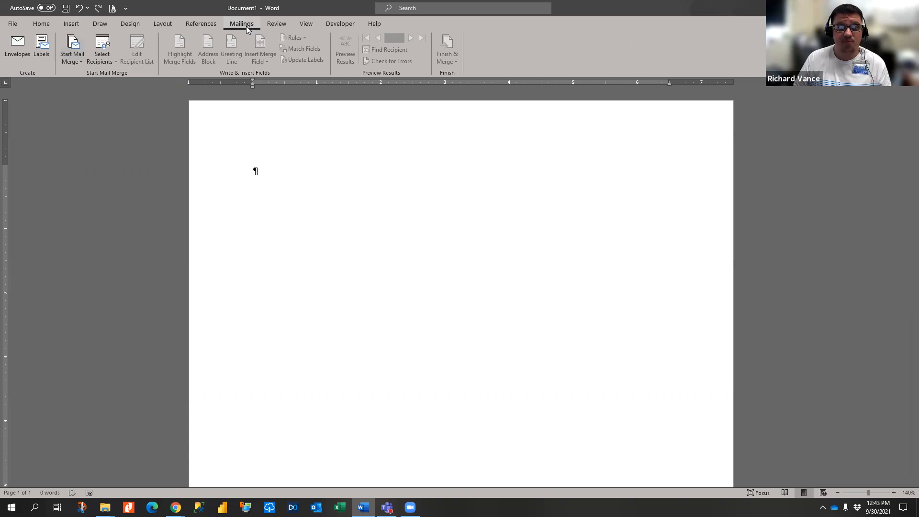
{"action": "left_click", "coordinate": [82, 57]}
{"action": "left_click", "coordinate": [106, 58]}
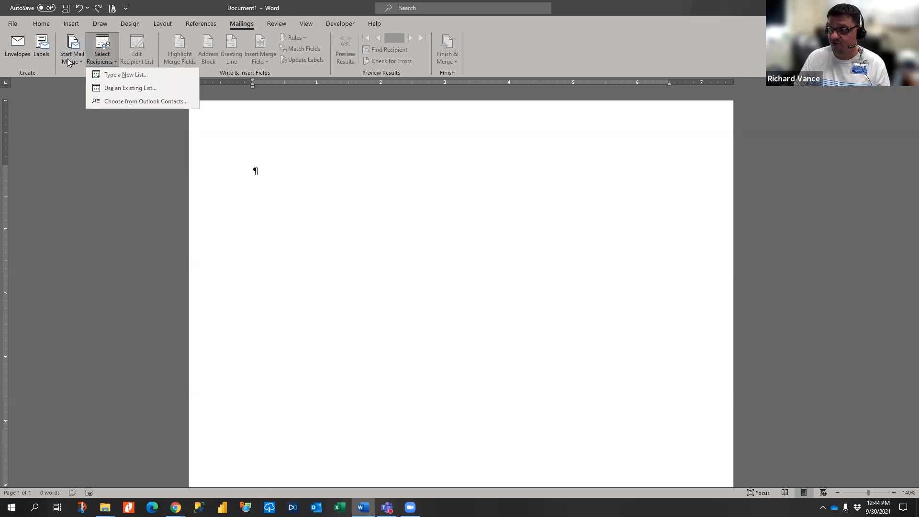
- Choose Use an Existing List and browse to Program Curriculum > MS Excel
{"action": "left_click", "coordinate": [140, 89]}
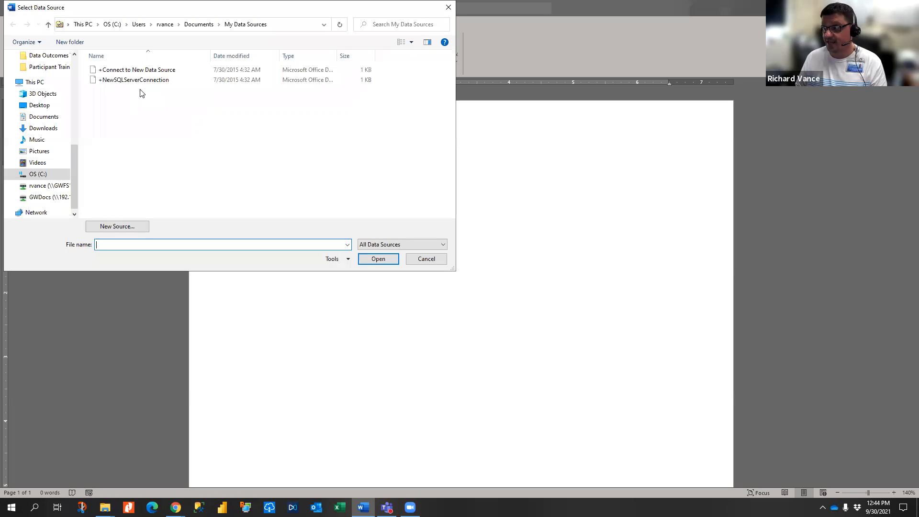
{"action": "scroll", "coordinate": [53, 105], "scroll_direction": "up", "scroll_amount": 5}
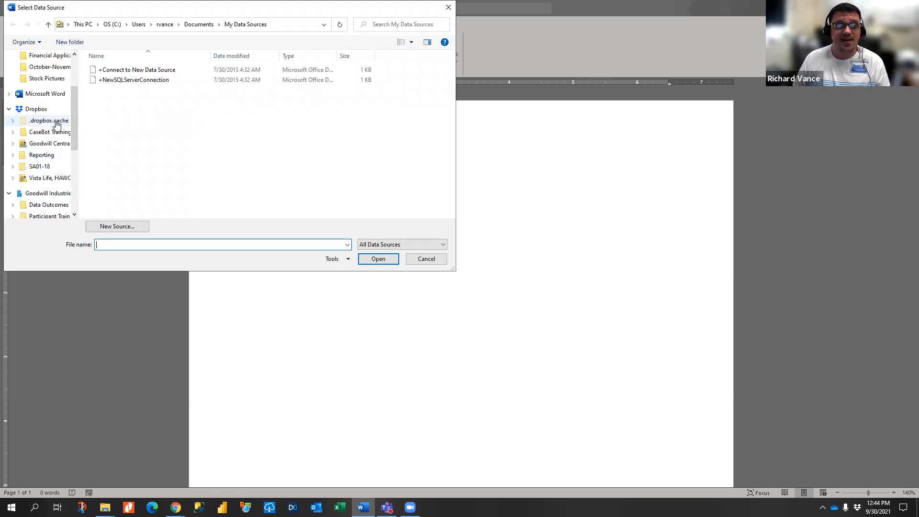
{"action": "scroll", "coordinate": [52, 84], "scroll_direction": "up", "scroll_amount": 1}
{"action": "left_click", "coordinate": [44, 56]}
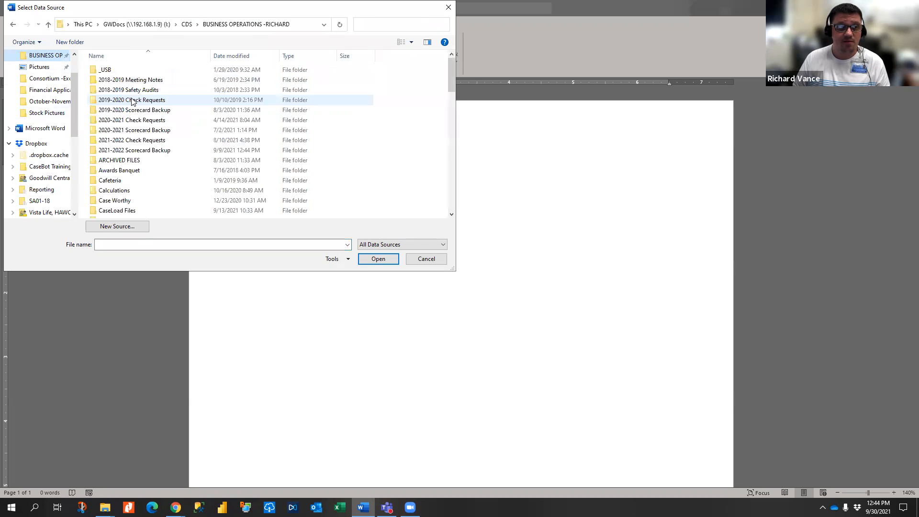
{"action": "scroll", "coordinate": [127, 134], "scroll_direction": "down", "scroll_amount": 1}
{"action": "scroll", "coordinate": [127, 135], "scroll_direction": "down", "scroll_amount": 10}
{"action": "scroll", "coordinate": [126, 115], "scroll_direction": "up", "scroll_amount": 1}
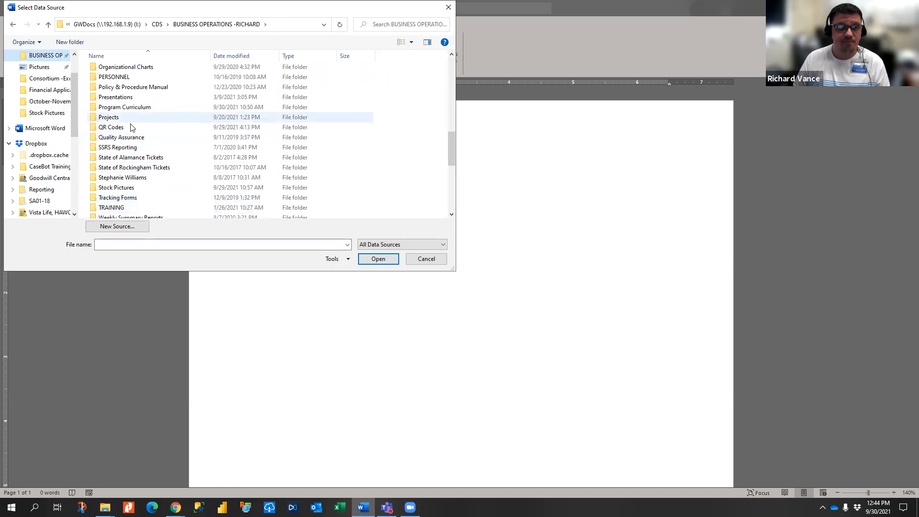
{"action": "double_click", "coordinate": [125, 107]}
{"action": "double_click", "coordinate": [119, 109]}
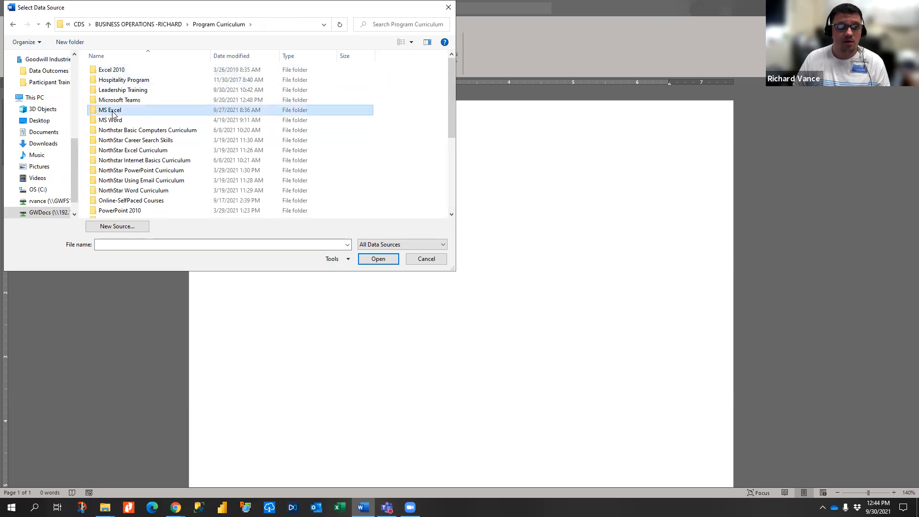
{"action": "double_click", "coordinate": [131, 90]}
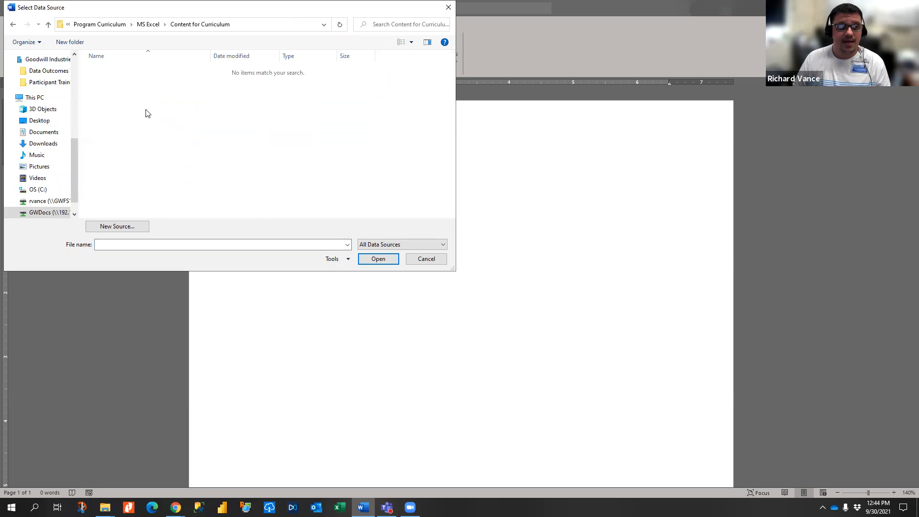
- Open MOCK_DATA_Mail Merge.xlsx from Consortium -Excel Part 3 and confirm the data$ sheet
{"action": "left_click", "coordinate": [13, 24]}
{"action": "double_click", "coordinate": [129, 80]}
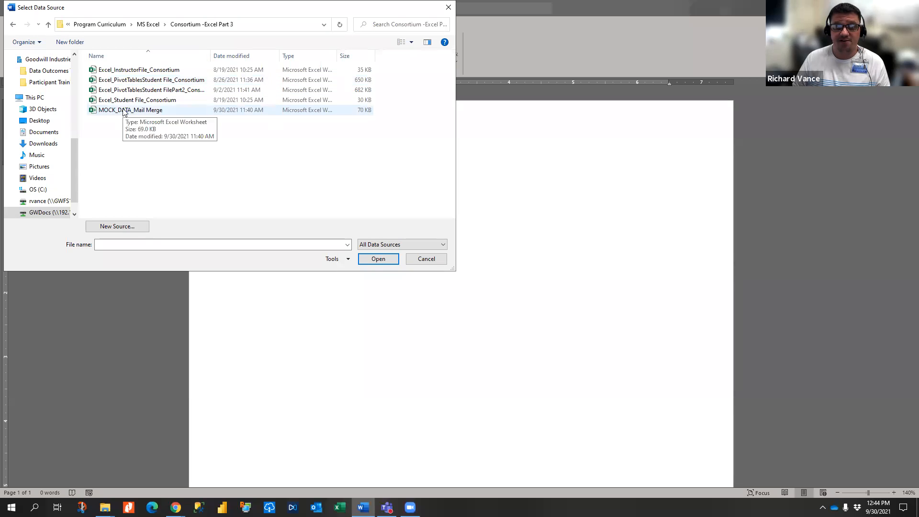
{"action": "double_click", "coordinate": [123, 110]}
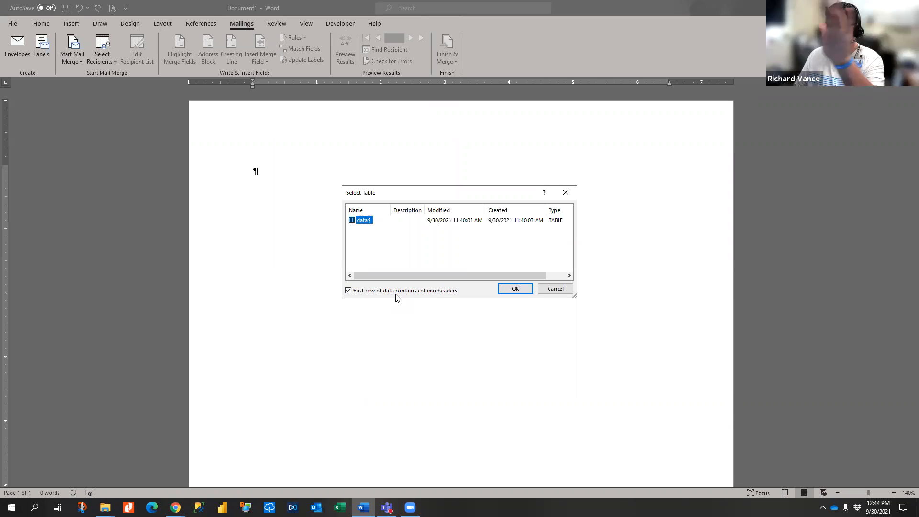
{"action": "left_click", "coordinate": [515, 289]}
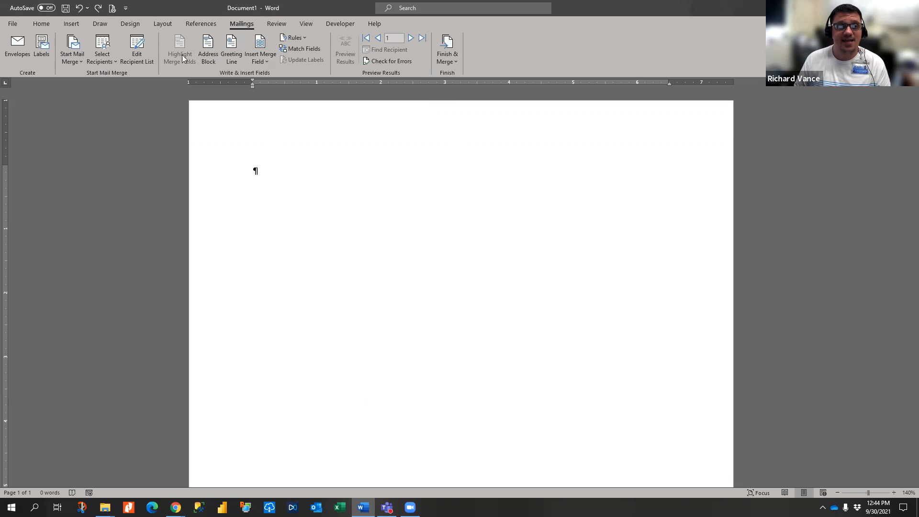
- Insert «first_name» and «last_name» merge fields on the first address line
{"action": "left_click", "coordinate": [260, 61]}
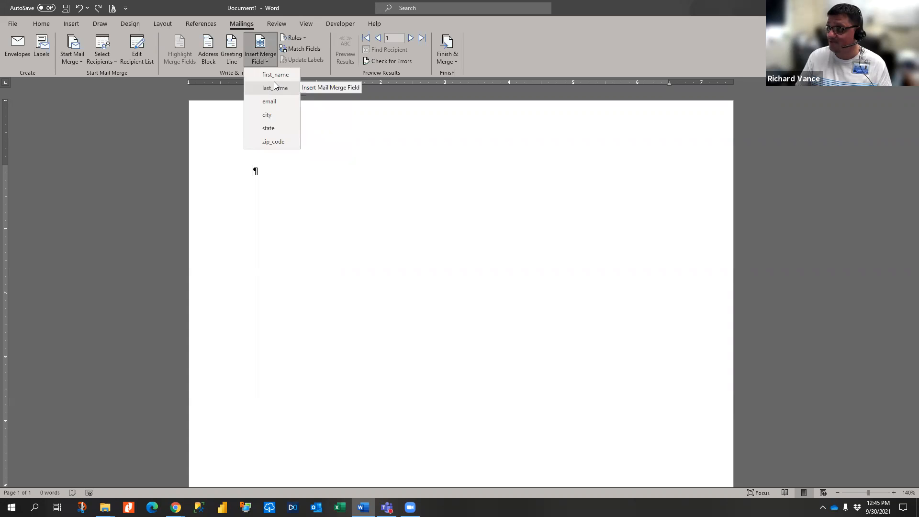
{"action": "left_click", "coordinate": [288, 79]}
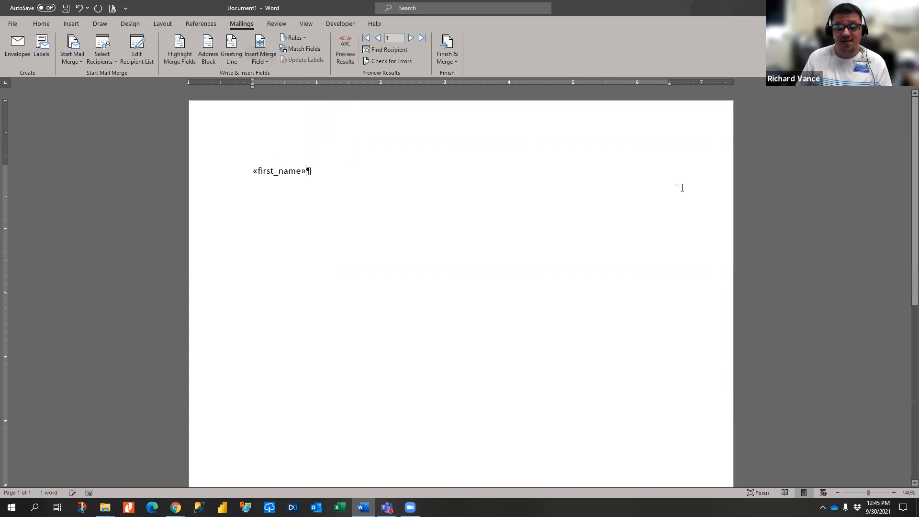
{"action": "left_click", "coordinate": [260, 65]}
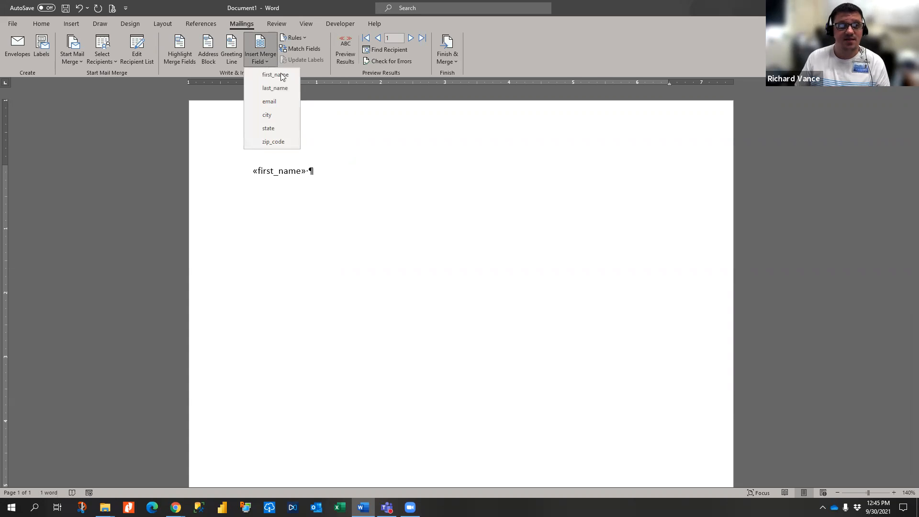
{"action": "left_click", "coordinate": [284, 89]}
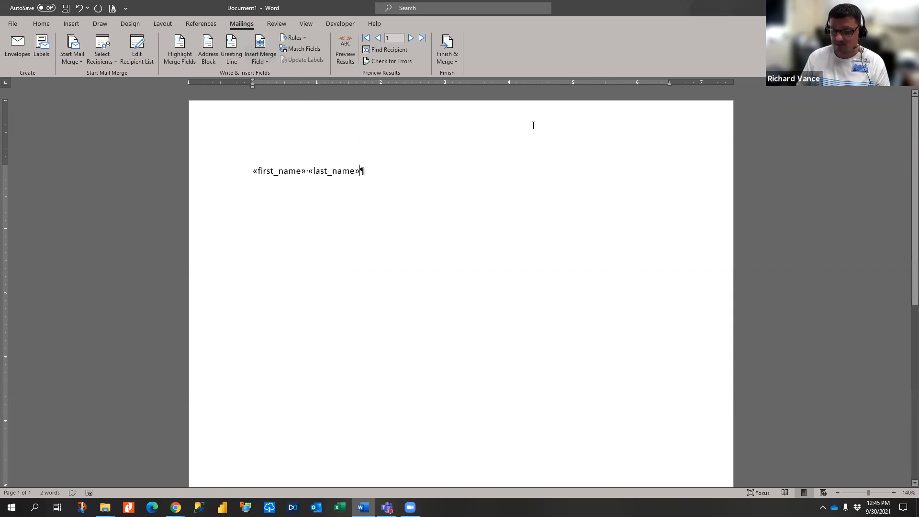
{"action": "key", "text": "Return"}
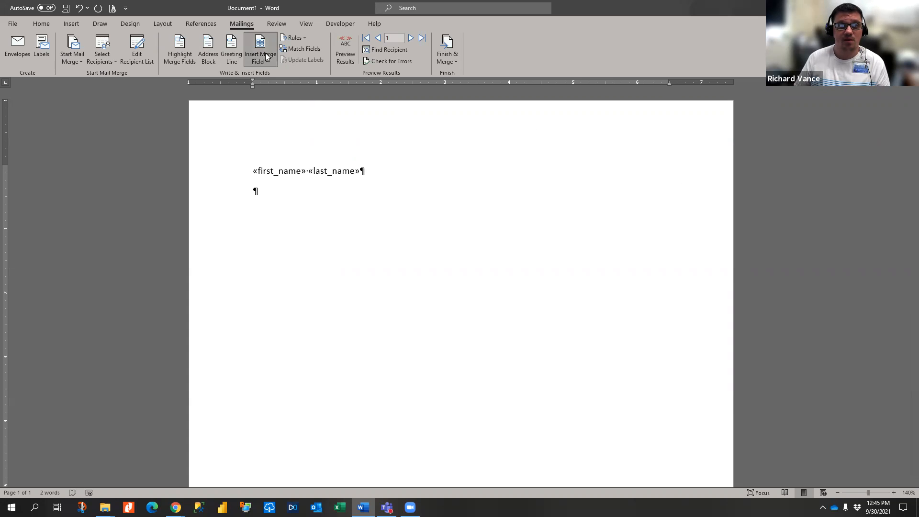
- Add «city», «state» «zip_code» merge fields on the next line, then blank lines
{"action": "left_click", "coordinate": [259, 61]}
{"action": "left_click", "coordinate": [267, 116]}
{"action": "type", "text": ","}
{"action": "left_click", "coordinate": [261, 61]}
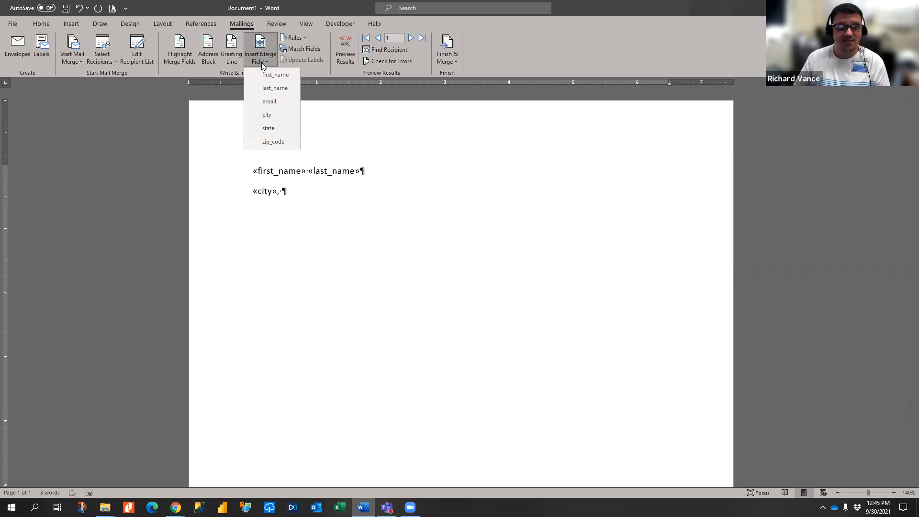
{"action": "left_click", "coordinate": [268, 128]}
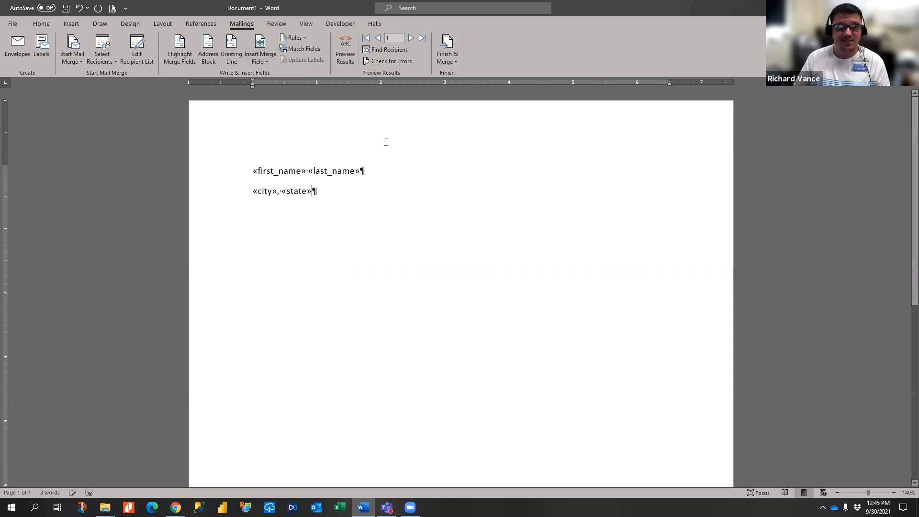
{"action": "left_click", "coordinate": [261, 61]}
{"action": "left_click", "coordinate": [267, 142]}
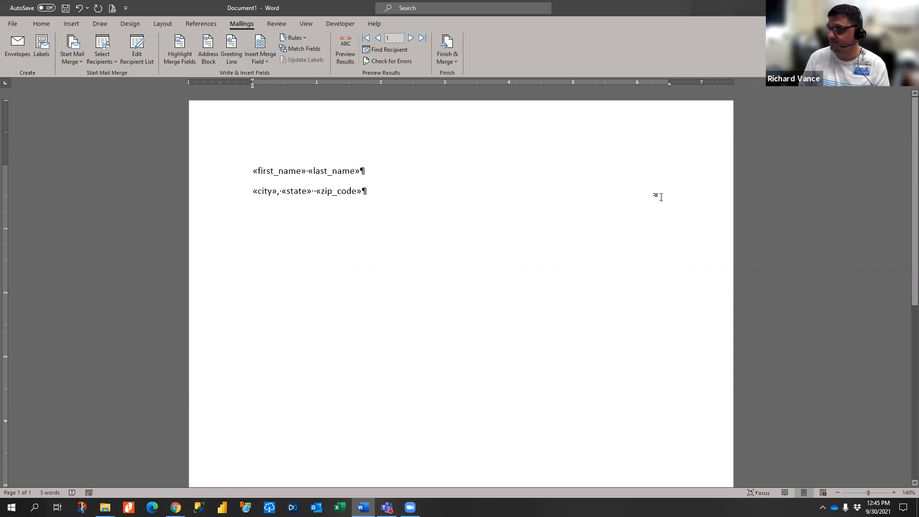
{"action": "key", "text": "Return"}
{"action": "key", "text": "Return"}
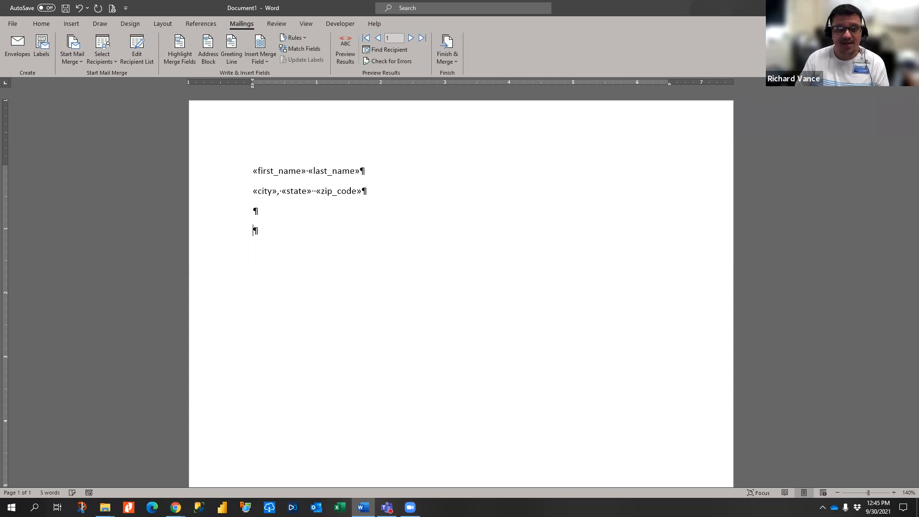
- Insert a Greeting Line with the default 'Dear' full-name format and 'Dear Sir or Madam,' fallback
{"action": "left_click", "coordinate": [234, 66]}
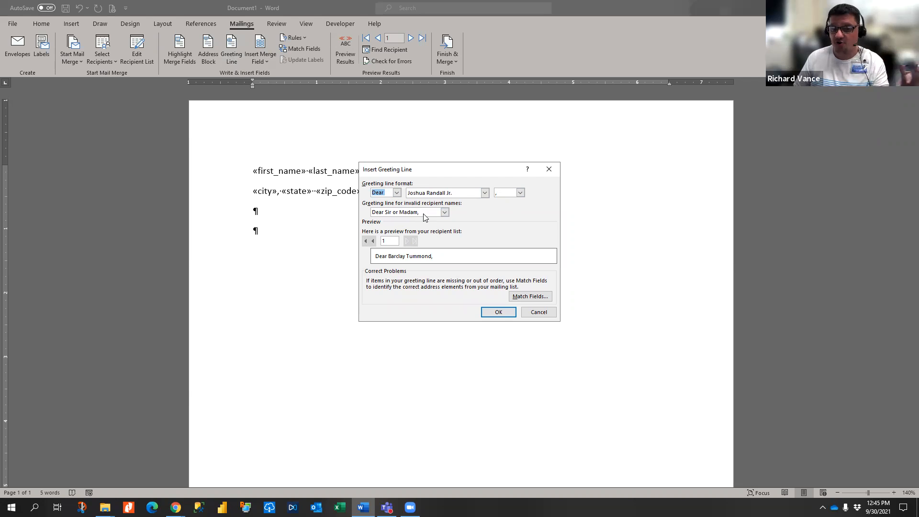
{"action": "left_click", "coordinate": [445, 212]}
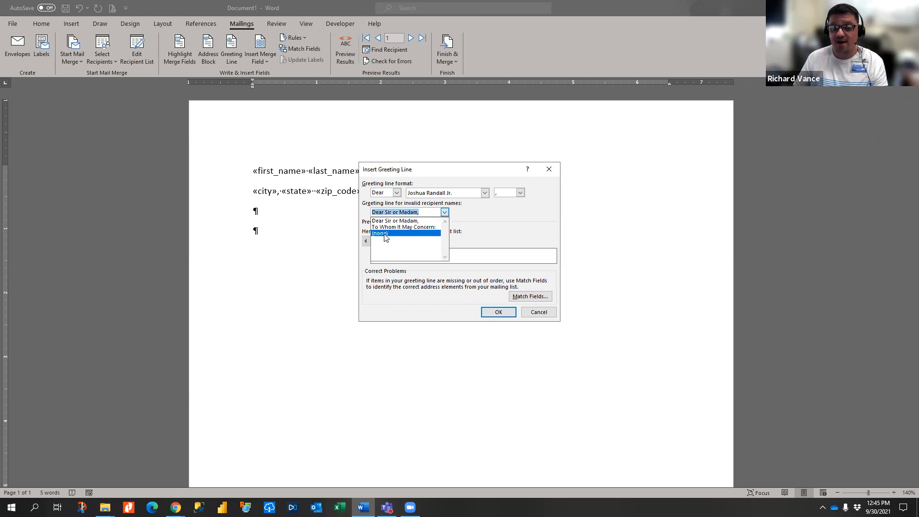
{"action": "left_click", "coordinate": [485, 193]}
{"action": "left_click", "coordinate": [485, 192]}
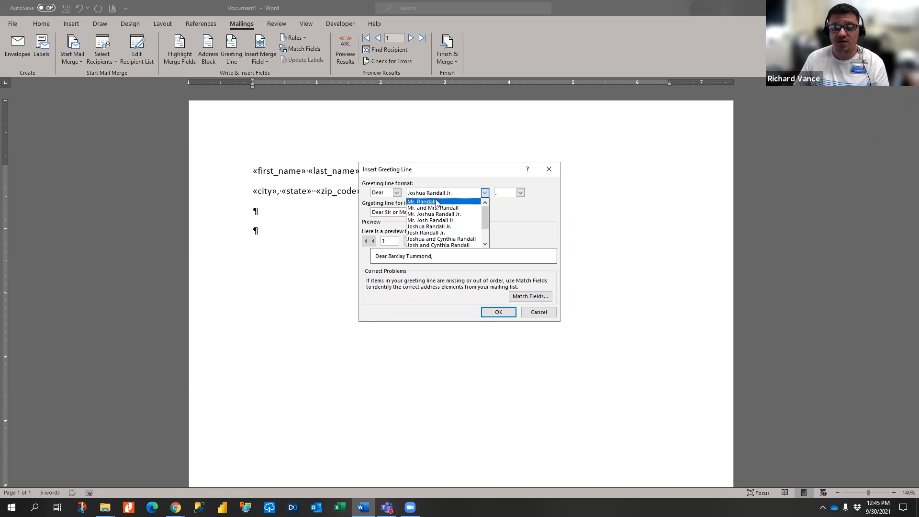
{"action": "left_click", "coordinate": [484, 190]}
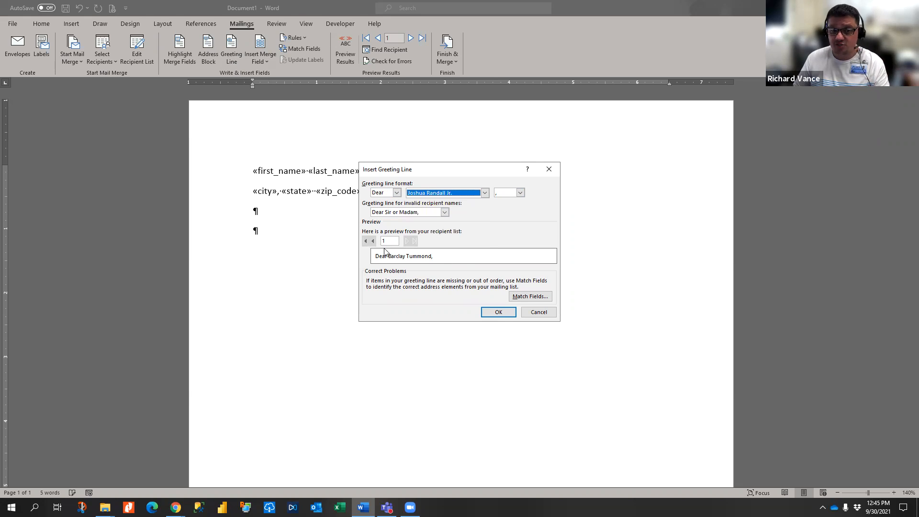
{"action": "left_click", "coordinate": [497, 312]}
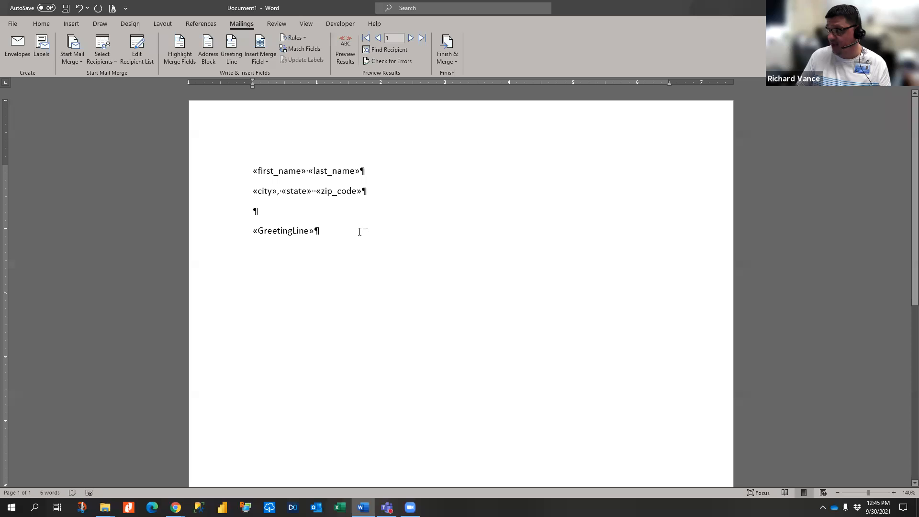
- Type the body sentence 'This letter is to inform you of.....' below the greeting
{"action": "key", "text": "Return"}
{"action": "key", "text": "Return"}
{"action": "type", "text": "T"}
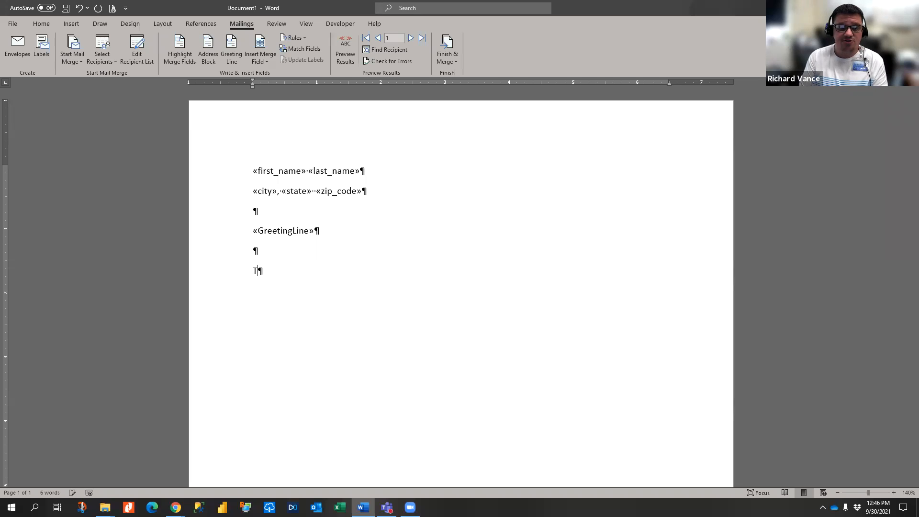
{"action": "type", "text": "his letter is to informat"}
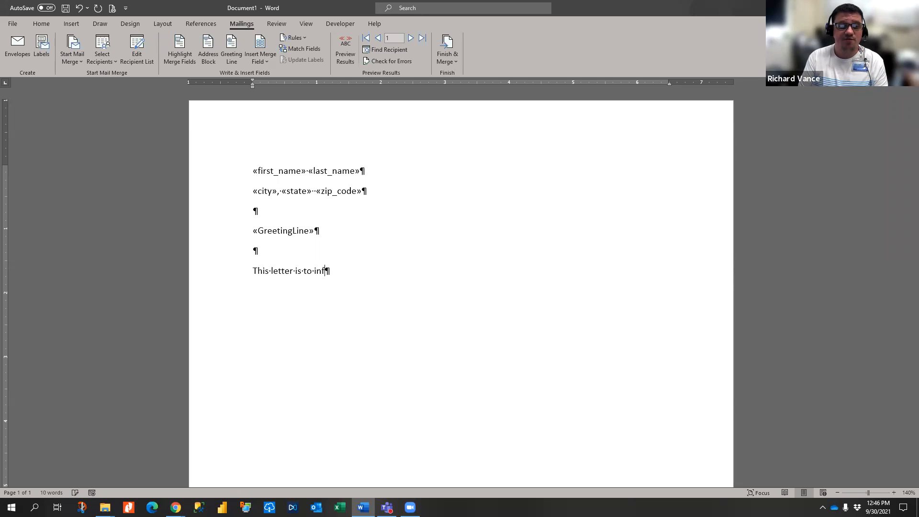
{"action": "key", "text": "BackSpace"}
{"action": "key", "text": "BackSpace"}
{"action": "type", "text": "you o"}
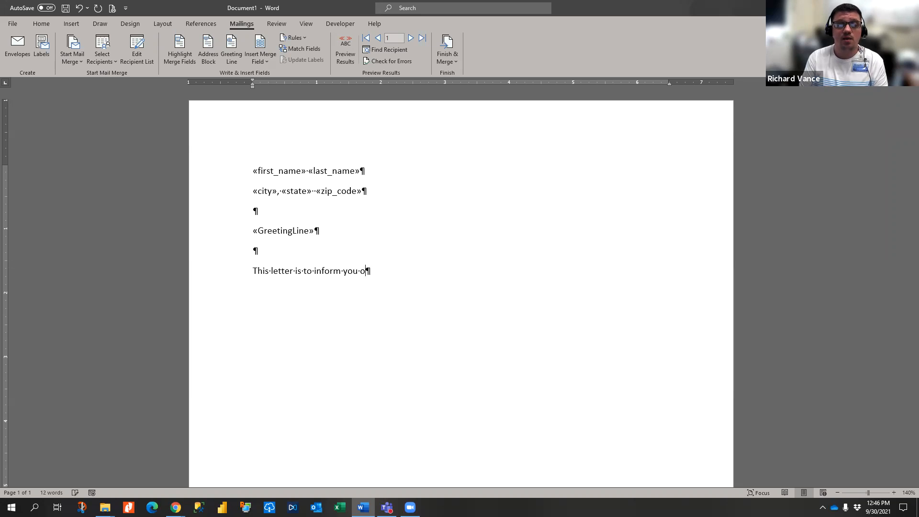
{"action": "type", "text": "f....."}
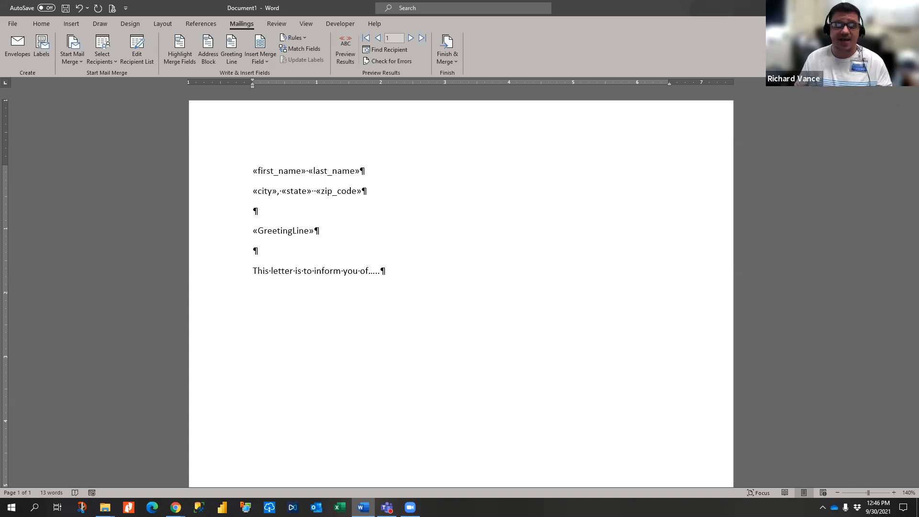
- Make the two address lines bold and enlarge them to 14 pt
{"action": "left_click_drag", "start_coordinate": [214, 170], "coordinate": [216, 189]}
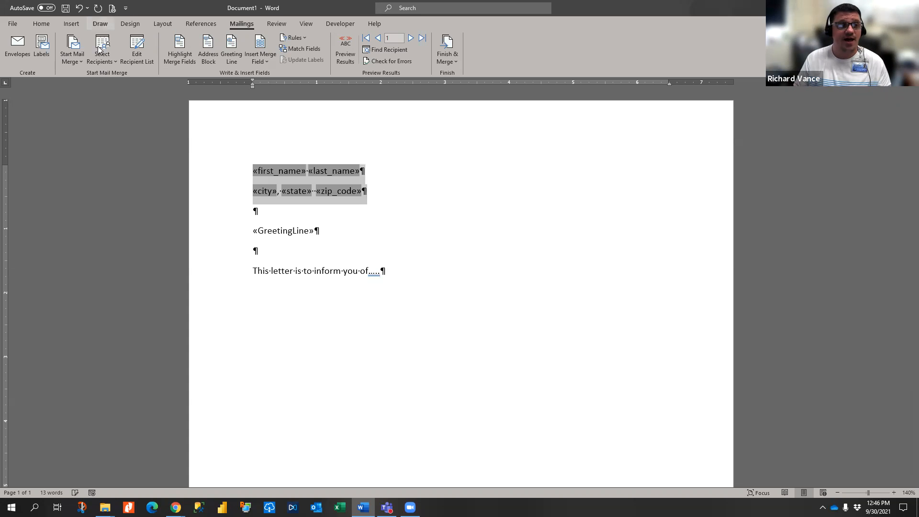
{"action": "left_click", "coordinate": [41, 23]}
{"action": "left_click", "coordinate": [88, 57]}
{"action": "left_click", "coordinate": [164, 42]}
{"action": "left_click", "coordinate": [164, 42]}
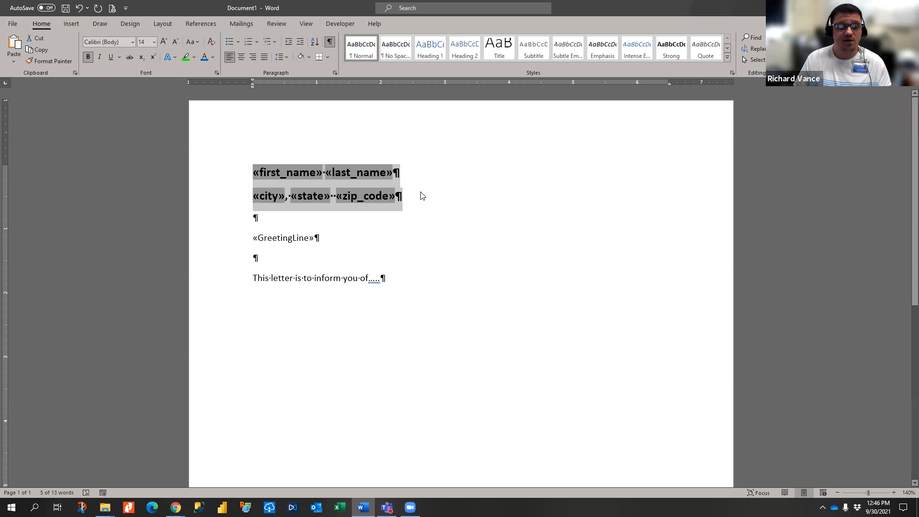
{"action": "left_click", "coordinate": [443, 229]}
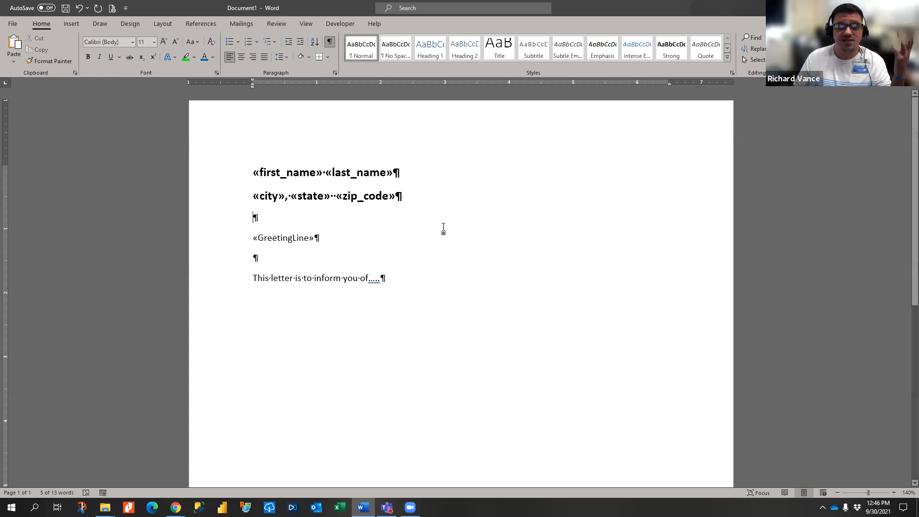
{"action": "left_click", "coordinate": [245, 27]}
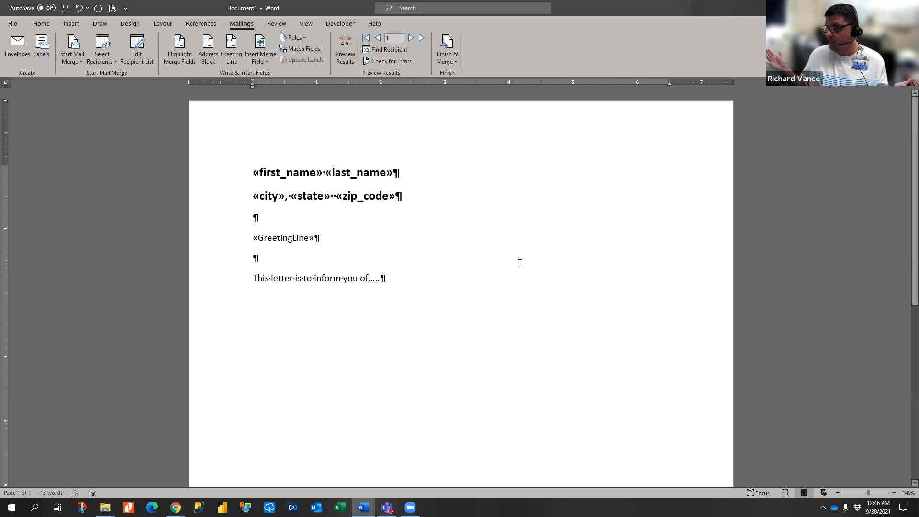
- Preview the letter with real recipient data and step forward through eleven records
{"action": "left_click", "coordinate": [346, 54]}
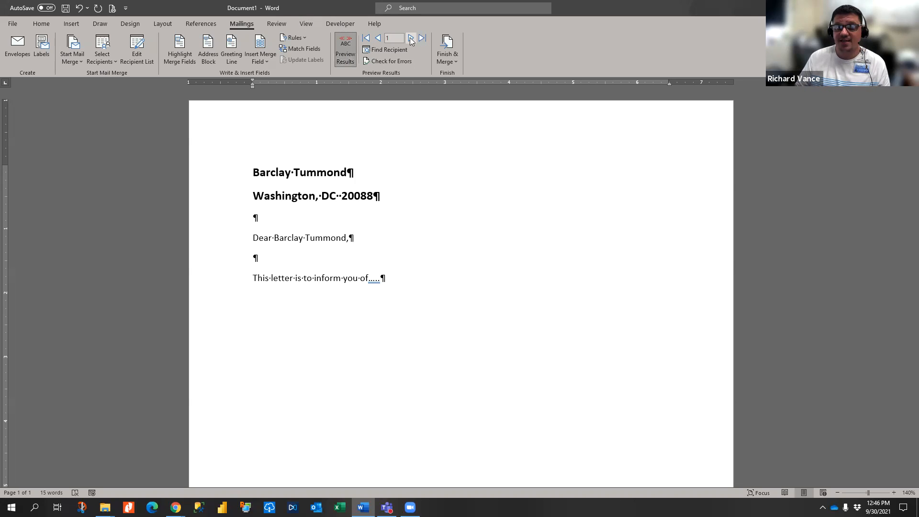
{"action": "left_click", "coordinate": [411, 38]}
{"action": "left_click", "coordinate": [411, 39]}
{"action": "left_click", "coordinate": [411, 38]}
{"action": "left_click", "coordinate": [410, 38]}
{"action": "left_click", "coordinate": [410, 39]}
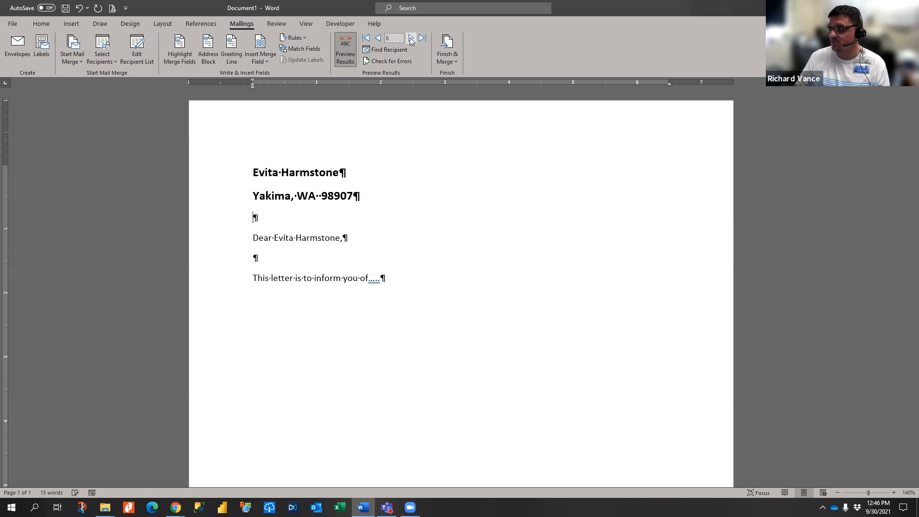
{"action": "left_click", "coordinate": [411, 39]}
{"action": "left_click", "coordinate": [410, 38]}
{"action": "left_click", "coordinate": [411, 39]}
{"action": "left_click", "coordinate": [410, 39]}
{"action": "left_click", "coordinate": [411, 38]}
{"action": "left_click", "coordinate": [410, 39]}
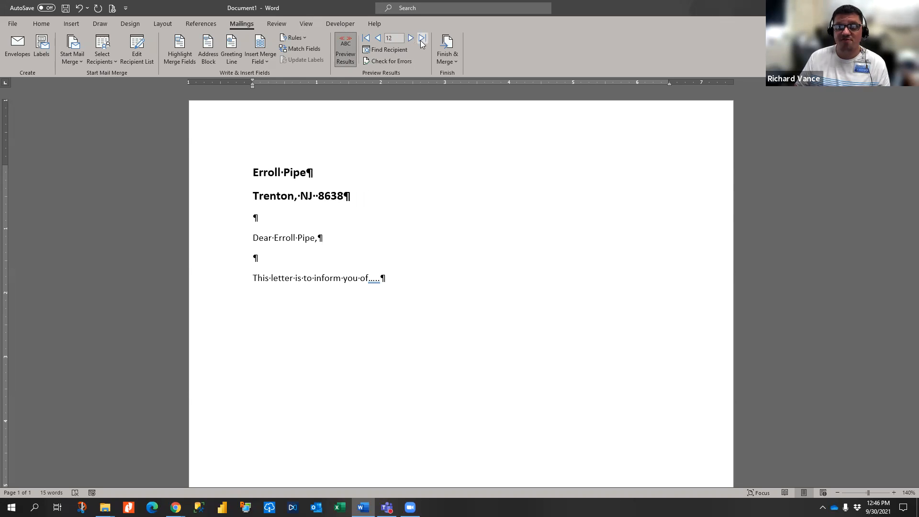
- Jump to the last record (1000), return to record 1, and show the Finish & Merge options
{"action": "left_click", "coordinate": [421, 38]}
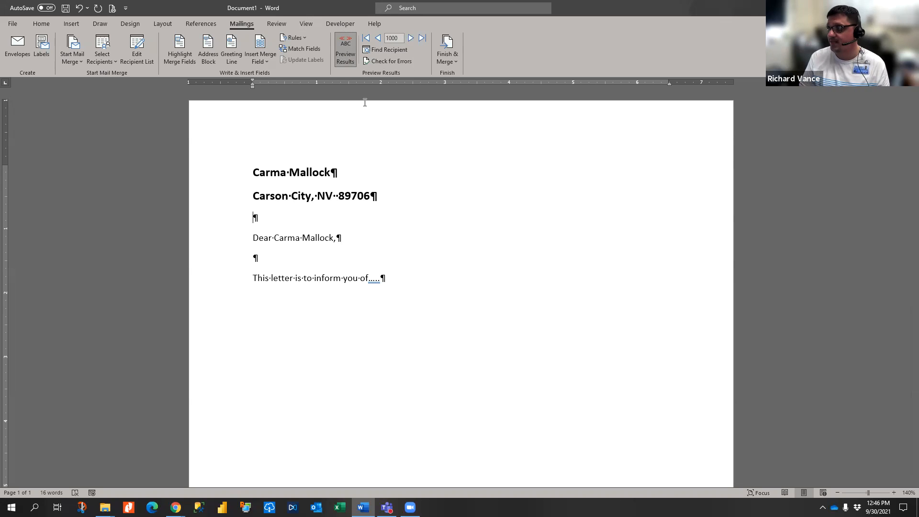
{"action": "left_click", "coordinate": [366, 38]}
{"action": "left_click", "coordinate": [448, 57]}
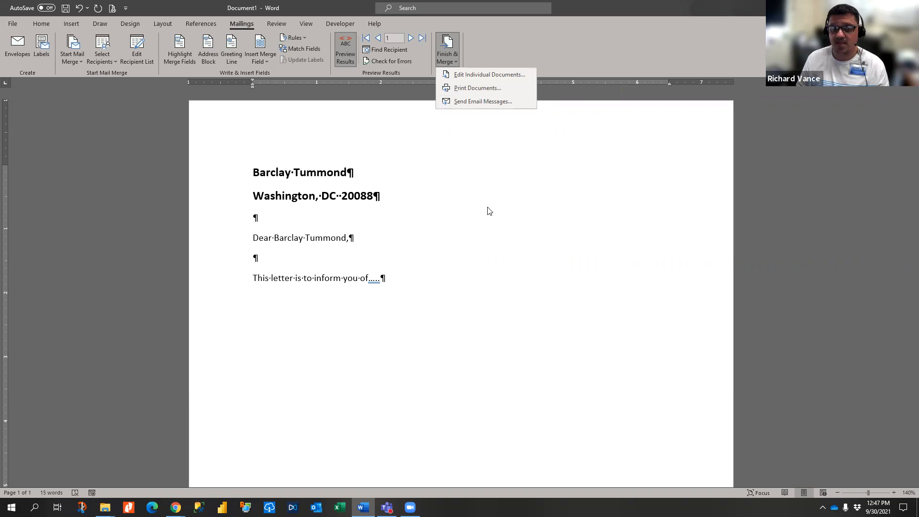
- Browse two more recipient records, then close the letter with Don't Save
{"action": "left_click", "coordinate": [373, 37]}
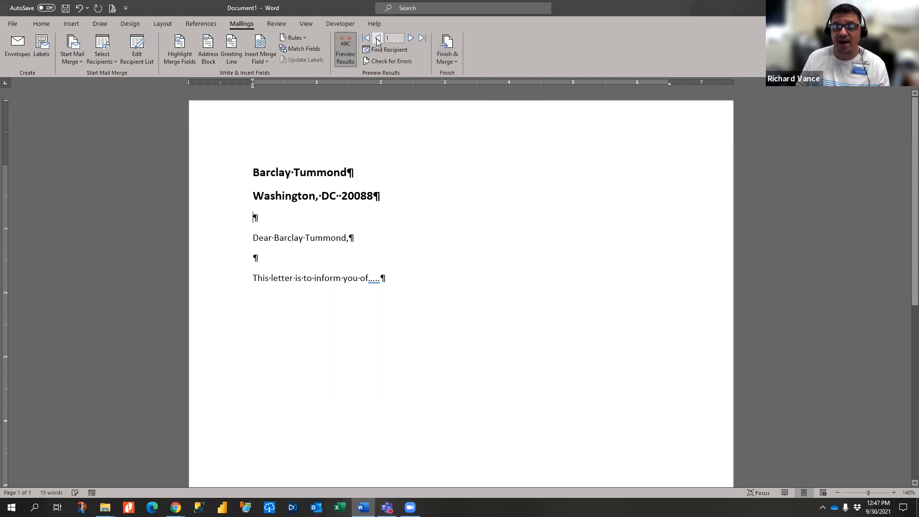
{"action": "left_click", "coordinate": [411, 38]}
{"action": "left_click", "coordinate": [411, 38]}
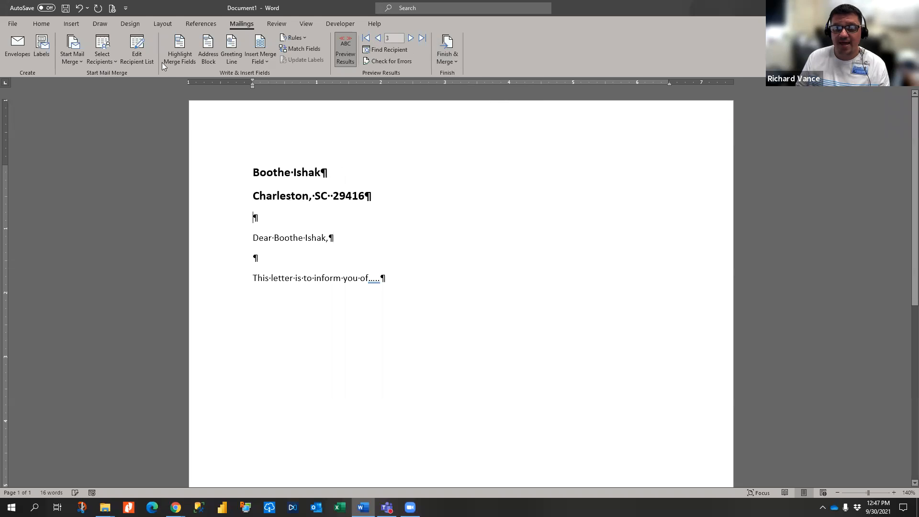
{"action": "left_click", "coordinate": [71, 52]}
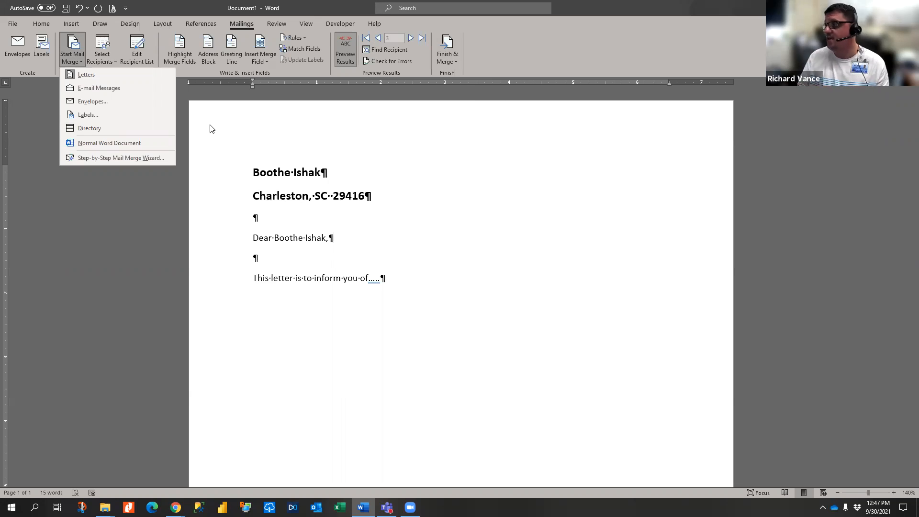
{"action": "left_click", "coordinate": [661, 8]}
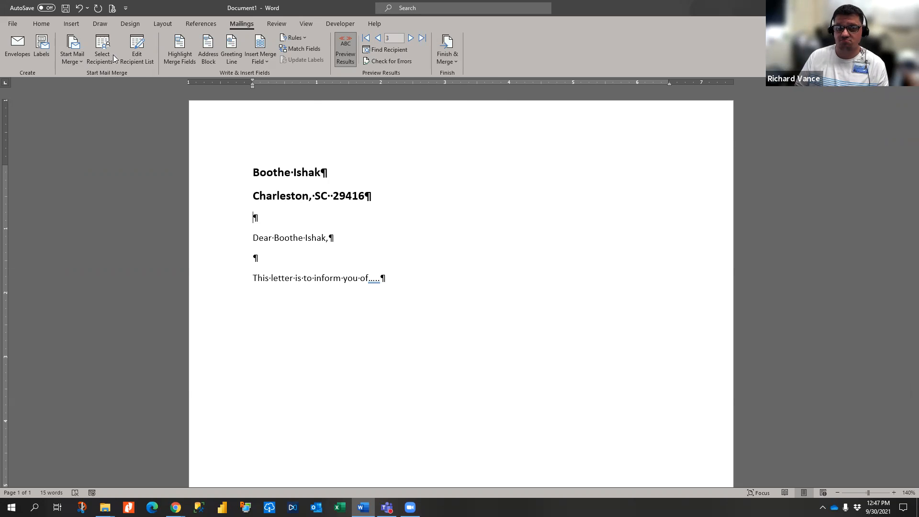
{"action": "key", "text": "ctrl+w"}
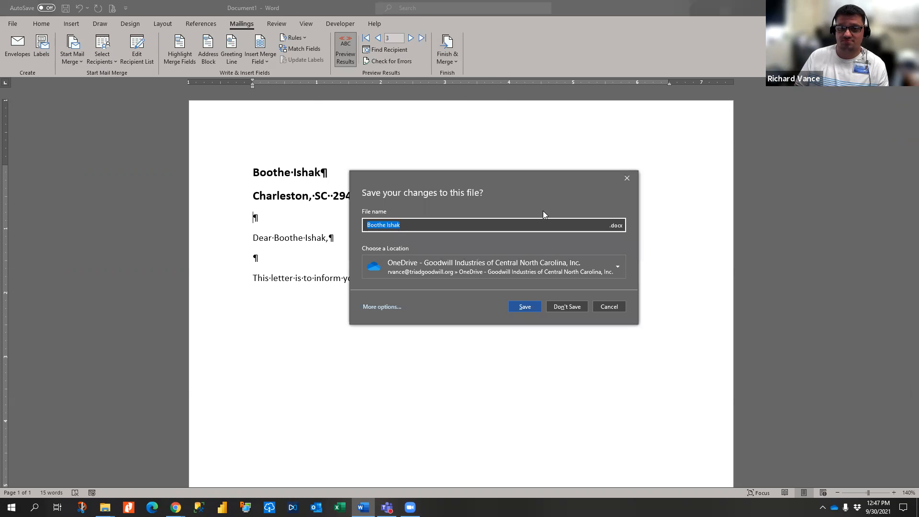
{"action": "left_click", "coordinate": [567, 305]}
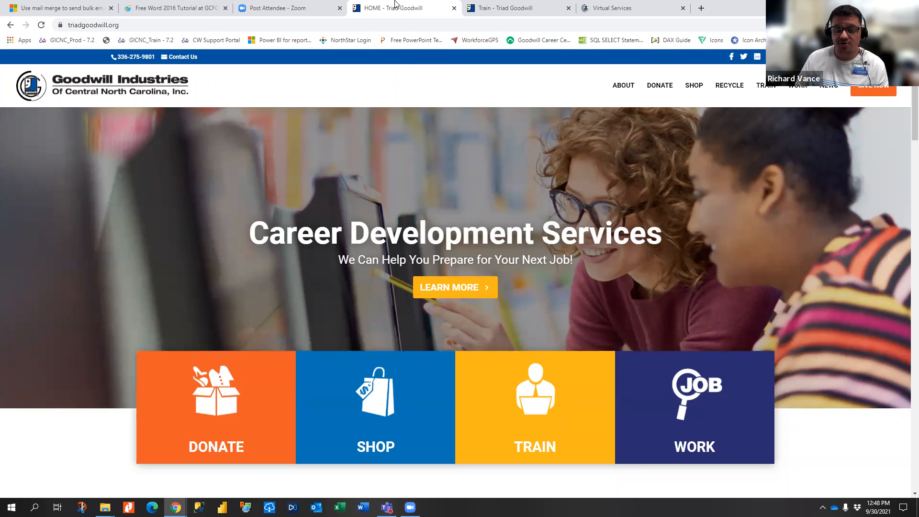
- Open the Goodwill Train page and close the old duplicate Train and Virtual Services tabs
{"action": "scroll", "coordinate": [417, 289], "scroll_direction": "down", "scroll_amount": 1}
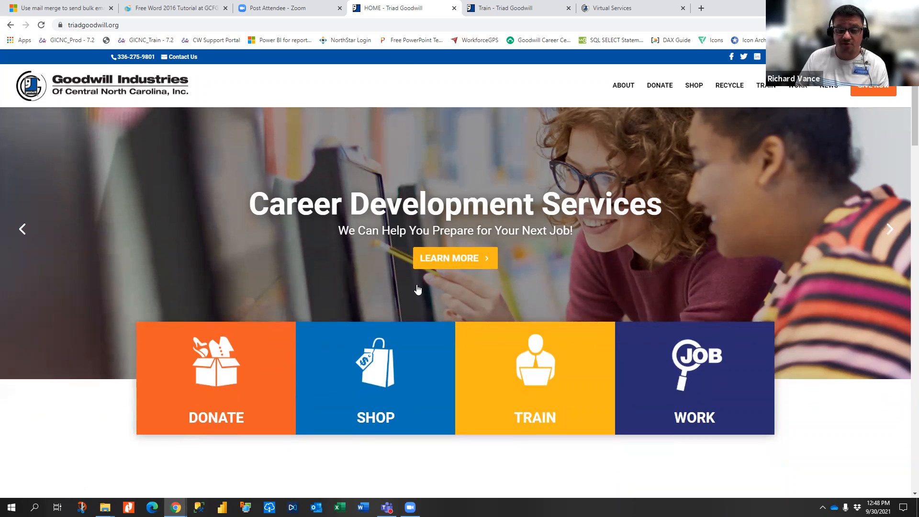
{"action": "scroll", "coordinate": [417, 289], "scroll_direction": "down", "scroll_amount": 2}
{"action": "scroll", "coordinate": [417, 289], "scroll_direction": "up", "scroll_amount": 3}
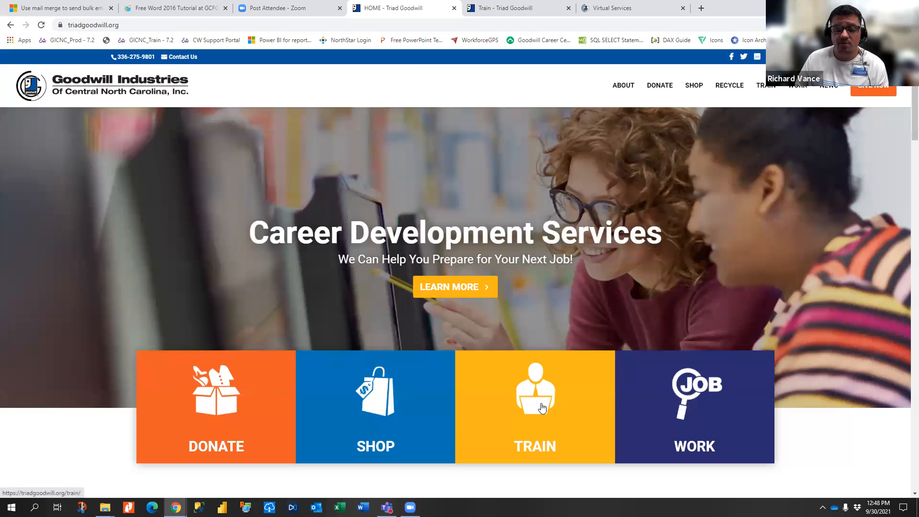
{"action": "left_click", "coordinate": [542, 407]}
{"action": "left_click", "coordinate": [673, 8]}
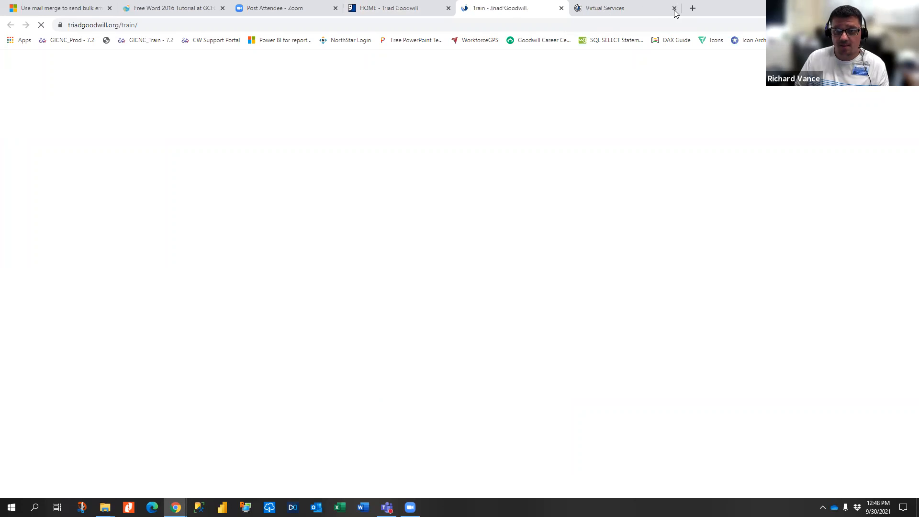
{"action": "left_click", "coordinate": [674, 8]}
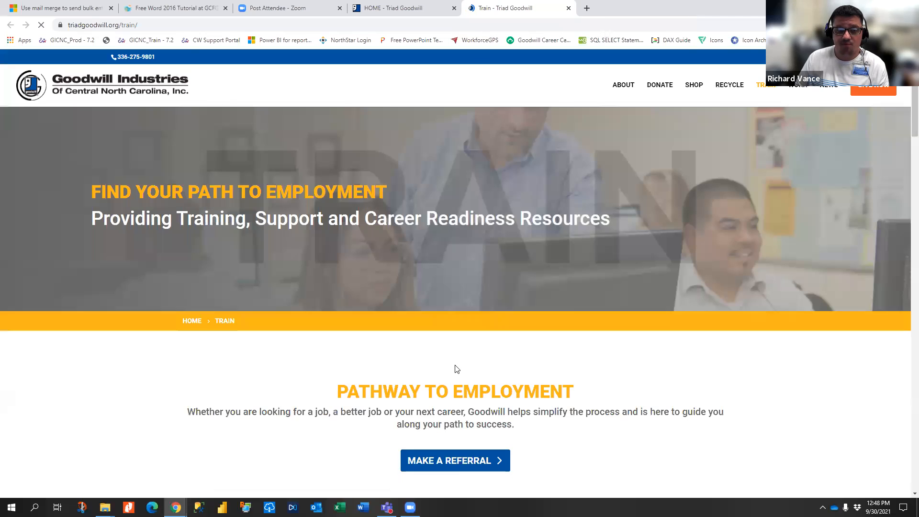
- Open the Virtual Services site and go to its Schedule an Appointment page
{"action": "scroll", "coordinate": [454, 369], "scroll_direction": "down", "scroll_amount": 5}
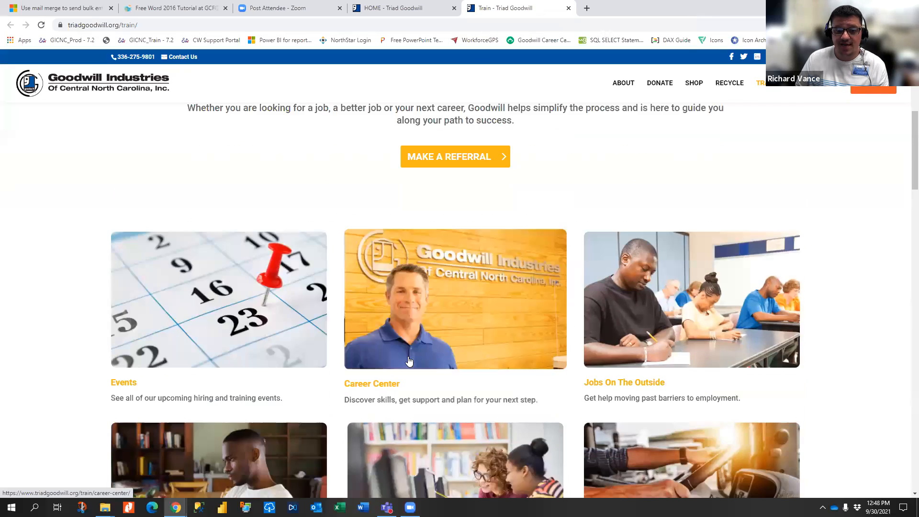
{"action": "scroll", "coordinate": [409, 361], "scroll_direction": "down", "scroll_amount": 2}
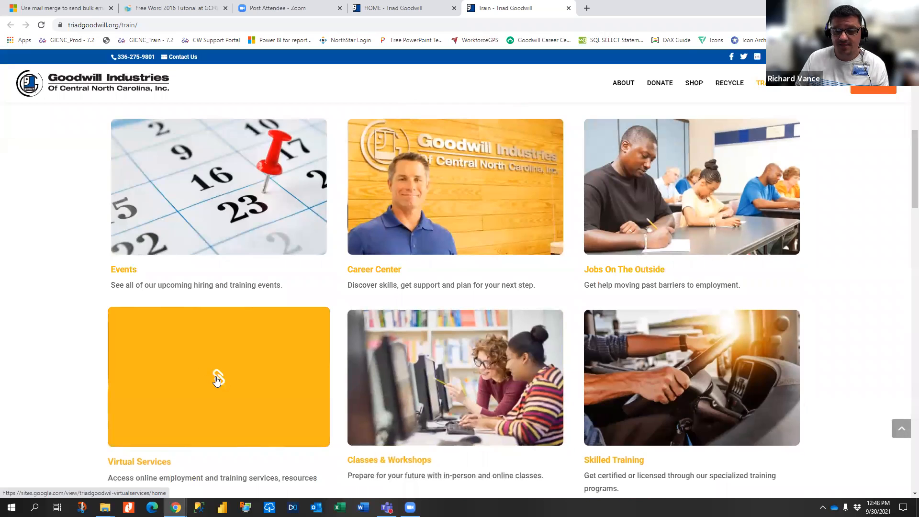
{"action": "left_click", "coordinate": [216, 378]}
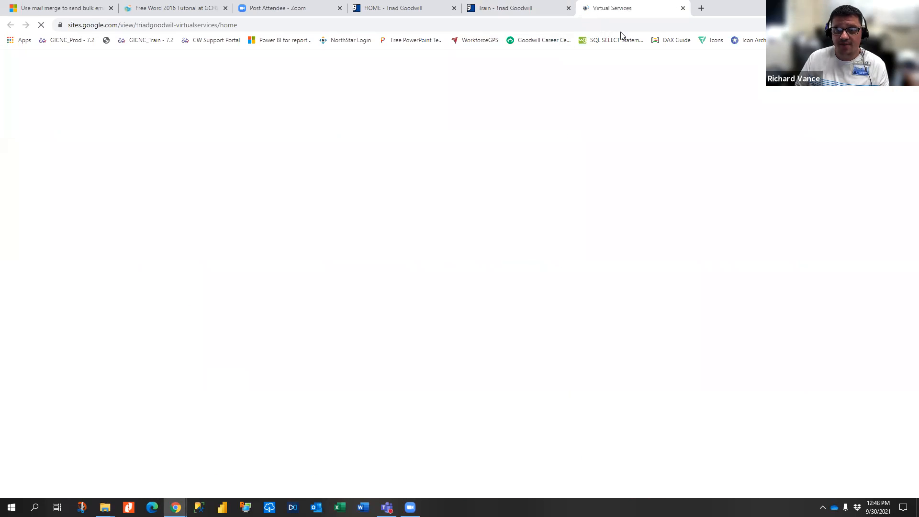
{"action": "scroll", "coordinate": [336, 257], "scroll_direction": "down", "scroll_amount": 4}
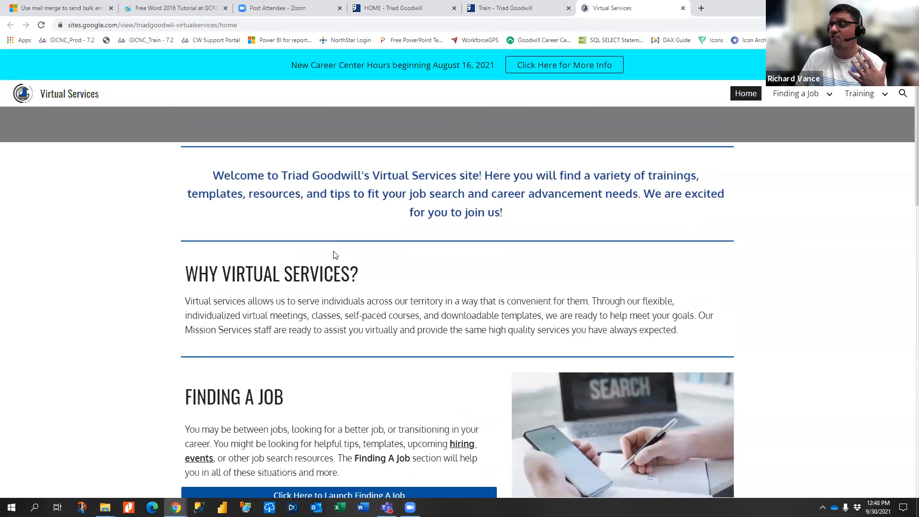
{"action": "scroll", "coordinate": [367, 286], "scroll_direction": "down", "scroll_amount": 15}
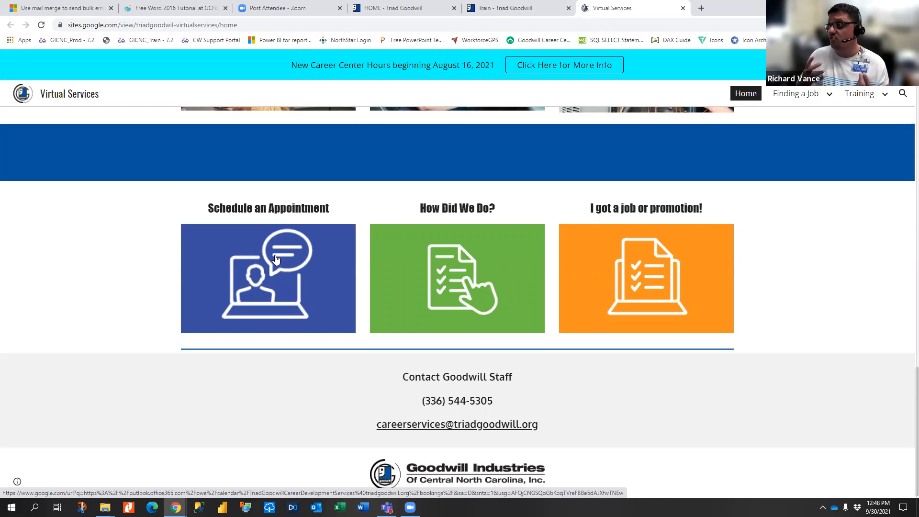
{"action": "left_click", "coordinate": [275, 259]}
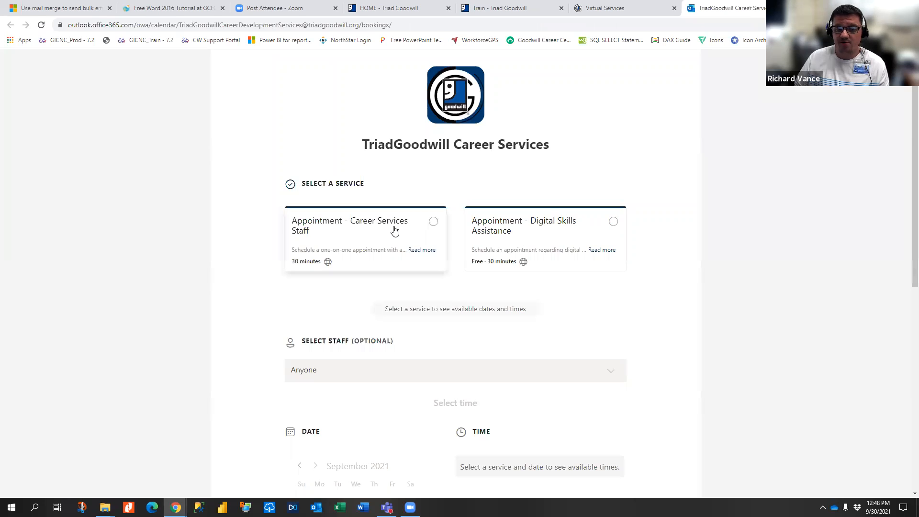
- Choose the Digital Skills Assistance appointment with a specific staff member
{"action": "left_click", "coordinate": [554, 232]}
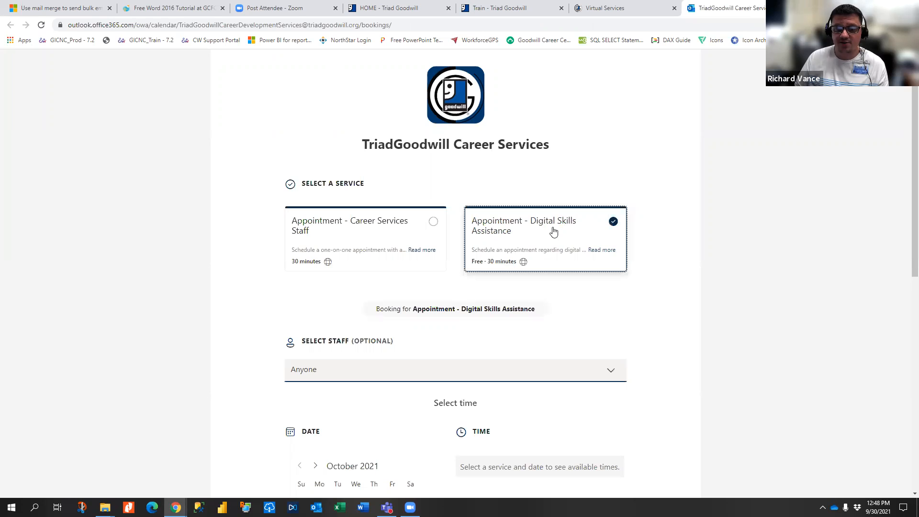
{"action": "left_click", "coordinate": [430, 374]}
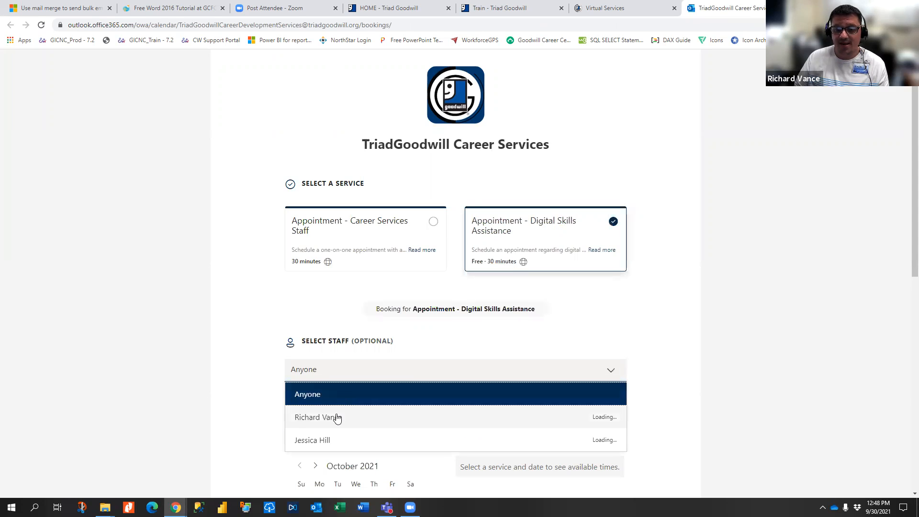
{"action": "left_click", "coordinate": [339, 416]}
{"action": "scroll", "coordinate": [492, 352], "scroll_direction": "down", "scroll_amount": 1}
{"action": "scroll", "coordinate": [492, 352], "scroll_direction": "down", "scroll_amount": 5}
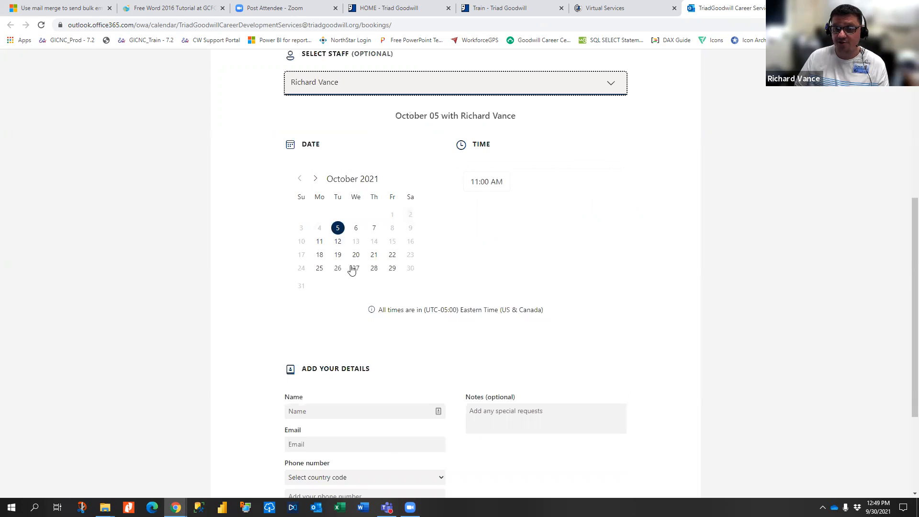
- Check availability on October 18, 21, 26 and 4, finishing on October 6's open times
{"action": "left_click", "coordinate": [319, 254]}
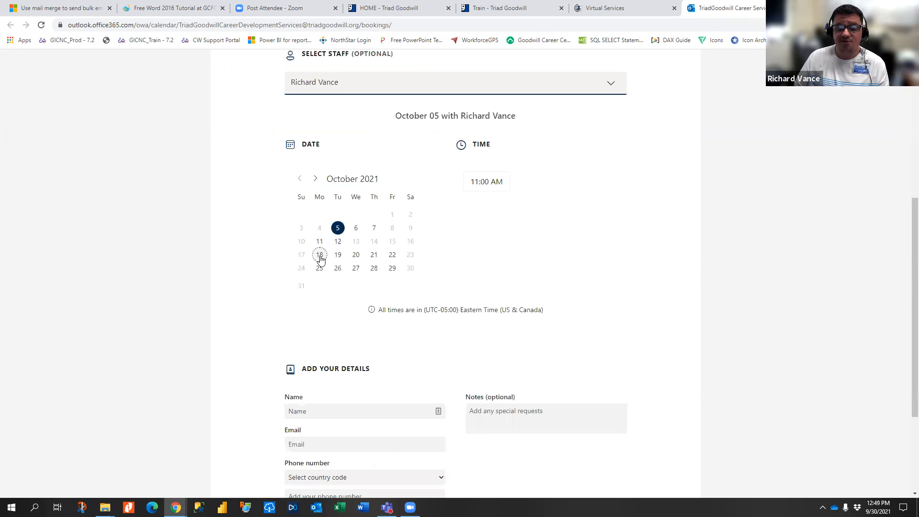
{"action": "left_click", "coordinate": [374, 256]}
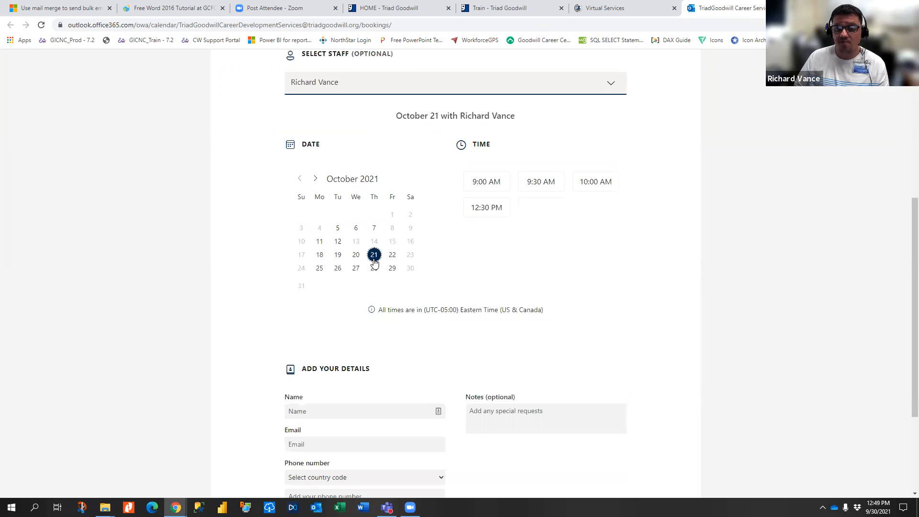
{"action": "left_click", "coordinate": [339, 271]}
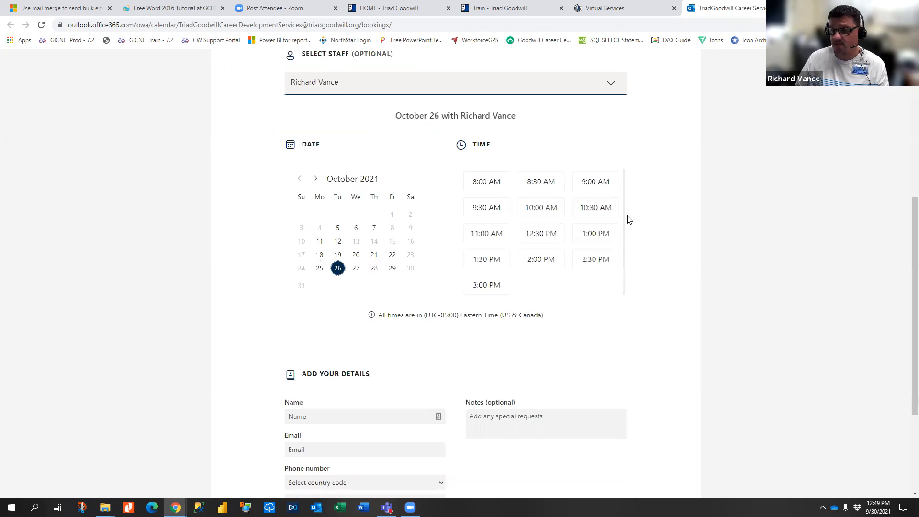
{"action": "left_click", "coordinate": [322, 230]}
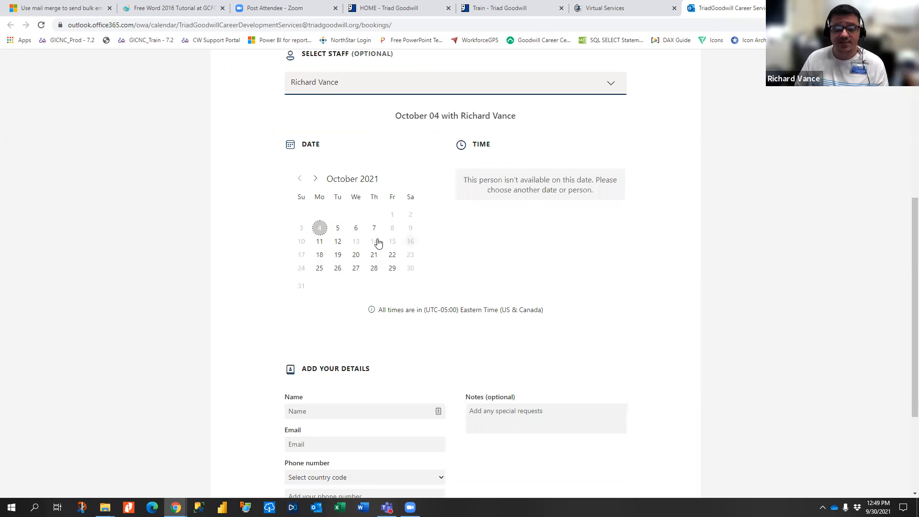
{"action": "left_click", "coordinate": [356, 230]}
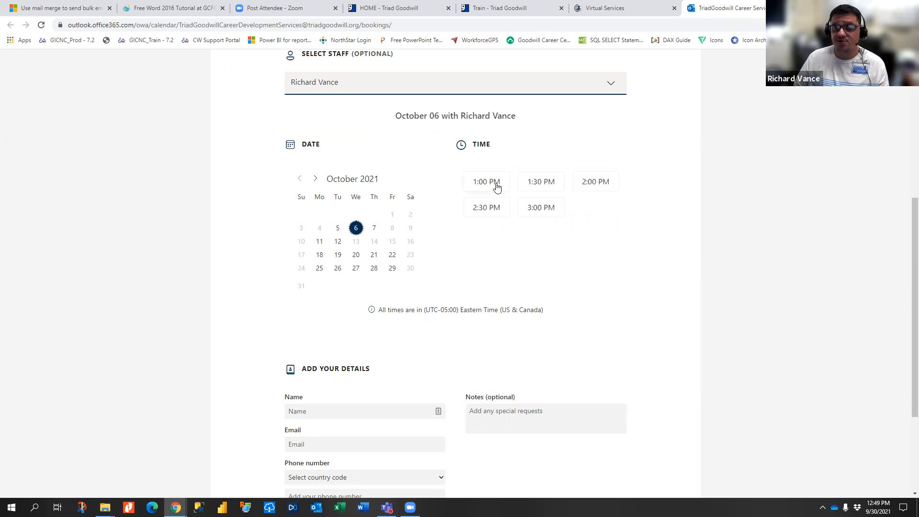
{"action": "scroll", "coordinate": [360, 467], "scroll_direction": "down", "scroll_amount": 3}
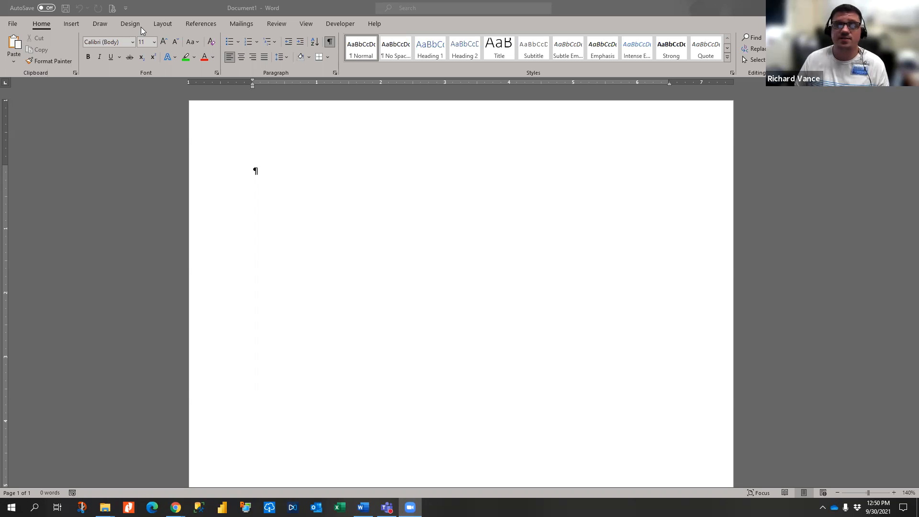
- Bring Word forward and look through the Developer, Draw and Insert ribbon tabs
{"action": "left_click", "coordinate": [340, 23]}
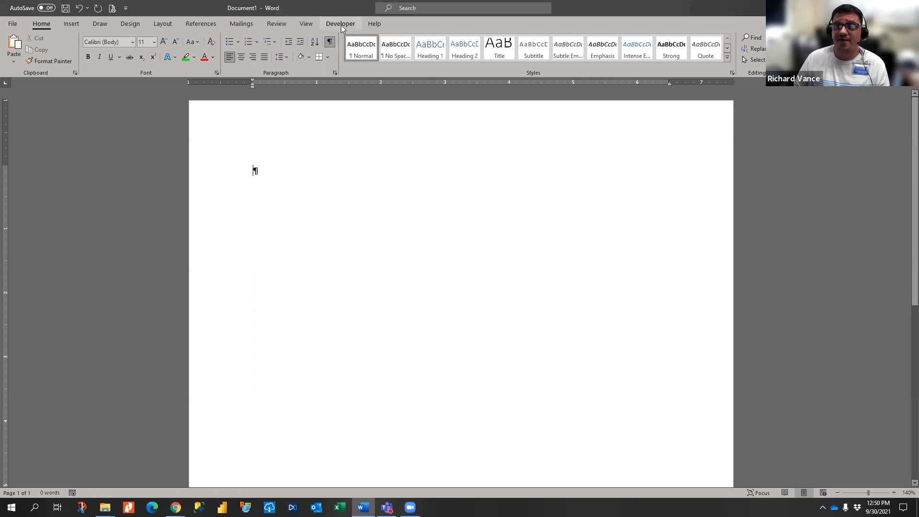
{"action": "left_click", "coordinate": [340, 24]}
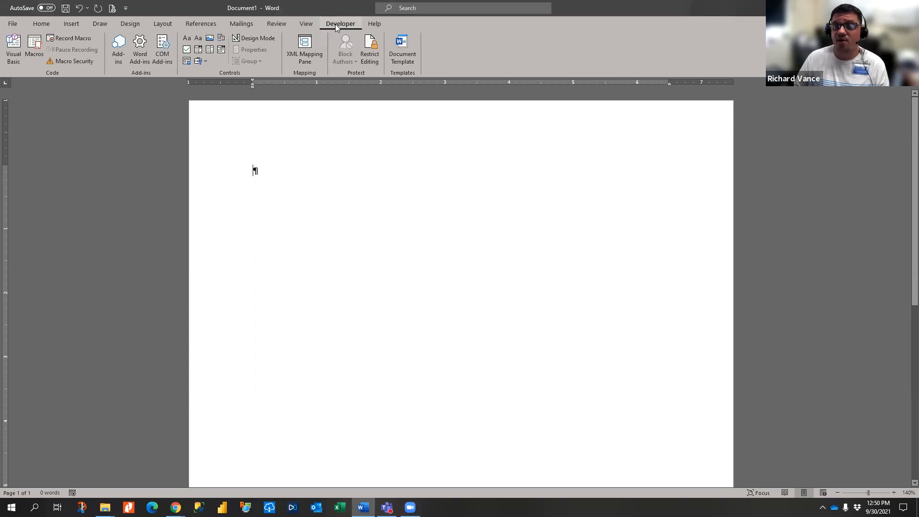
{"action": "left_click", "coordinate": [100, 24]}
{"action": "left_click", "coordinate": [72, 24]}
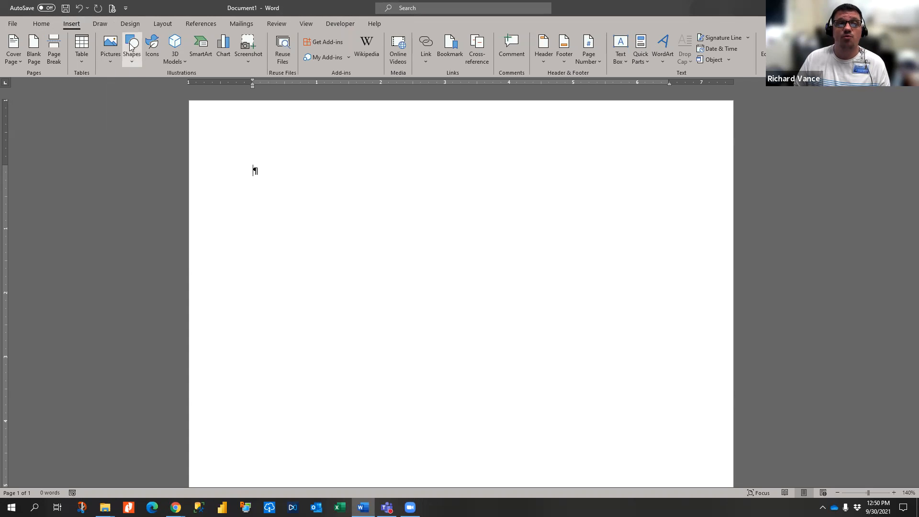
- Enable the Developer tab through Customize the Ribbon and show its tools
{"action": "right_click", "coordinate": [121, 69]}
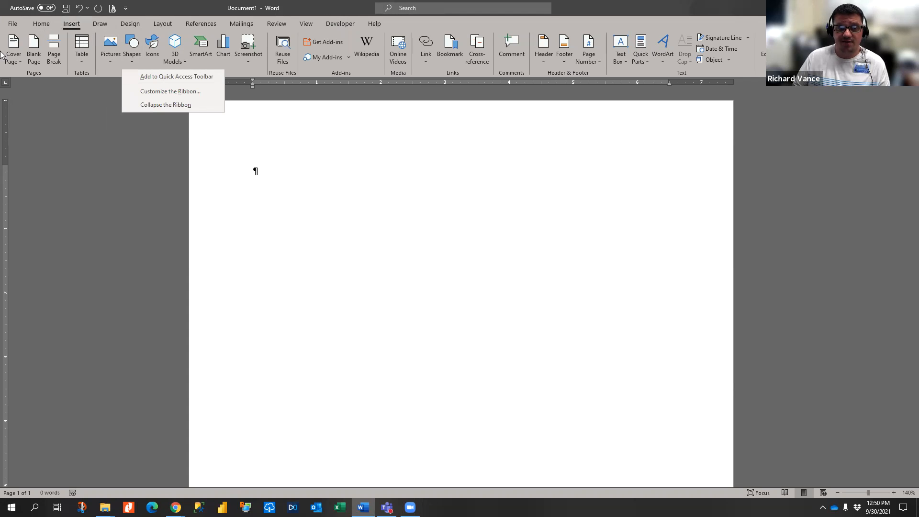
{"action": "left_click", "coordinate": [155, 93]}
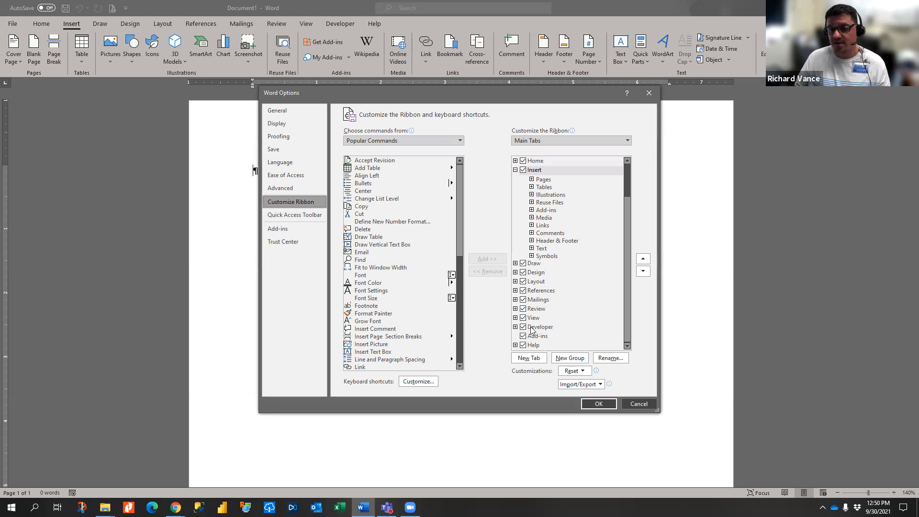
{"action": "left_click", "coordinate": [522, 327]}
{"action": "left_click", "coordinate": [523, 327]}
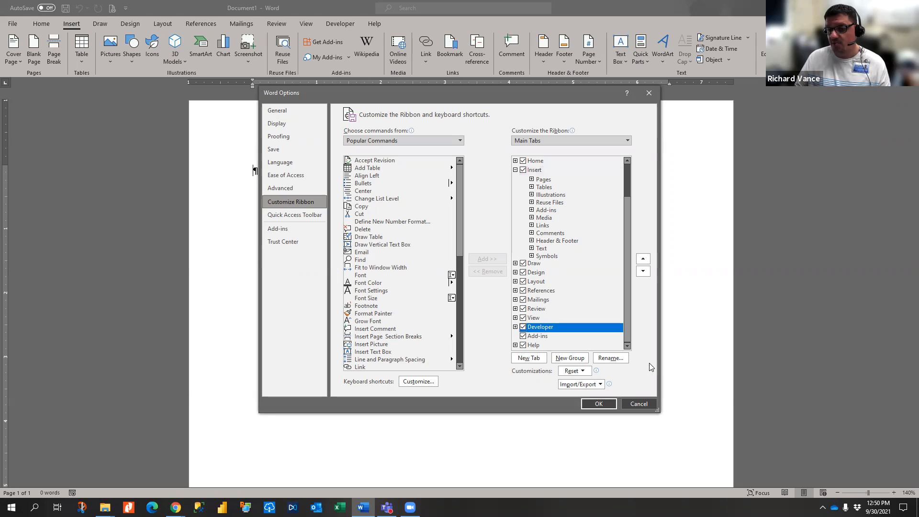
{"action": "left_click", "coordinate": [598, 404]}
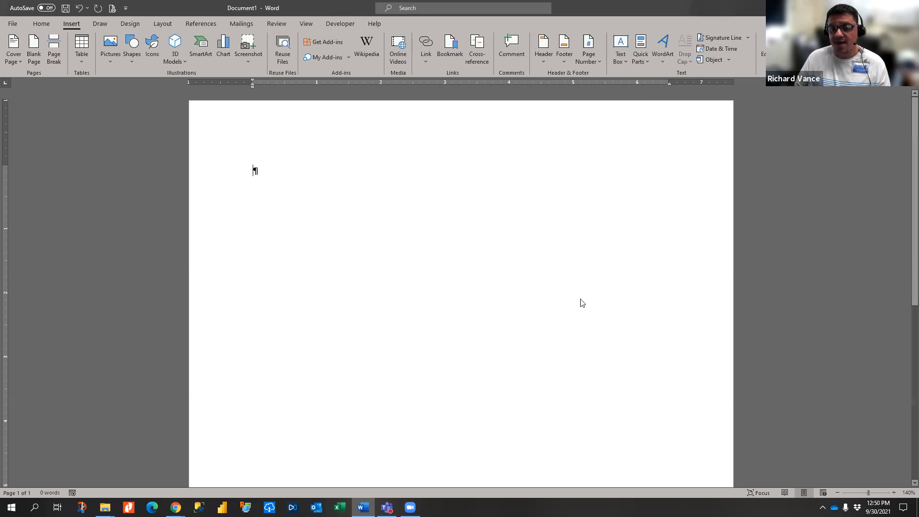
{"action": "left_click", "coordinate": [347, 24]}
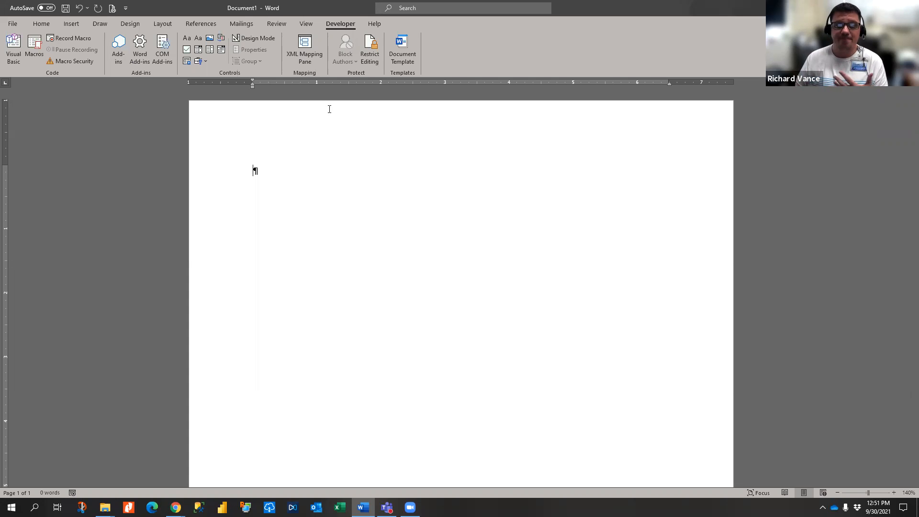
- In Design Mode, insert a checkbox content control followed by the first person's name
{"action": "left_click", "coordinate": [250, 41]}
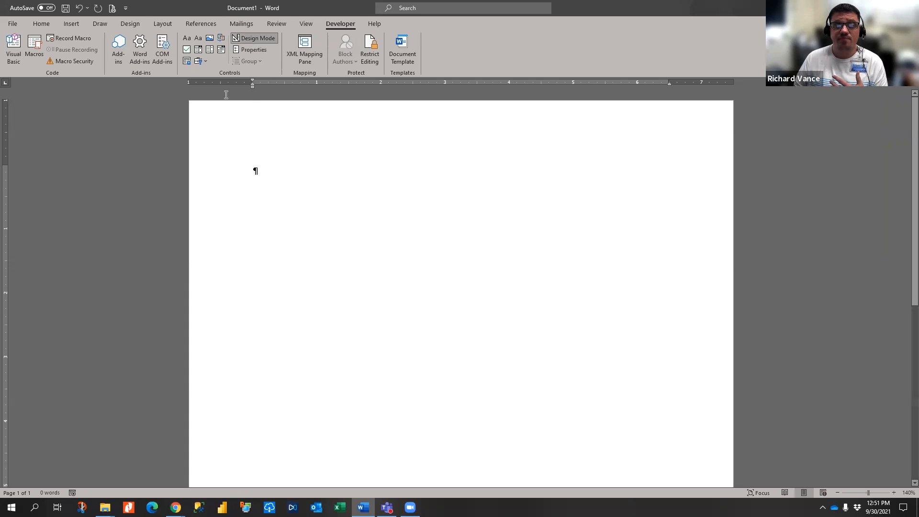
{"action": "left_click", "coordinate": [186, 50]}
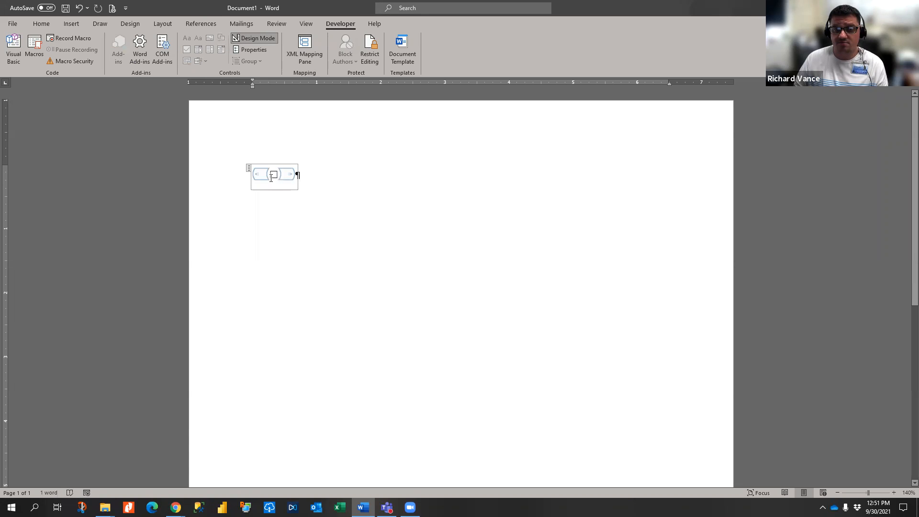
{"action": "left_click", "coordinate": [407, 185]}
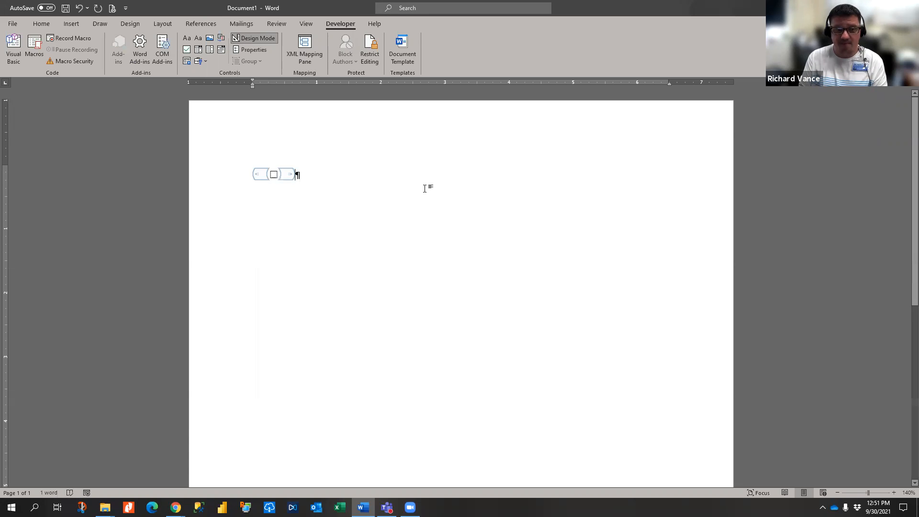
{"action": "key", "text": "Return"}
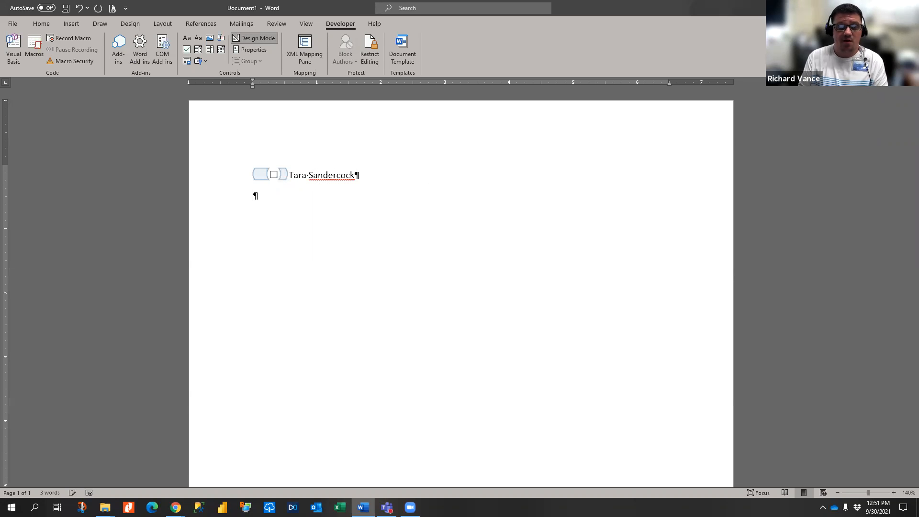
- Add a second checkbox with the second person's name, then two blank lines below
{"action": "left_click", "coordinate": [186, 49]}
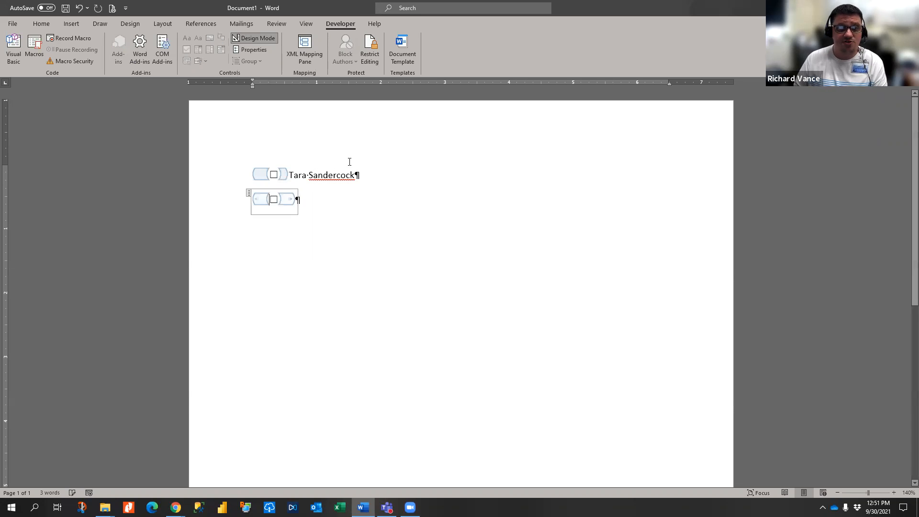
{"action": "left_click", "coordinate": [311, 200]}
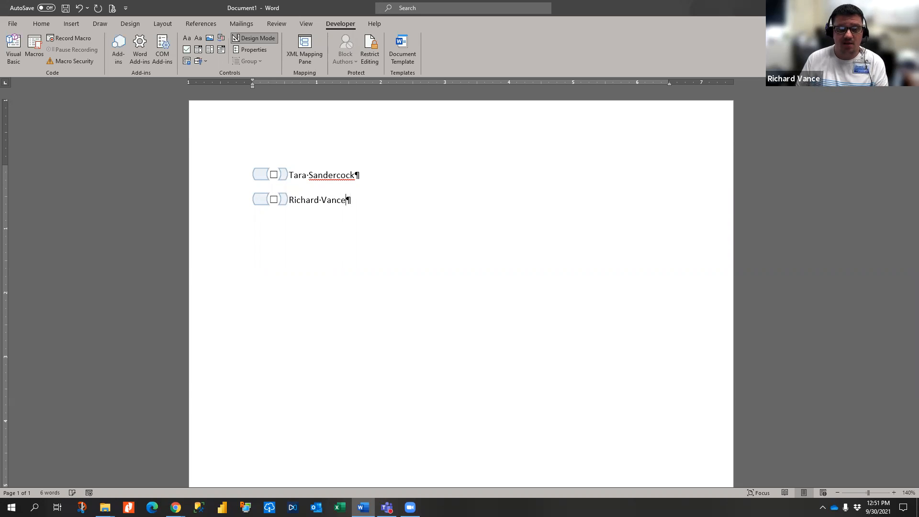
{"action": "key", "text": "Home"}
{"action": "key", "text": "Return"}
{"action": "key", "text": "Return"}
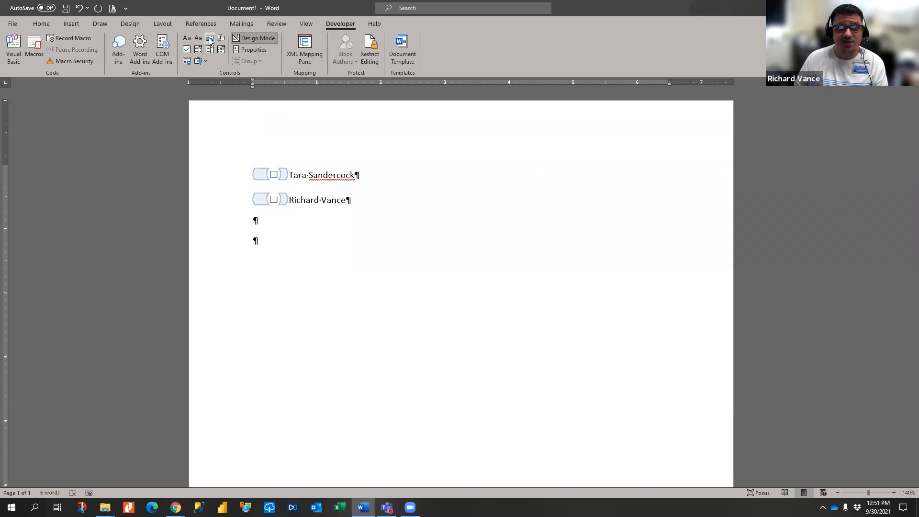
- Insert a rich text content control below the names and turn off Design Mode
{"action": "left_click", "coordinate": [188, 38]}
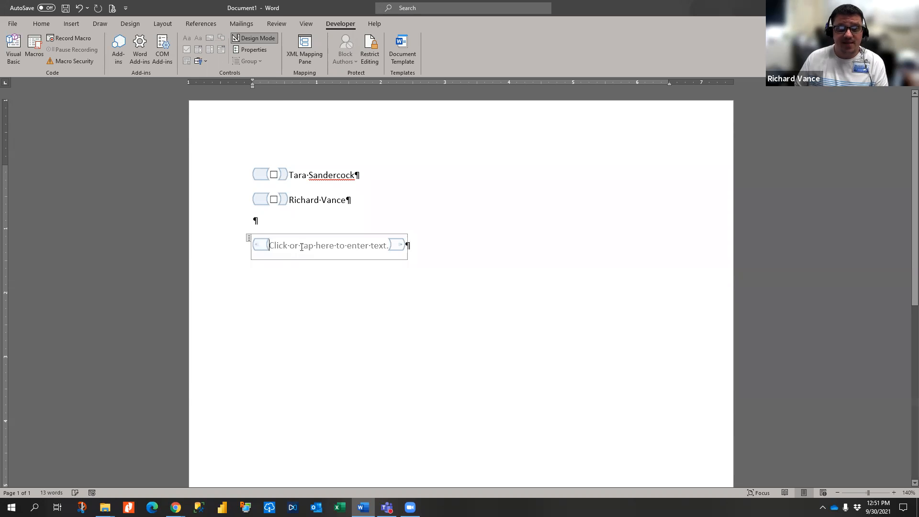
{"action": "left_click", "coordinate": [471, 252]}
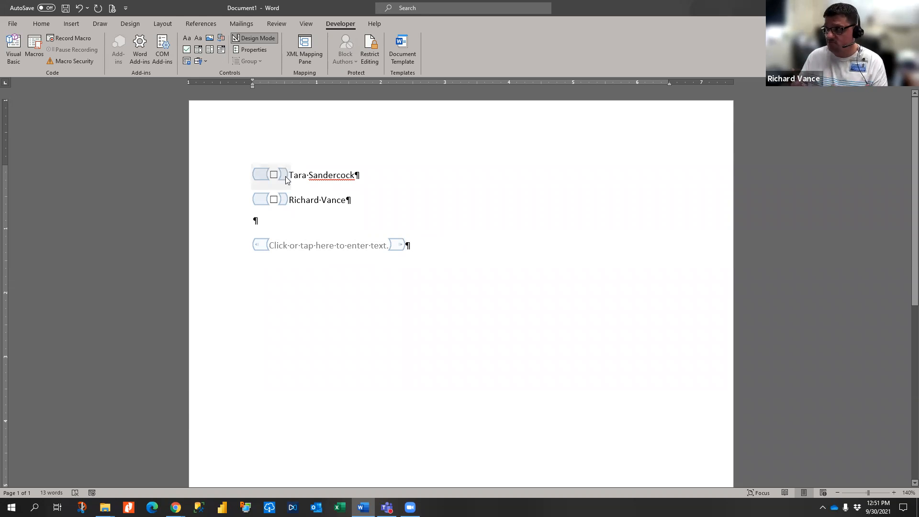
{"action": "left_click", "coordinate": [255, 40]}
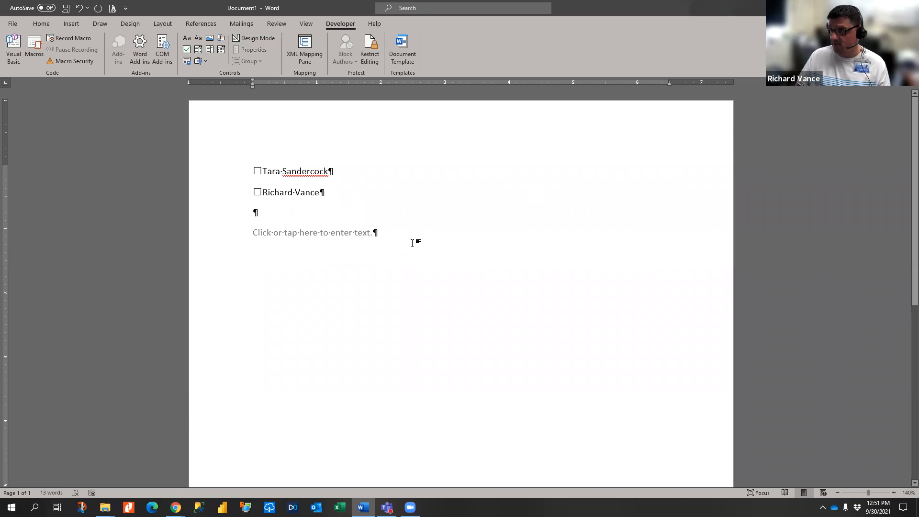
{"action": "left_click", "coordinate": [289, 234]}
- Test the two checkboxes by ticking, unticking and re-ticking them
{"action": "left_click", "coordinate": [352, 187]}
{"action": "left_click", "coordinate": [257, 171]}
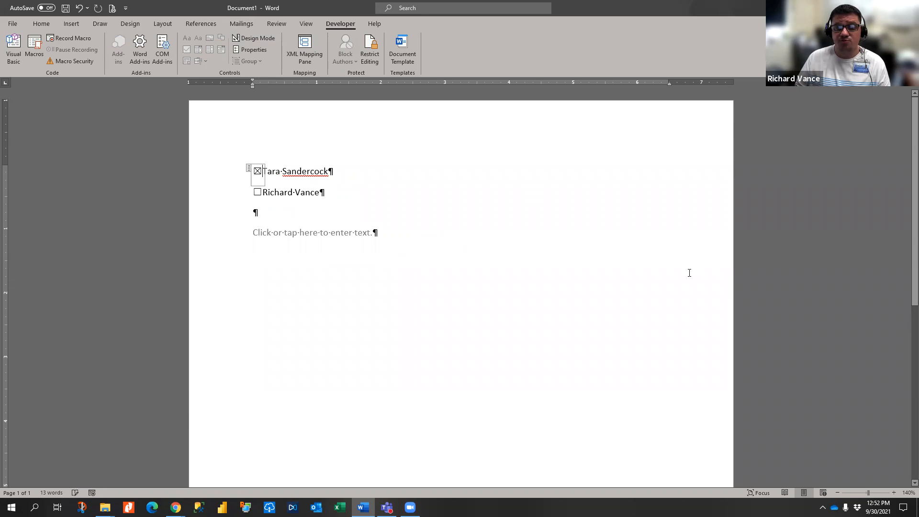
{"action": "left_click", "coordinate": [257, 193]}
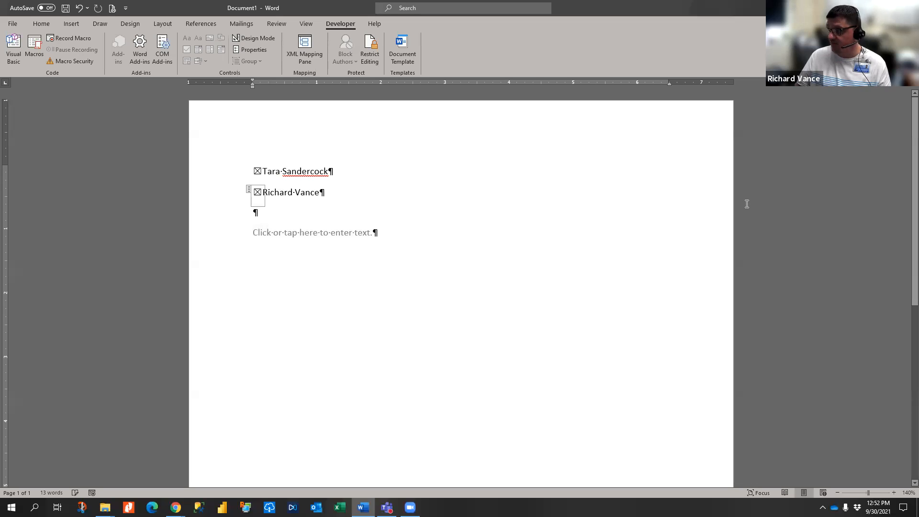
{"action": "left_click", "coordinate": [257, 171]}
{"action": "left_click", "coordinate": [258, 192]}
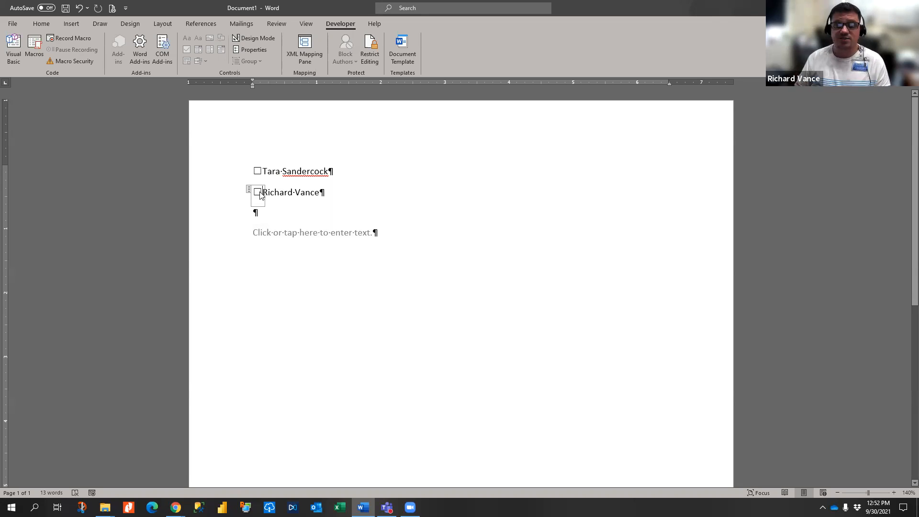
{"action": "left_click", "coordinate": [257, 171]}
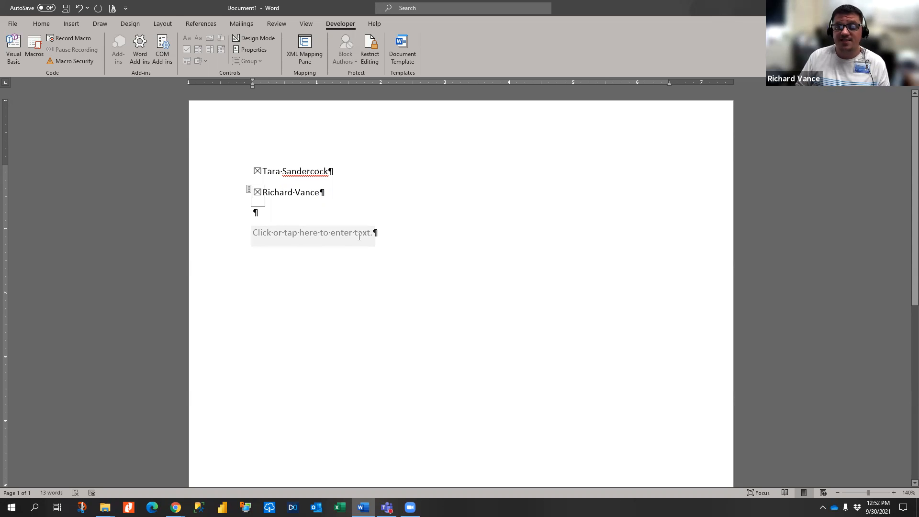
- Fill the rich text control with two lines of keyboard-mash text, then add a blank line below
{"action": "left_click", "coordinate": [307, 233]}
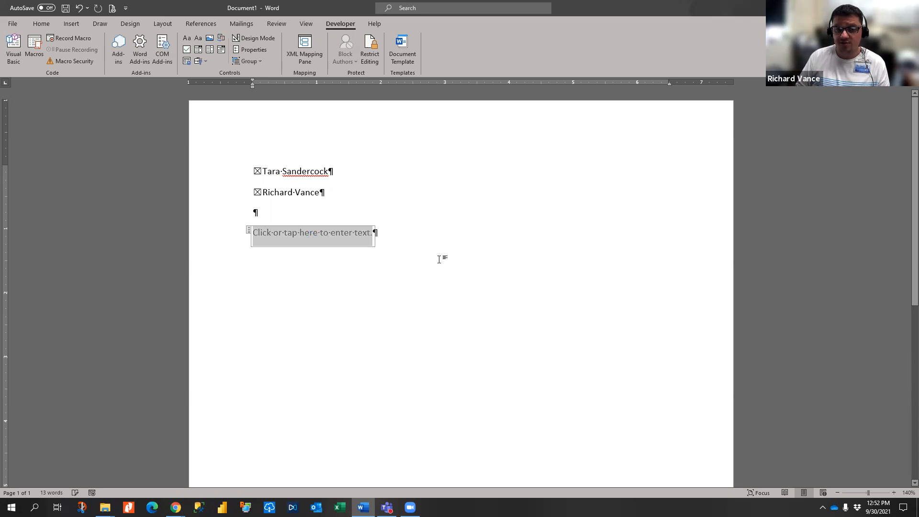
{"action": "type", "text": "Akdjfkjasdjf;lajsdflkjaskdjf"}
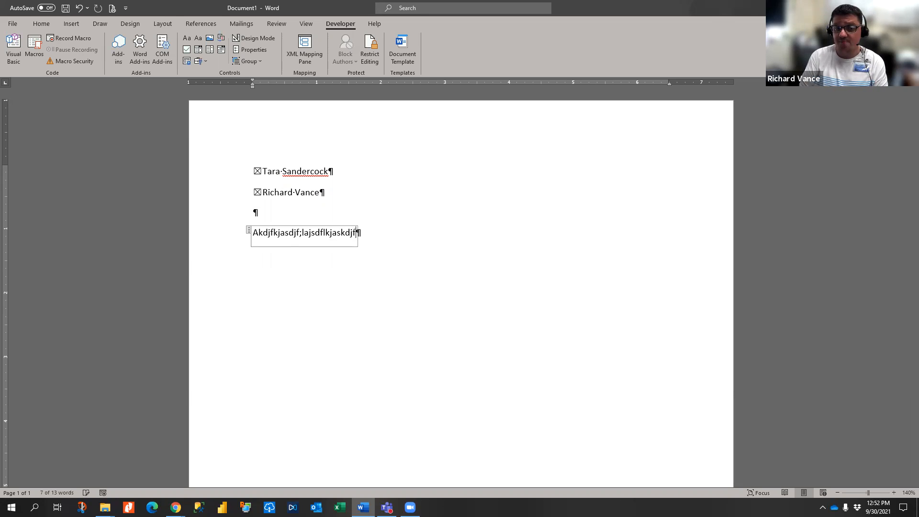
{"action": "type", "text": ";laksdjf;lkajsd;lfjlakjsdflkja"}
{"action": "key", "text": "Return"}
{"action": "type", "text": "Asdklfjalsjdf;l"}
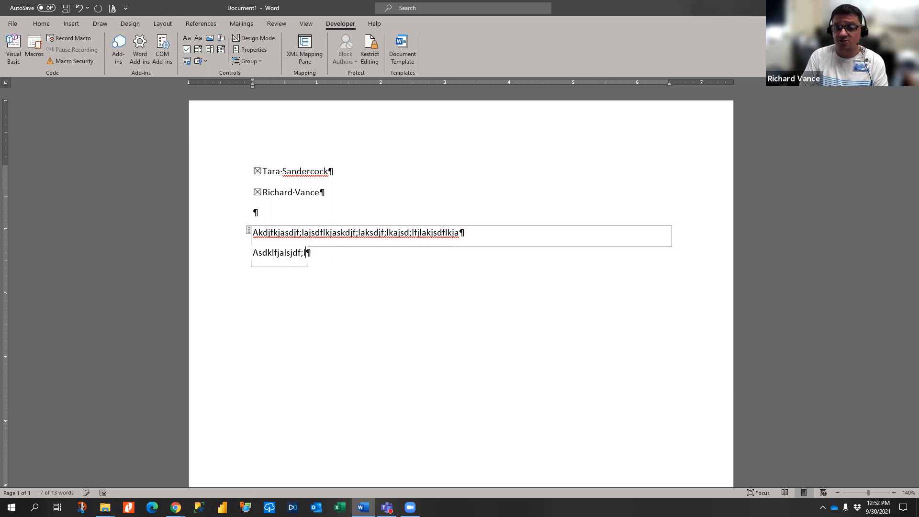
{"action": "type", "text": "kajsdlfkja;dksjf;laksjdflkjasd;lkfja;kdsjfl"}
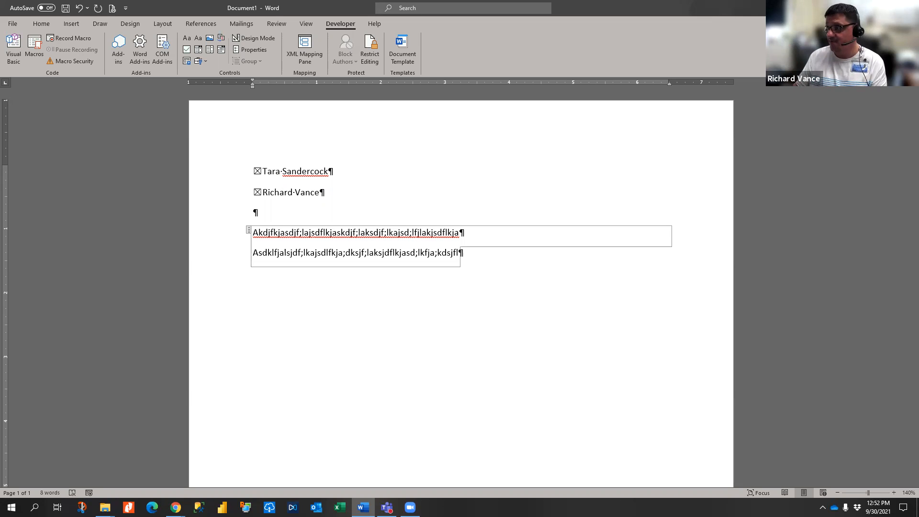
{"action": "left_click", "coordinate": [508, 281]}
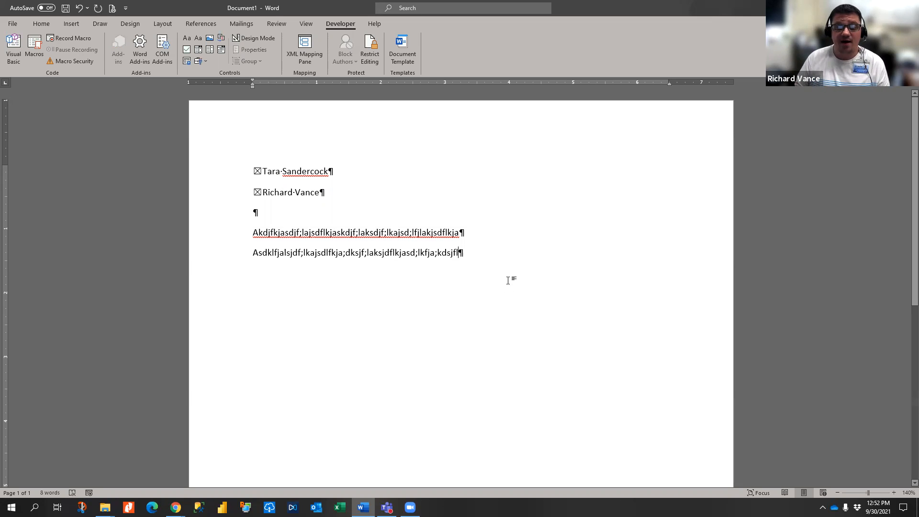
{"action": "key", "text": "Return"}
{"action": "key", "text": "Return"}
- Insert a date picker content control on the last line using Design Mode
{"action": "left_click", "coordinate": [253, 38]}
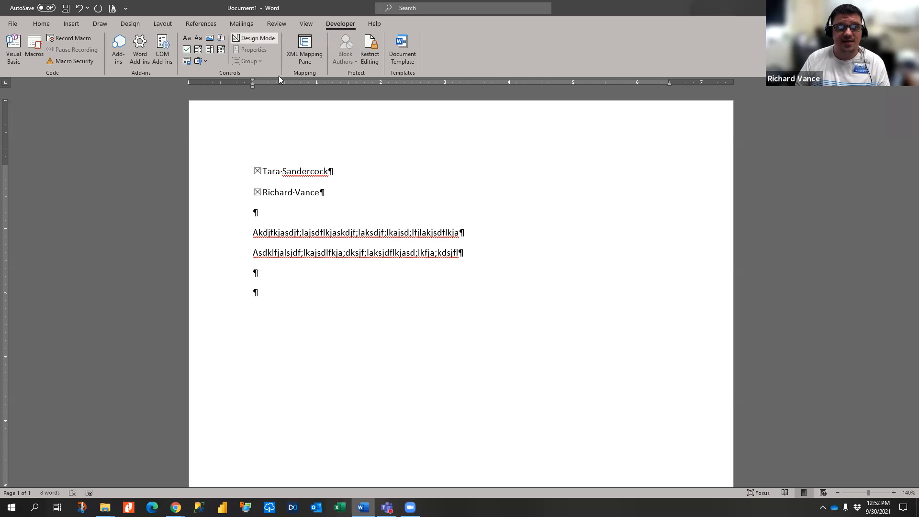
{"action": "left_click", "coordinate": [209, 50]}
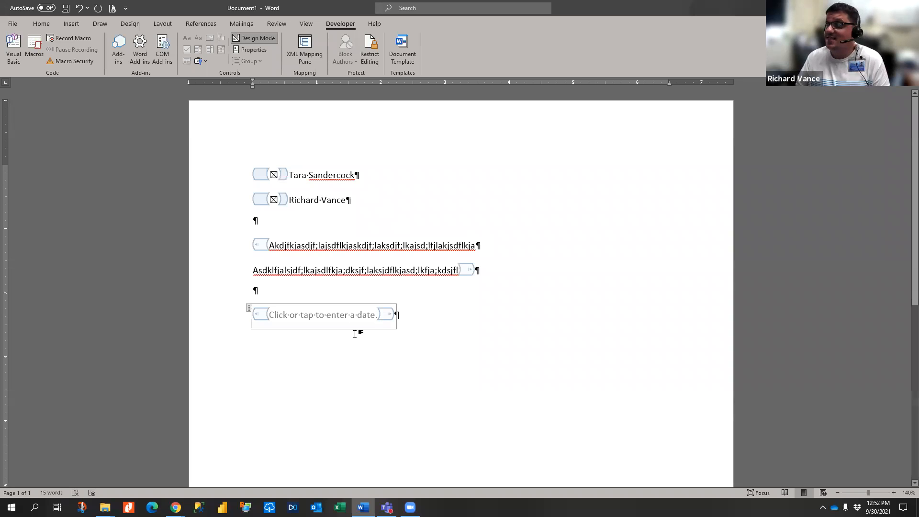
{"action": "left_click", "coordinate": [254, 38]}
- Set the date picker to 10/5/2021 from its calendar, then re-enable Design Mode
{"action": "left_click", "coordinate": [343, 299]}
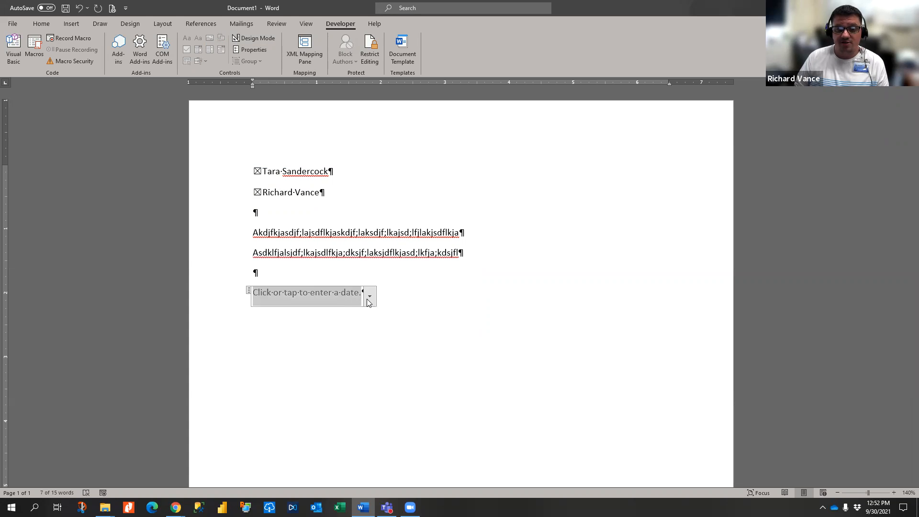
{"action": "left_click", "coordinate": [370, 297]}
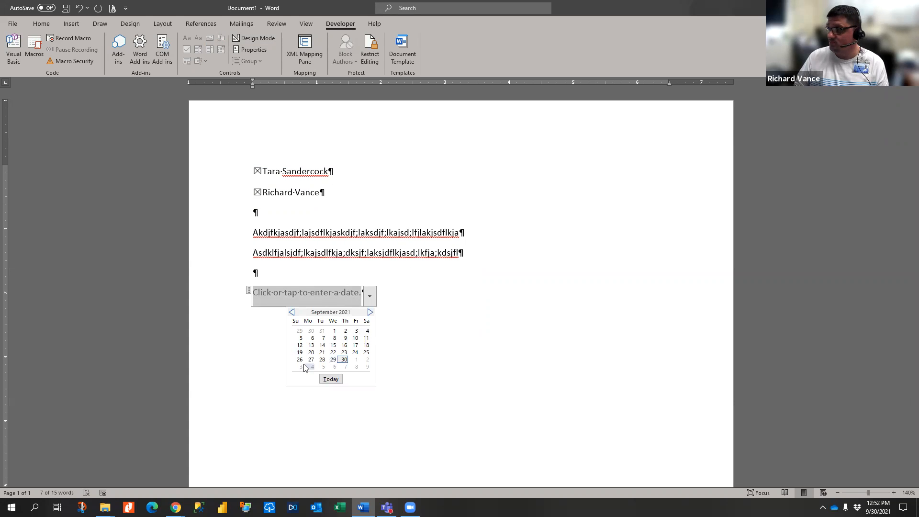
{"action": "left_click", "coordinate": [370, 312]}
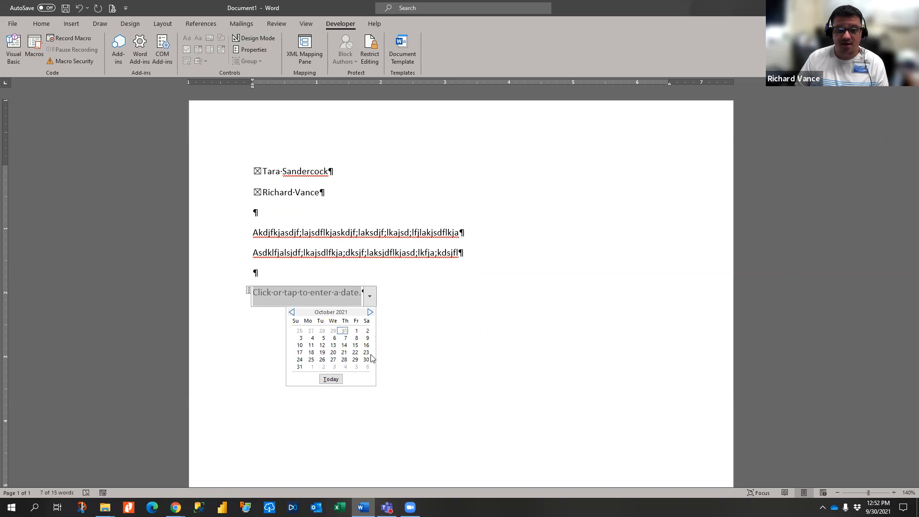
{"action": "left_click", "coordinate": [322, 338]}
{"action": "left_click", "coordinate": [326, 295]}
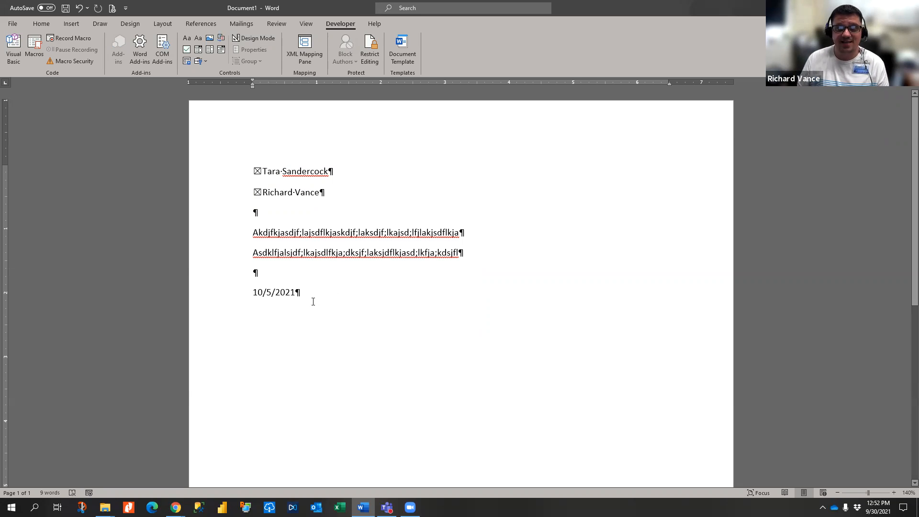
{"action": "left_click", "coordinate": [255, 38]}
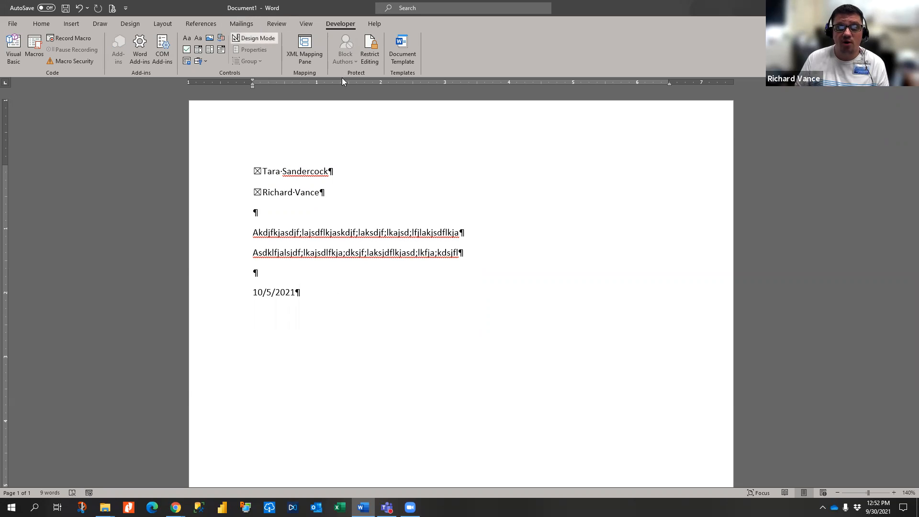
{"action": "left_click", "coordinate": [284, 179]}
{"action": "right_click", "coordinate": [284, 179]}
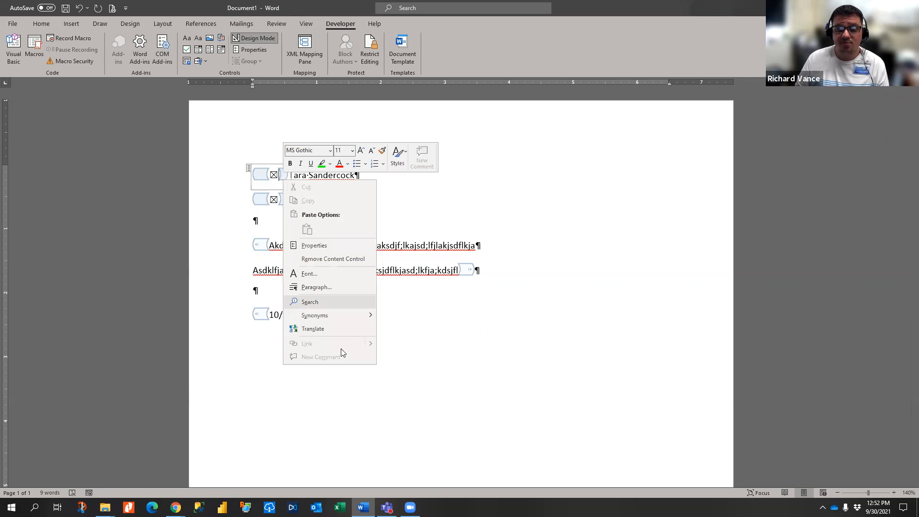
{"action": "key", "text": "Escape"}
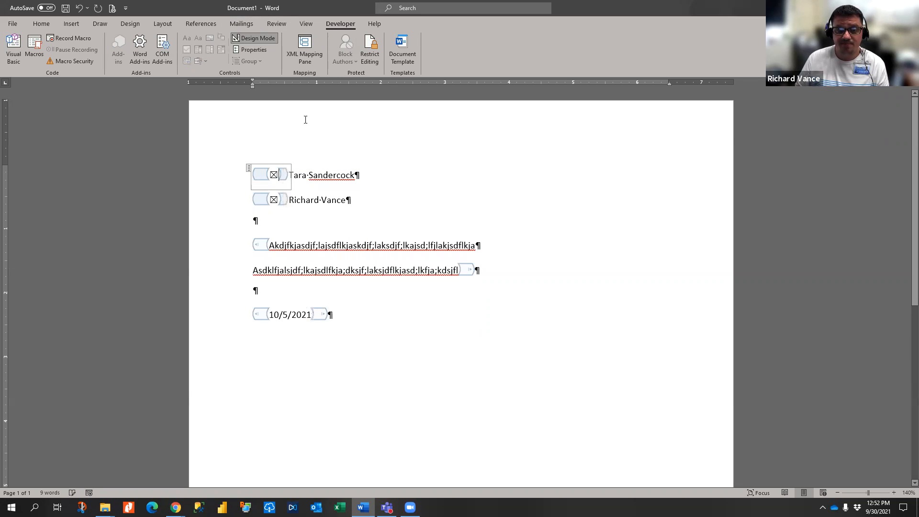
{"action": "left_click", "coordinate": [249, 50]}
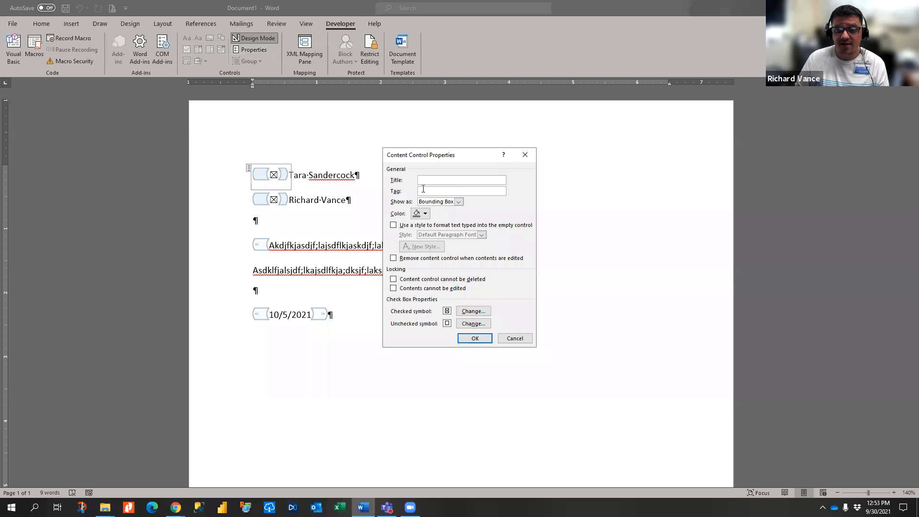
{"action": "left_click", "coordinate": [475, 312]}
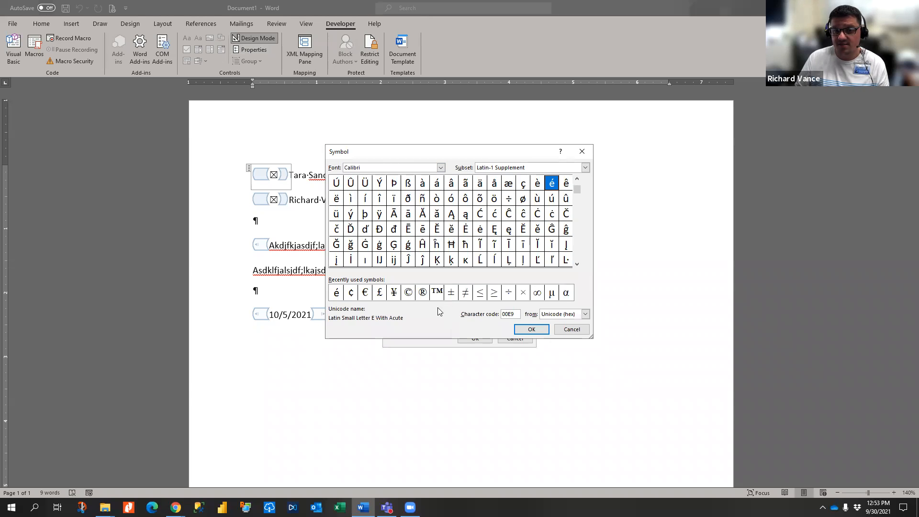
{"action": "left_click", "coordinate": [577, 328]}
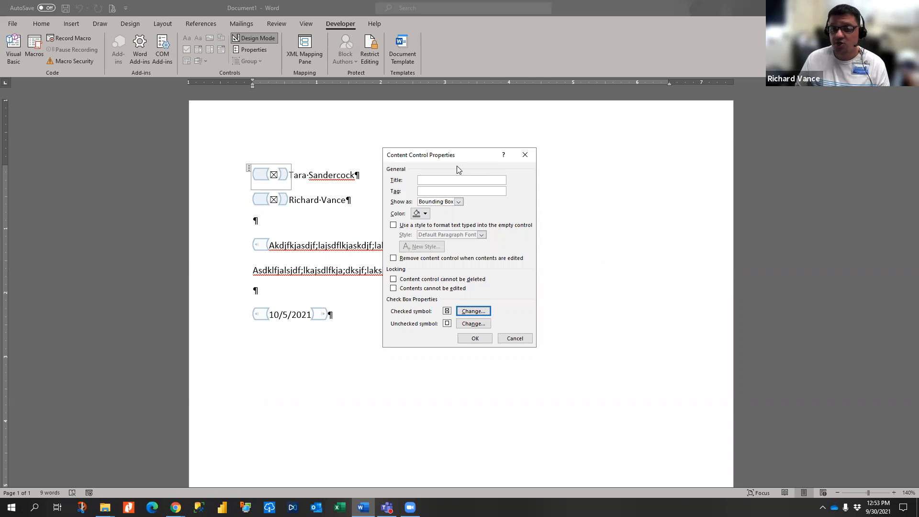
{"action": "left_click", "coordinate": [525, 154]}
{"action": "left_click", "coordinate": [307, 241]}
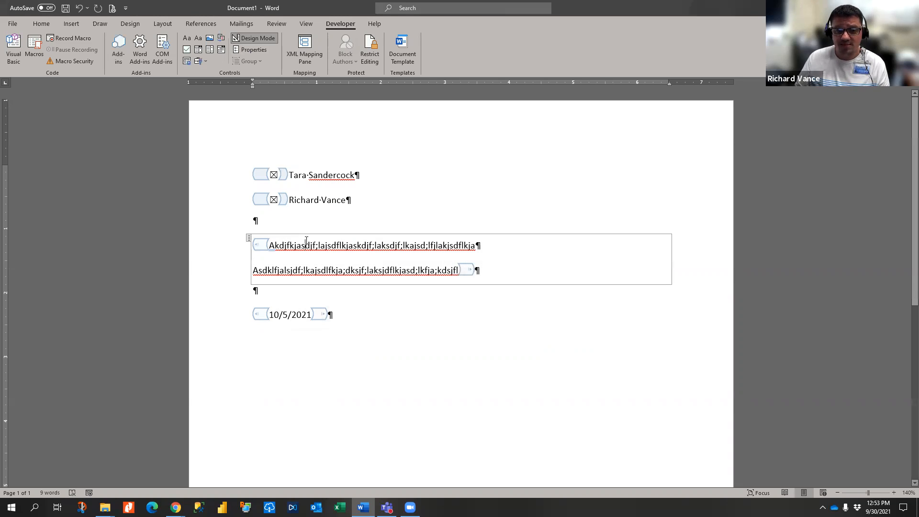
{"action": "left_click", "coordinate": [258, 50]}
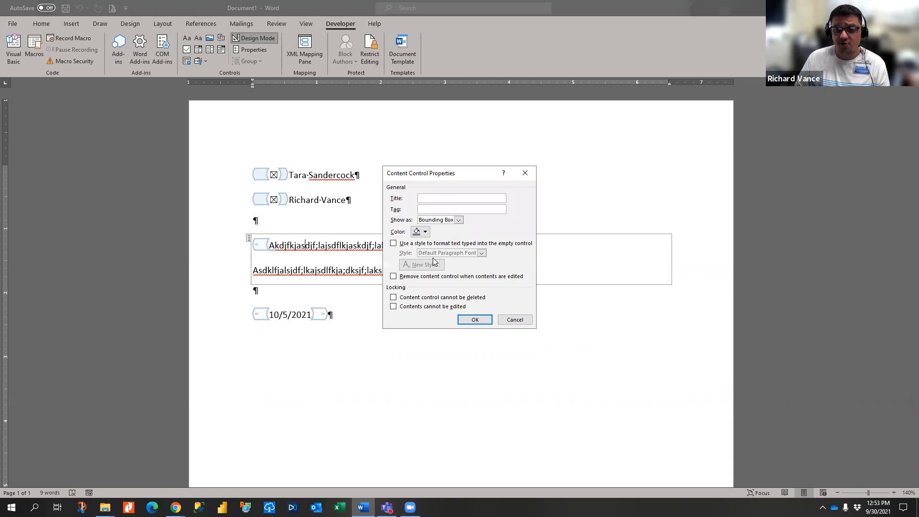
{"action": "left_click", "coordinate": [425, 232]}
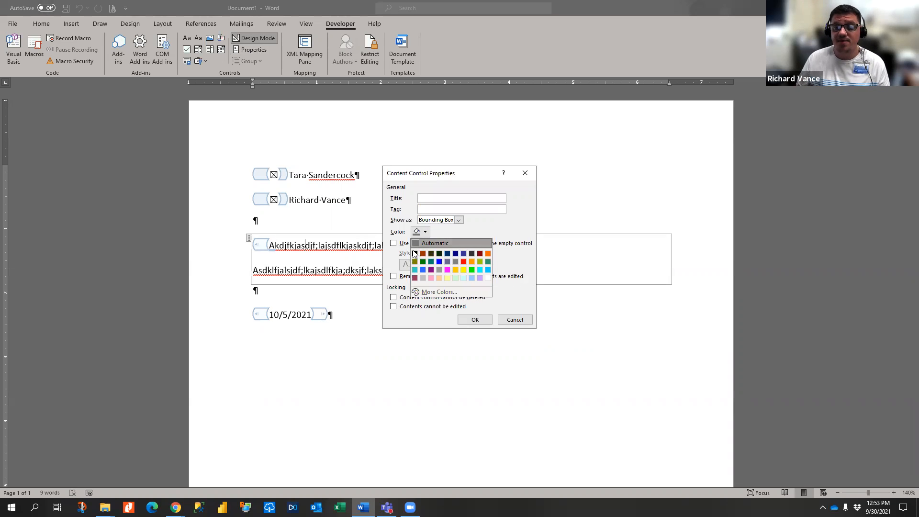
{"action": "left_click", "coordinate": [463, 261]}
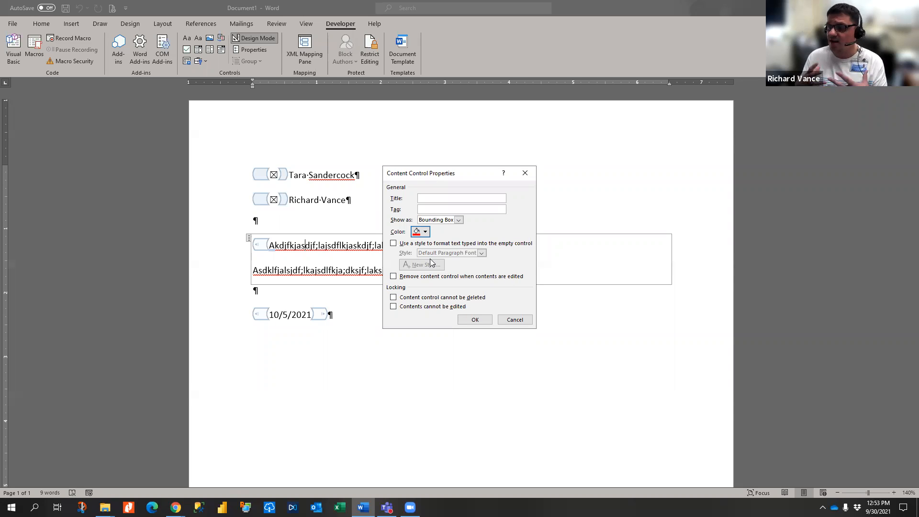
{"action": "left_click", "coordinate": [458, 220]}
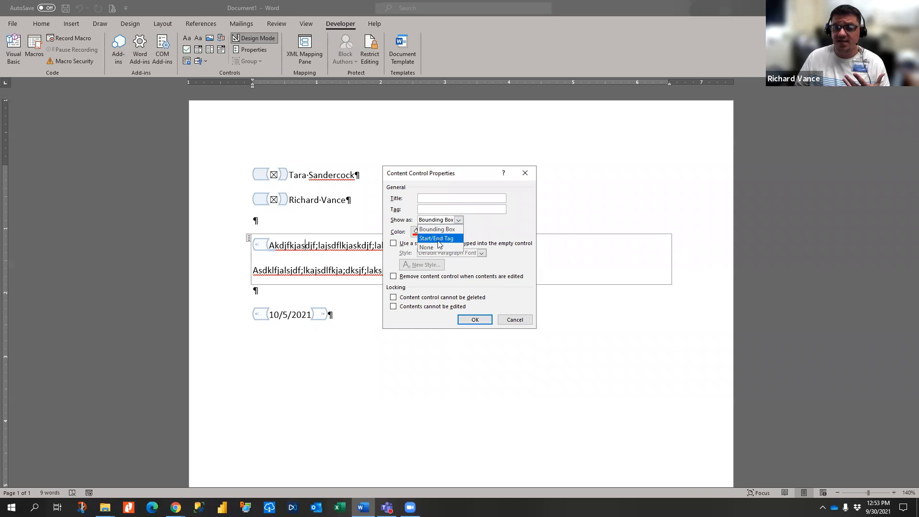
{"action": "left_click", "coordinate": [482, 230]}
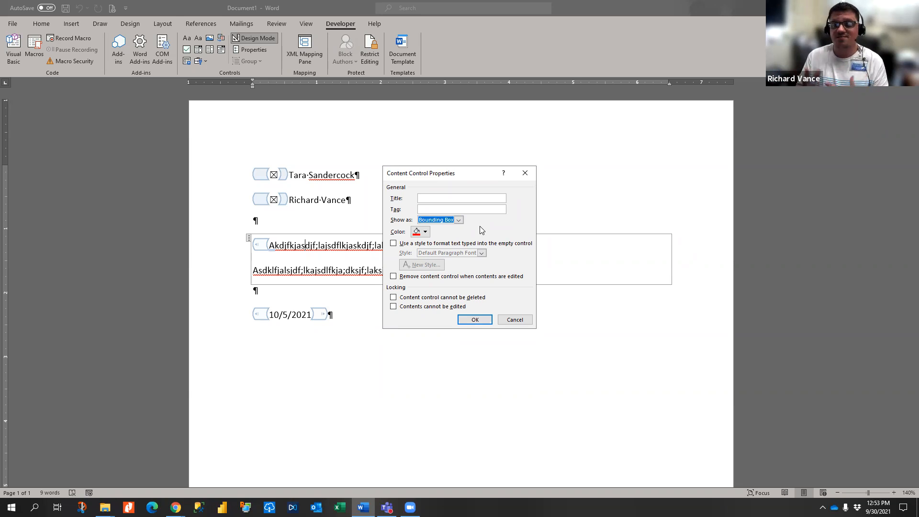
{"action": "left_click", "coordinate": [525, 173]}
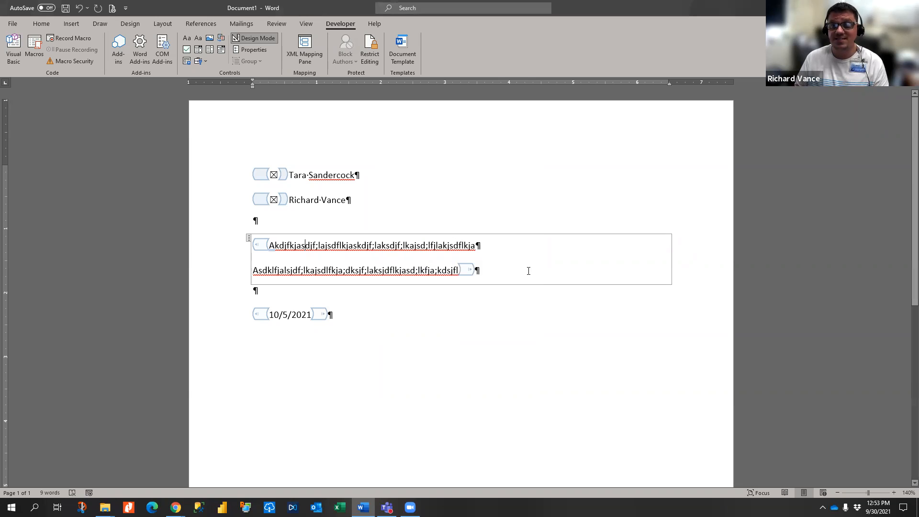